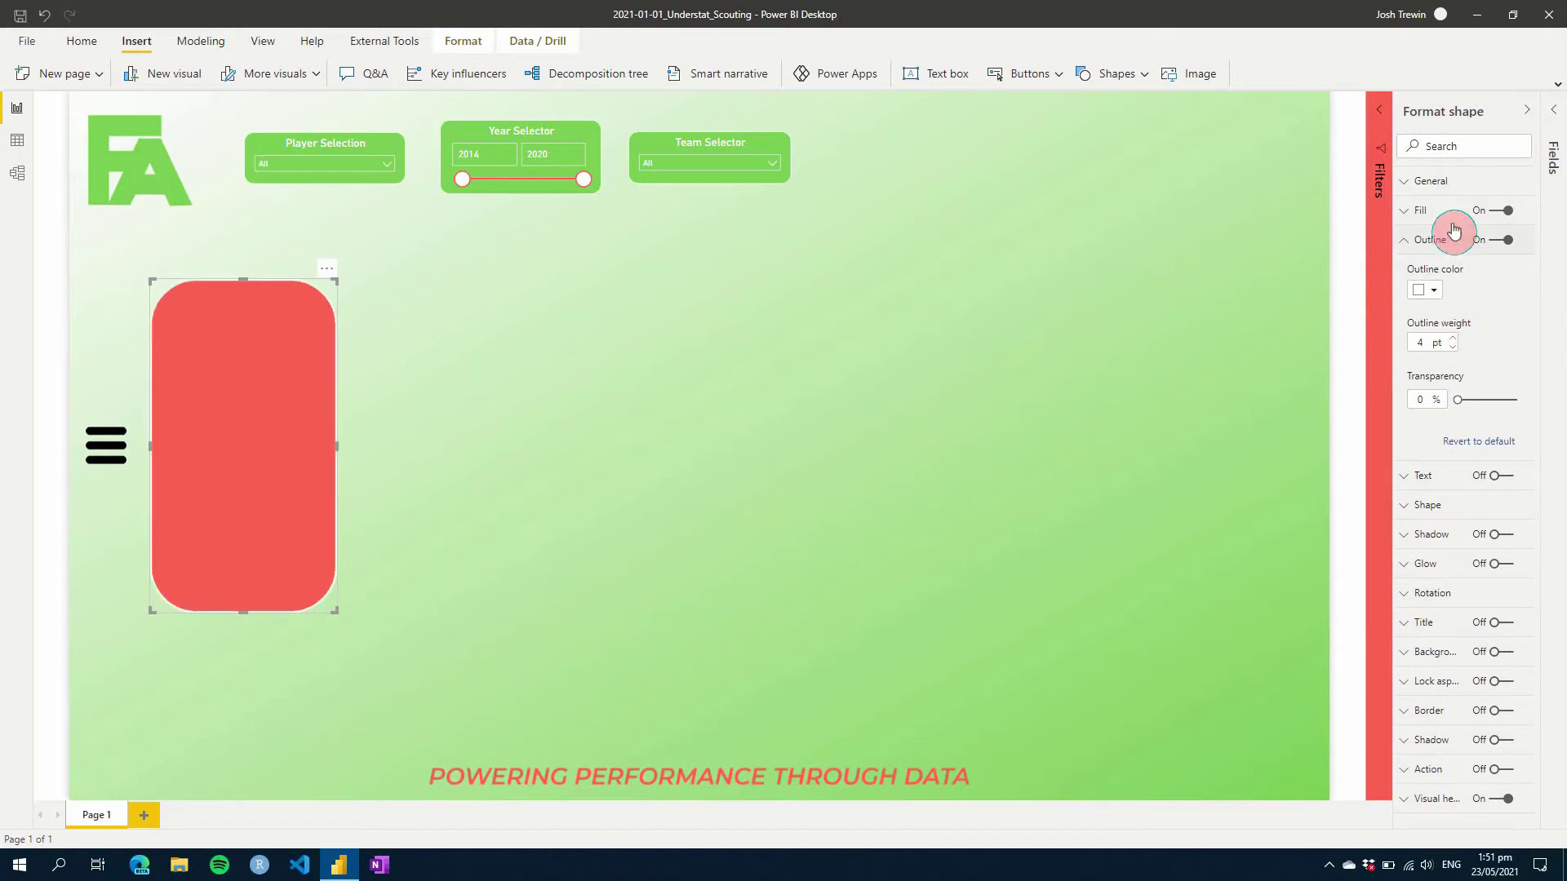
# Step: Set the fill transparency of the red rounded rectangle to 25%
pyautogui.click(1430, 245)
pyautogui.click(1437, 219)
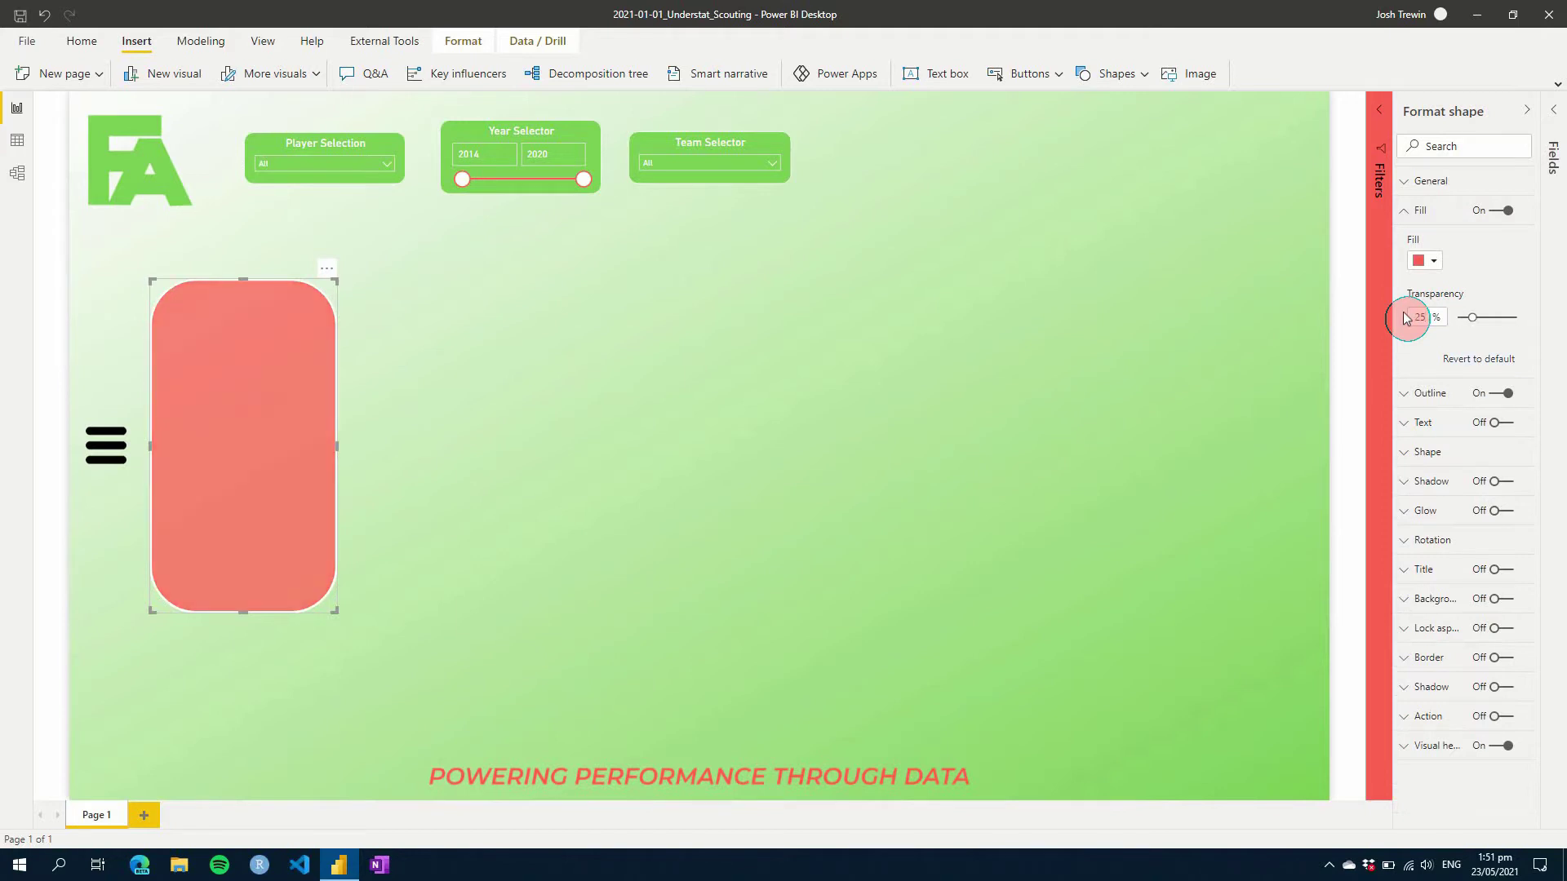
pyautogui.click(1427, 222)
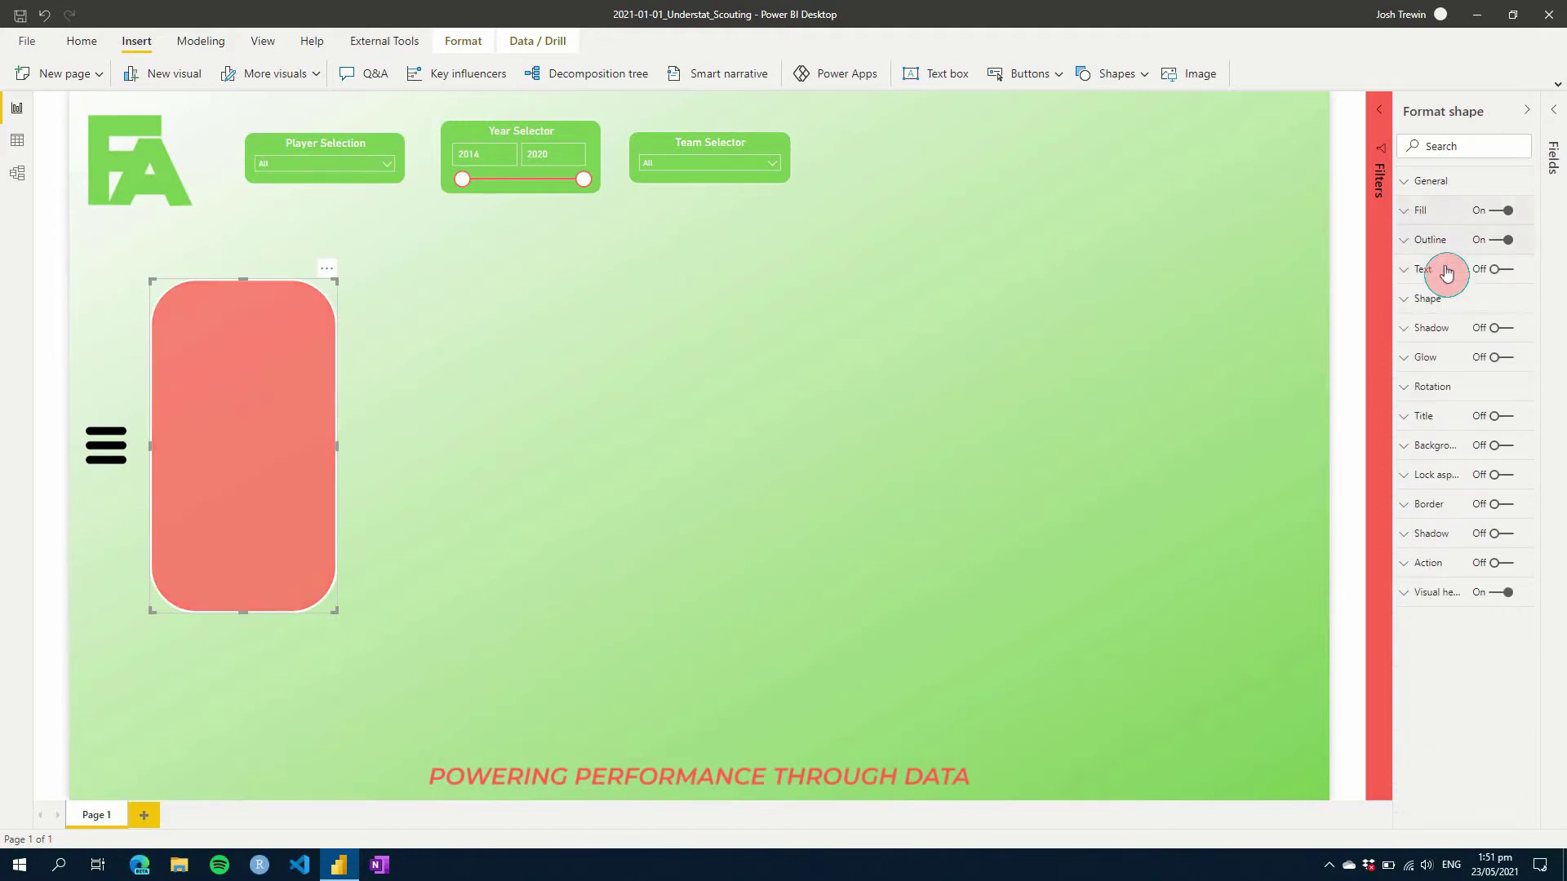
# Step: Turn on the rounded rectangle's shadow and set the shadow color to red
pyautogui.click(1492, 330)
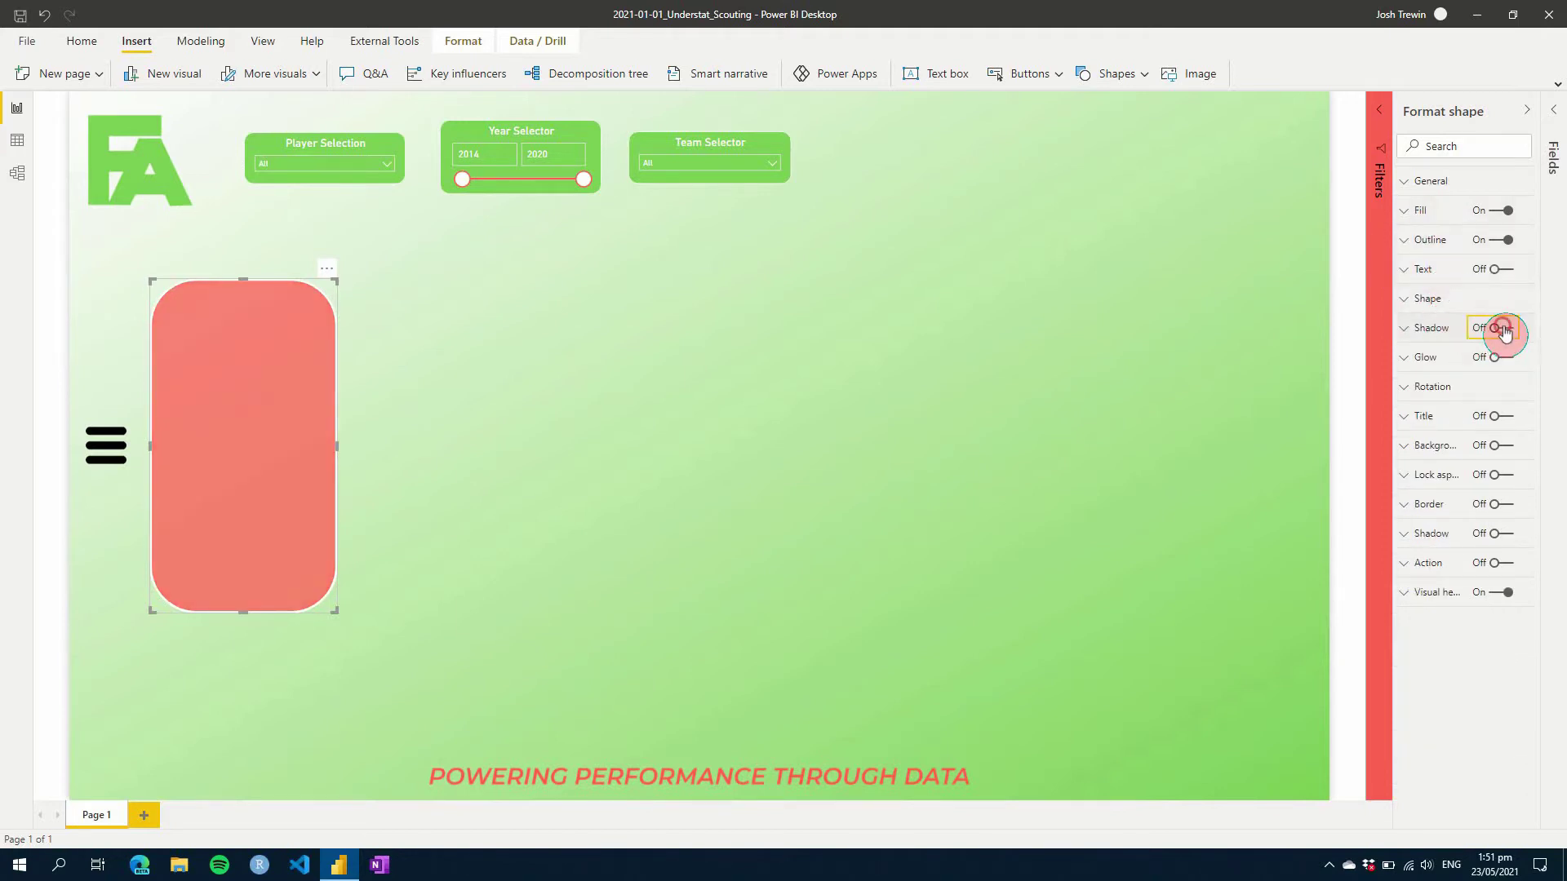
pyautogui.click(1443, 328)
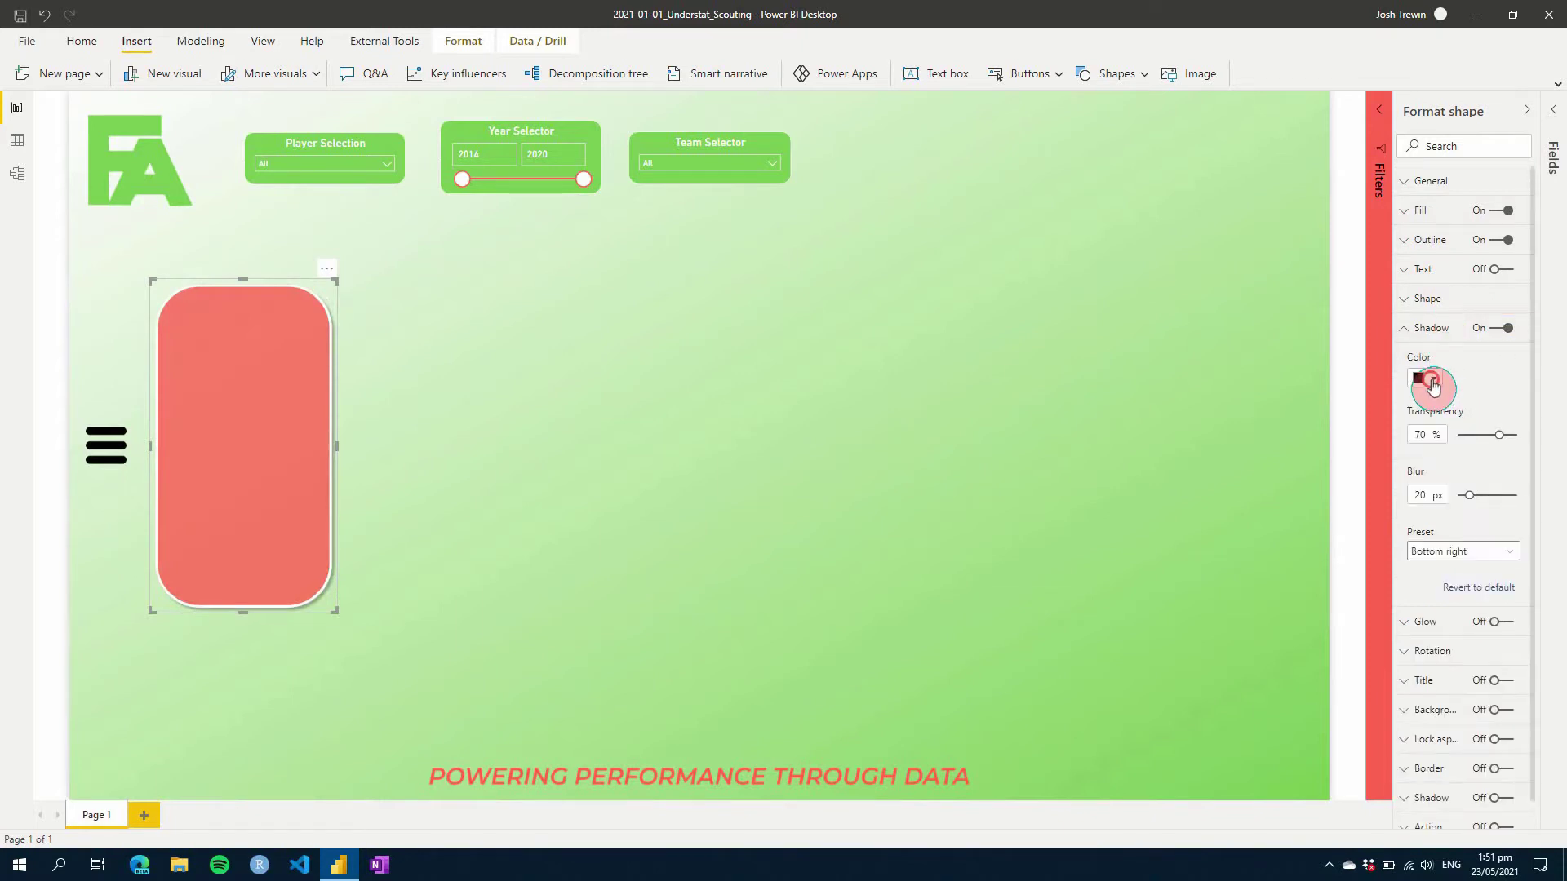
pyautogui.click(1442, 379)
pyautogui.click(1373, 417)
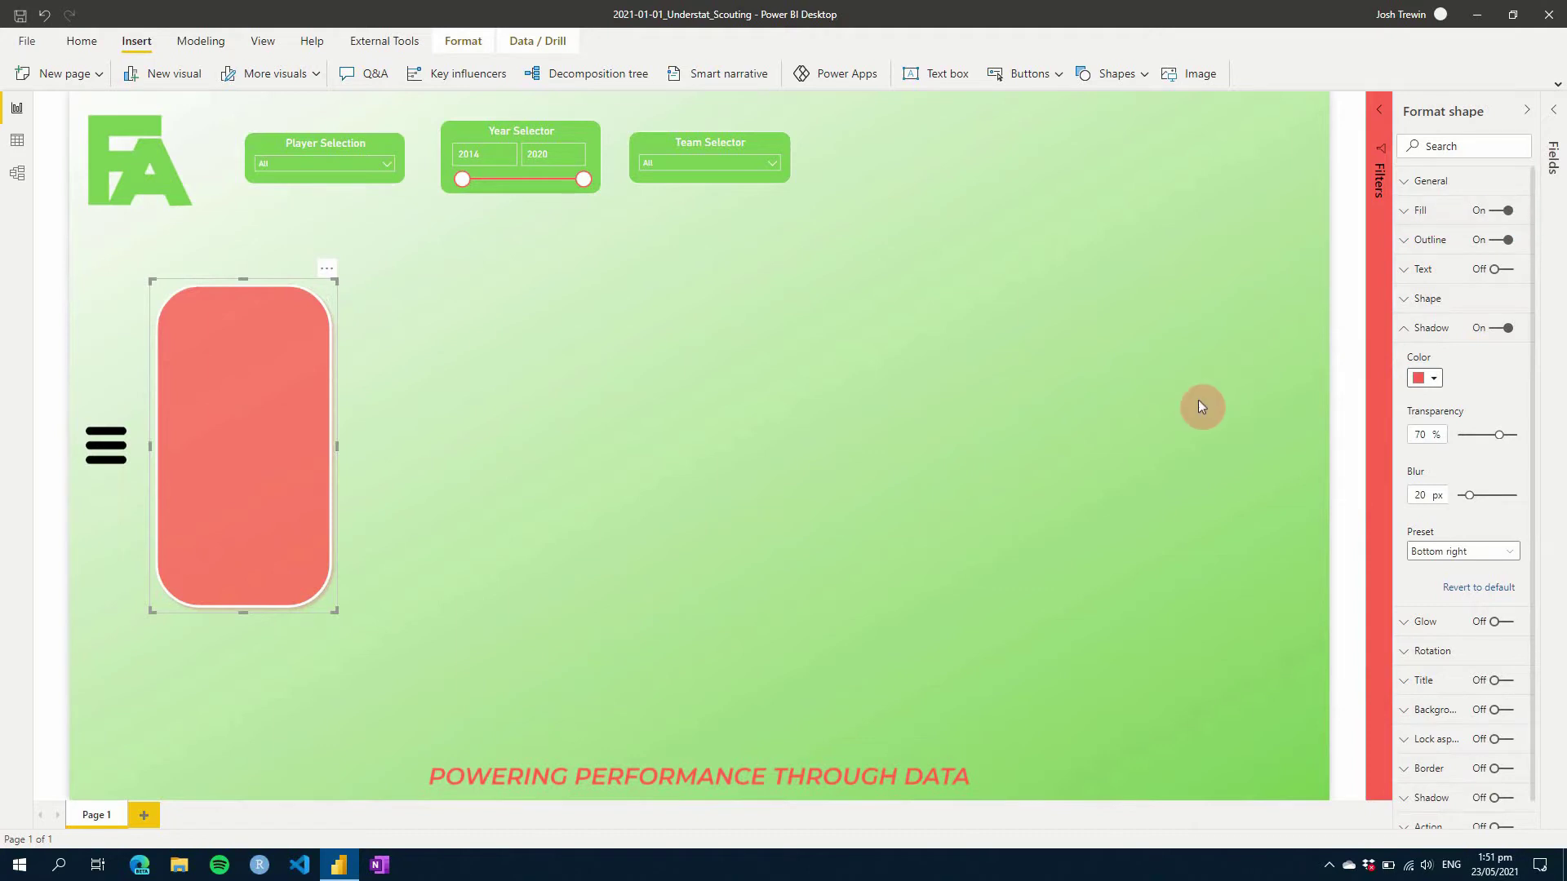
pyautogui.click(1432, 335)
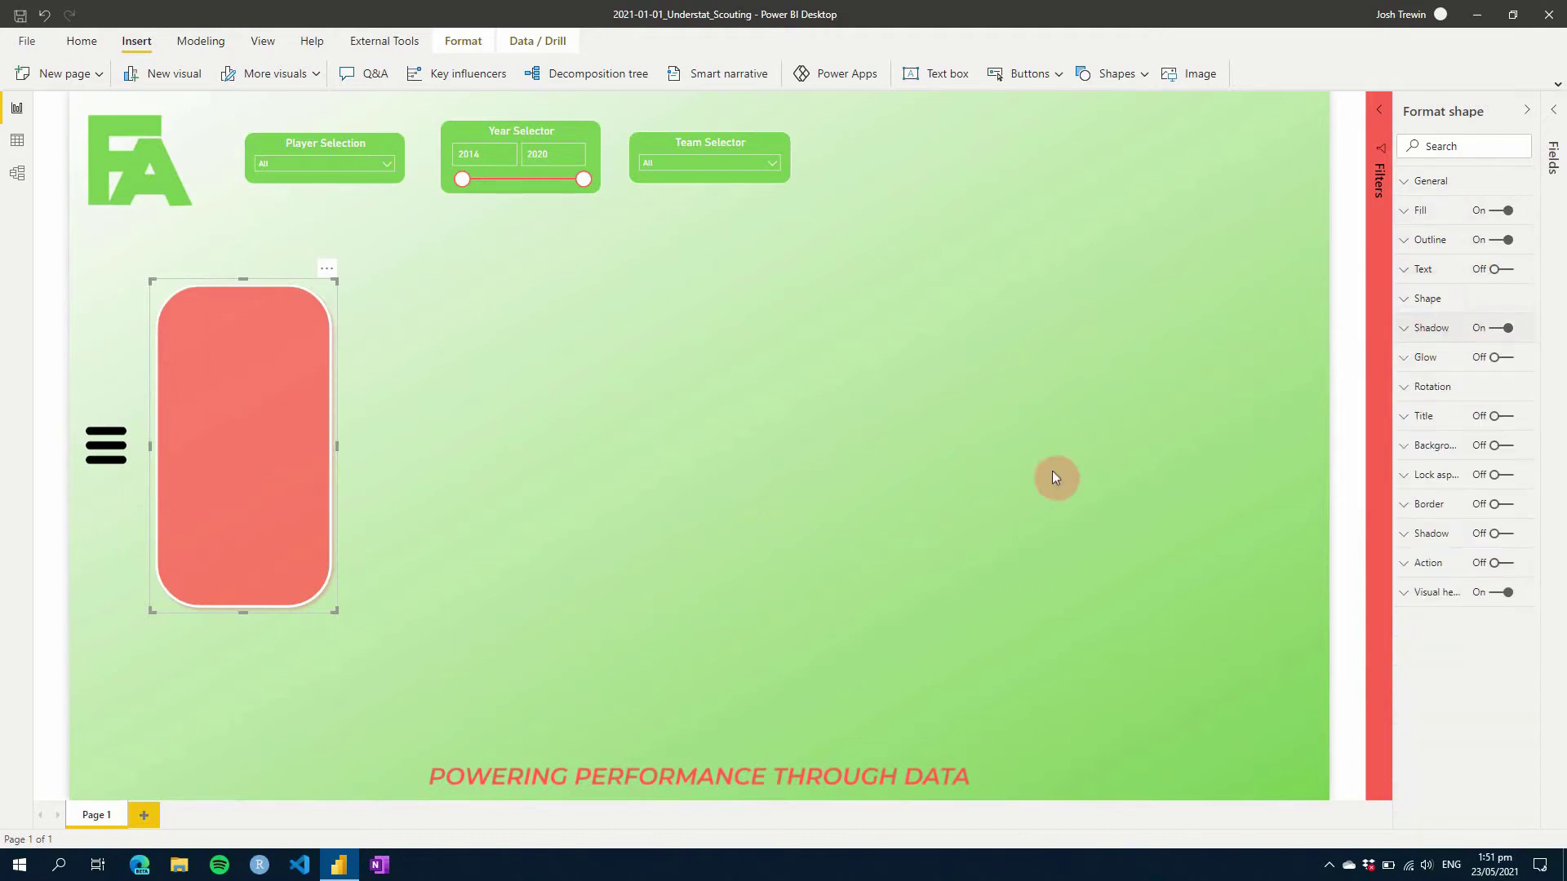
pyautogui.click(855, 505)
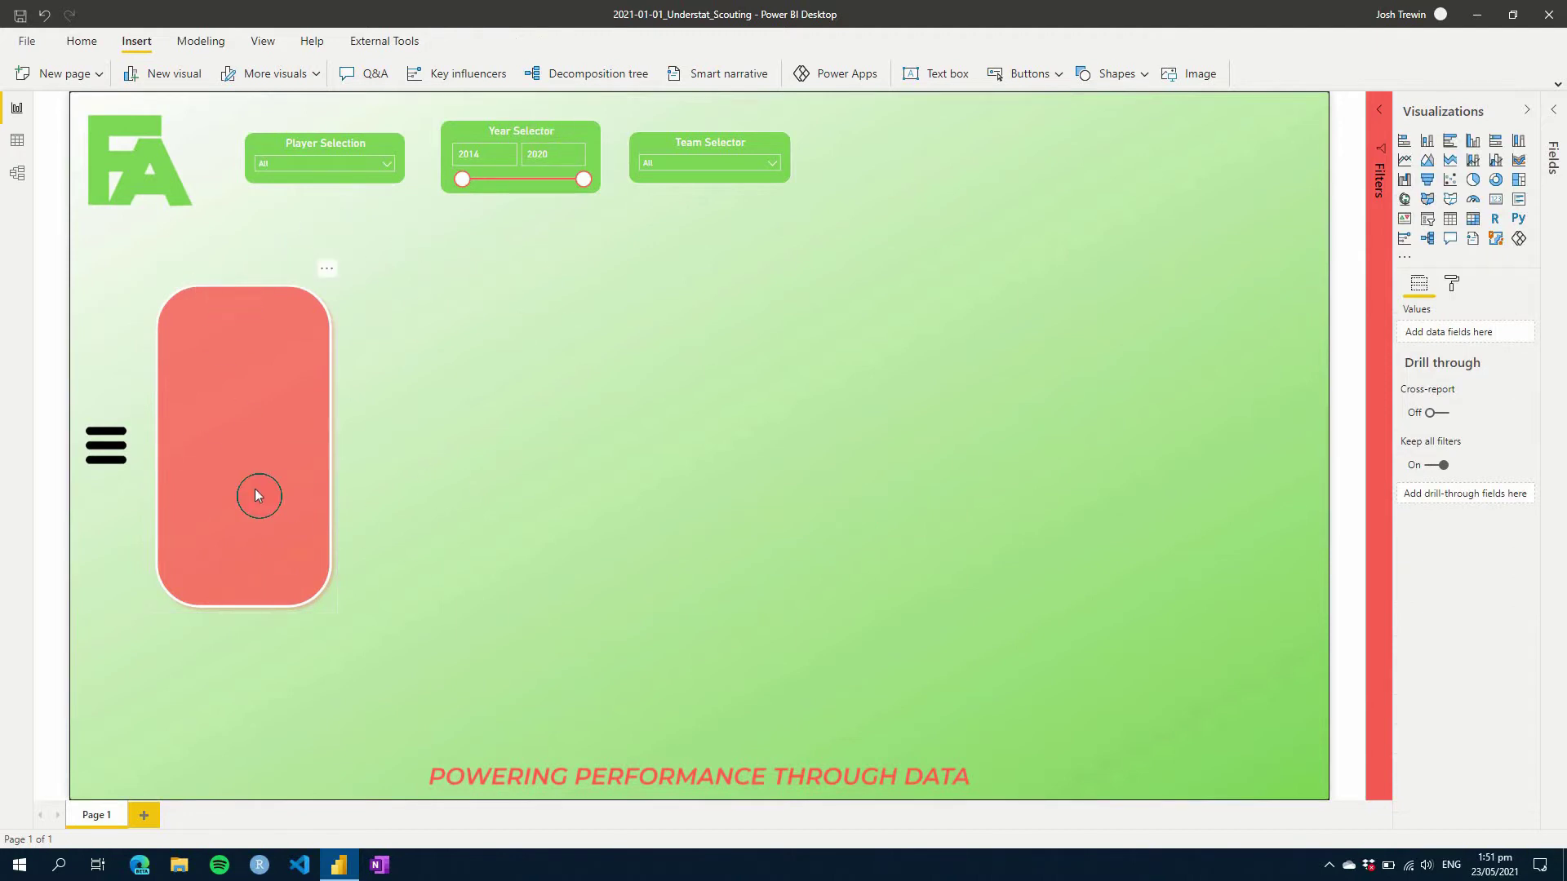
# Step: Move the Player Selection, Year Selector and Team Selector slicers onto the red panel, stacked vertically in that order
pyautogui.click(310, 137)
pyautogui.moveTo(313, 145); pyautogui.dragTo(237, 348)
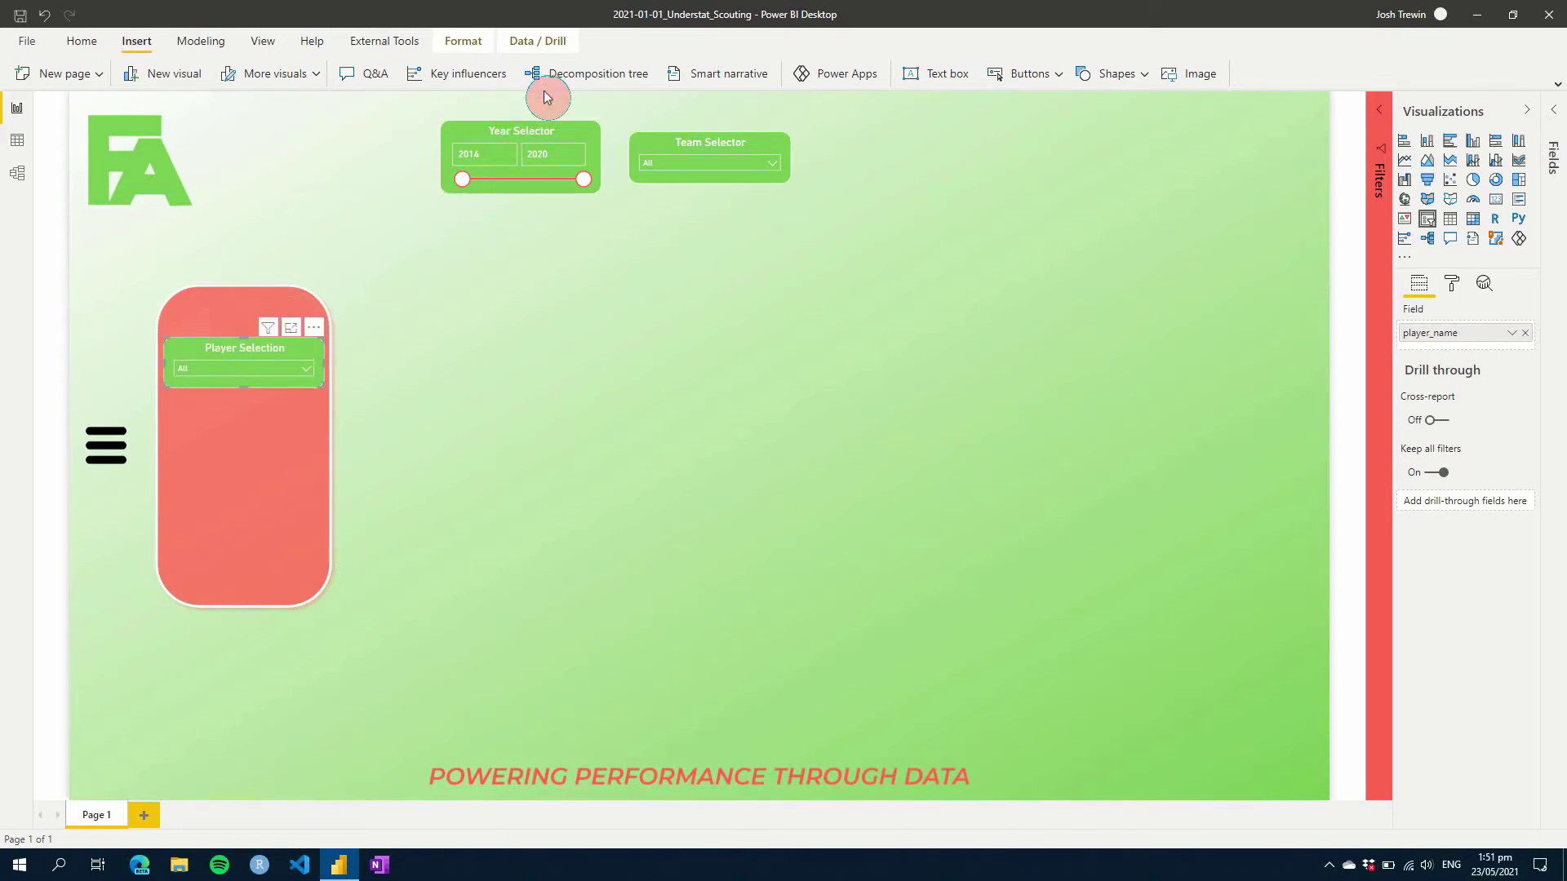
pyautogui.moveTo(519, 130); pyautogui.dragTo(243, 418)
pyautogui.moveTo(684, 151); pyautogui.dragTo(222, 520)
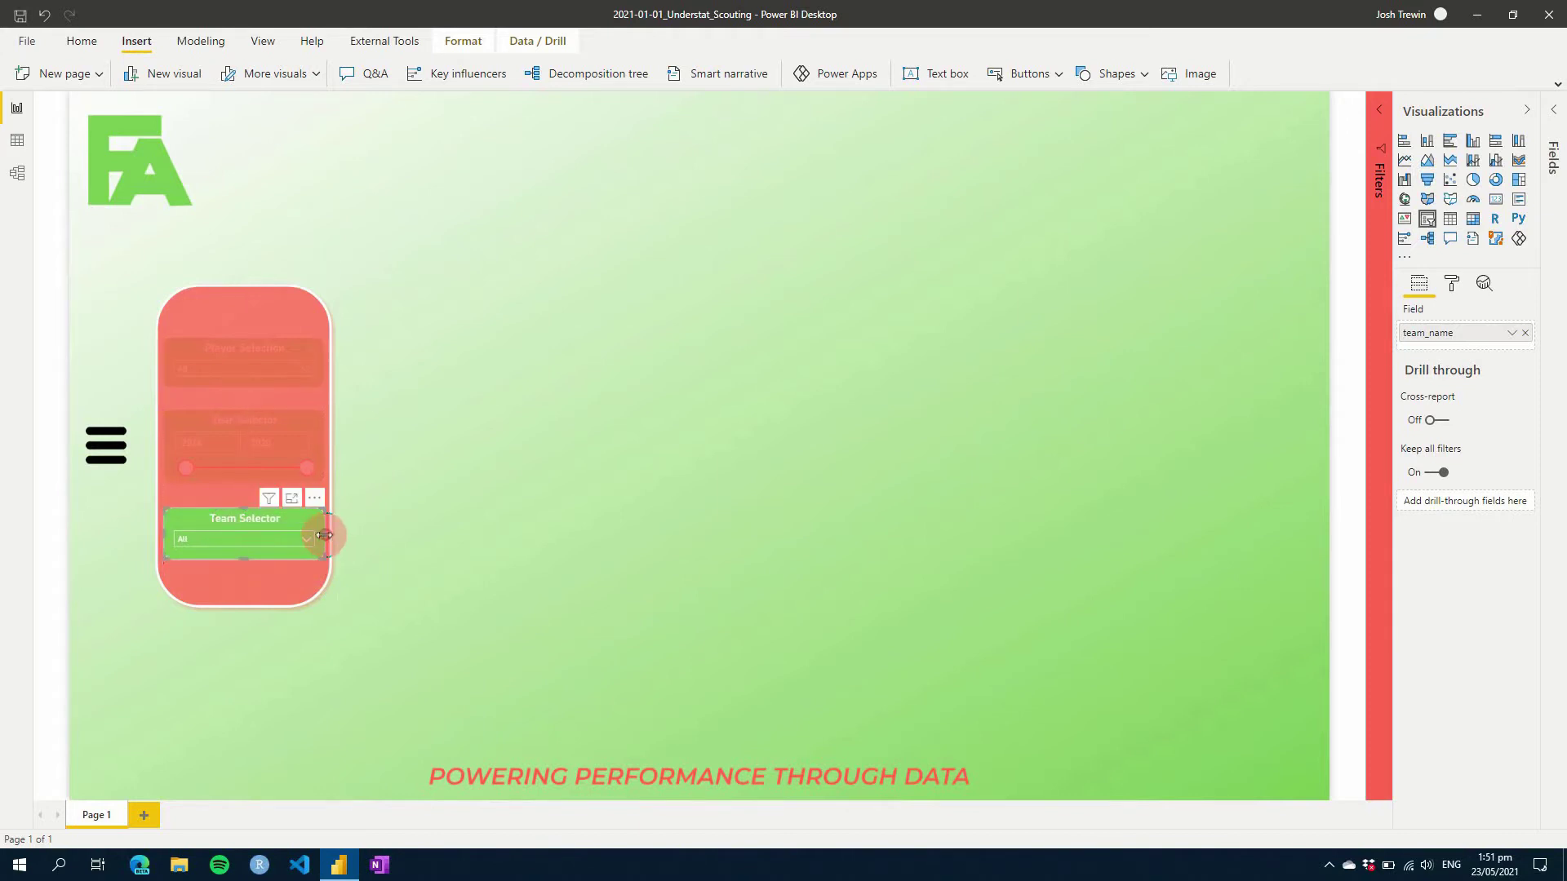
pyautogui.moveTo(323, 540); pyautogui.dragTo(325, 532)
# Step: Send the red rounded rectangle to the back, behind the three slicers
pyautogui.click(241, 310)
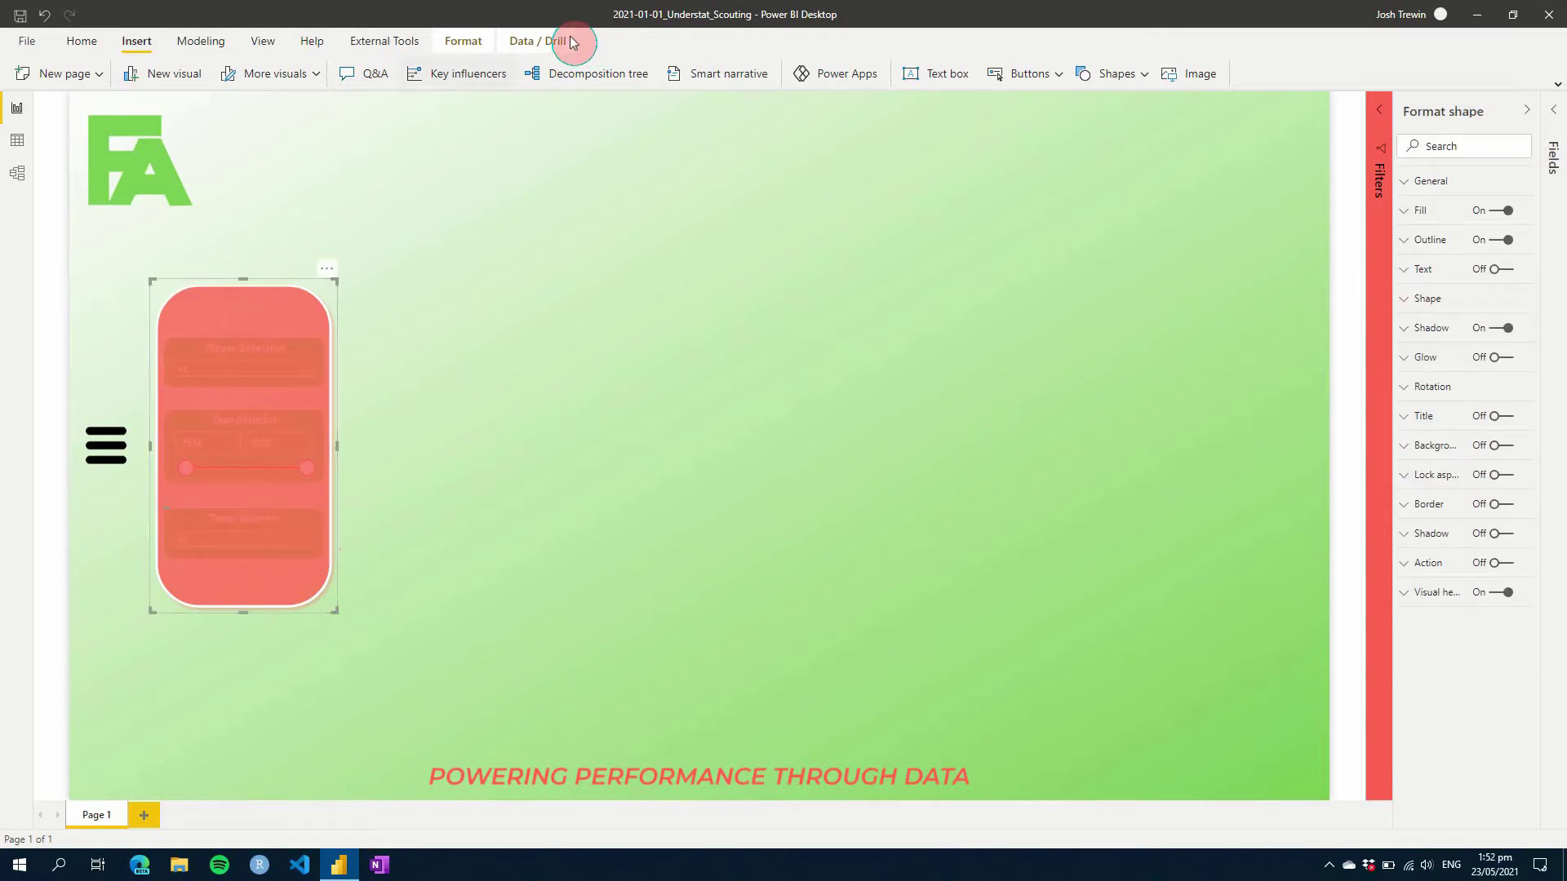
pyautogui.click(463, 41)
pyautogui.click(602, 72)
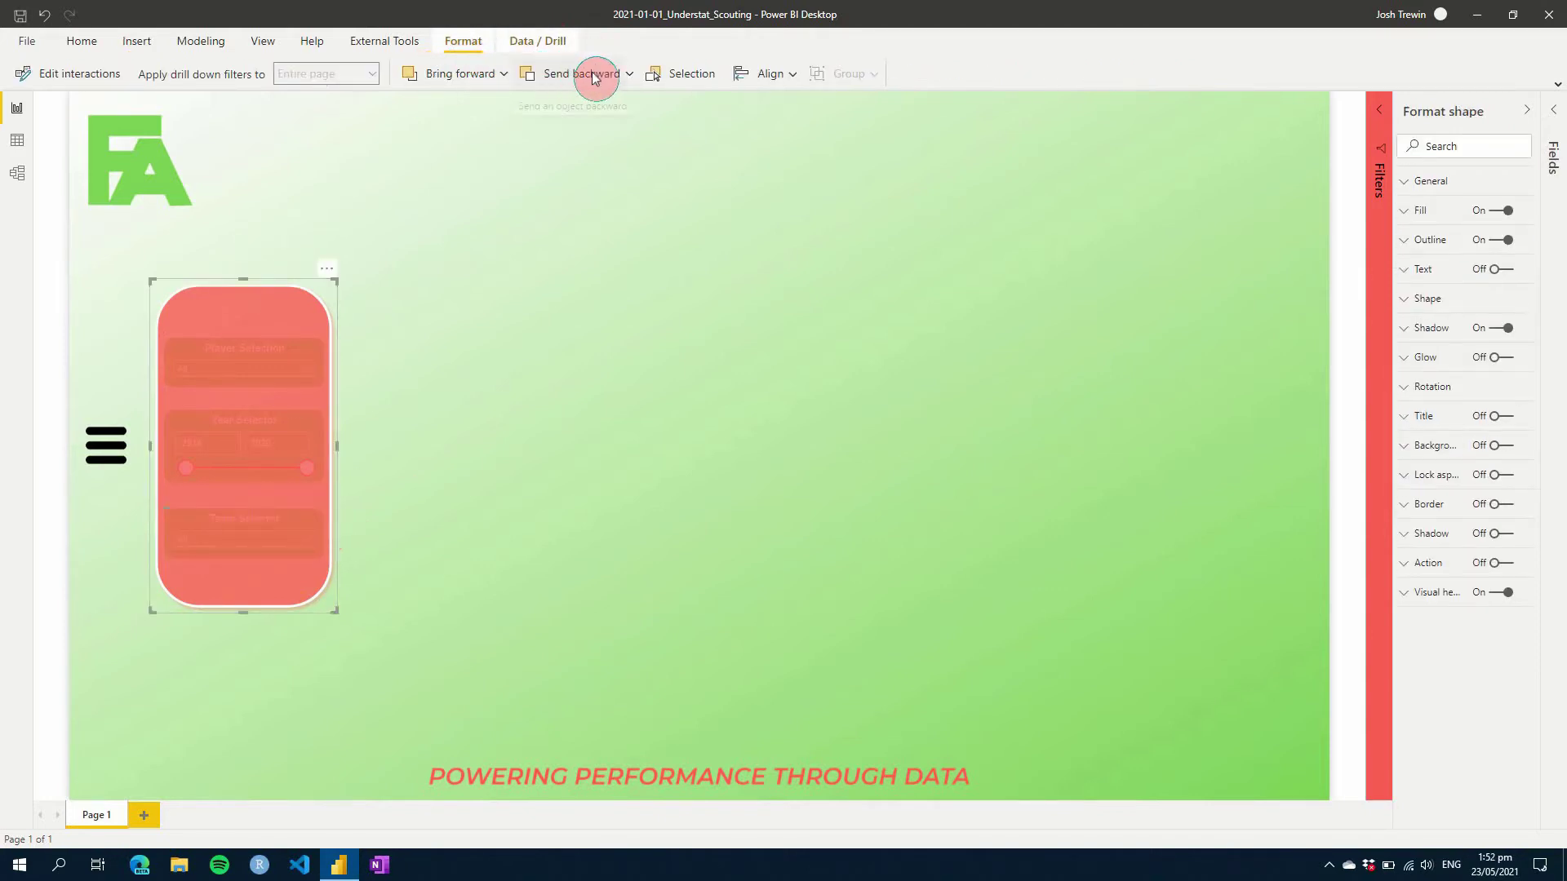
pyautogui.click(630, 73)
pyautogui.click(583, 135)
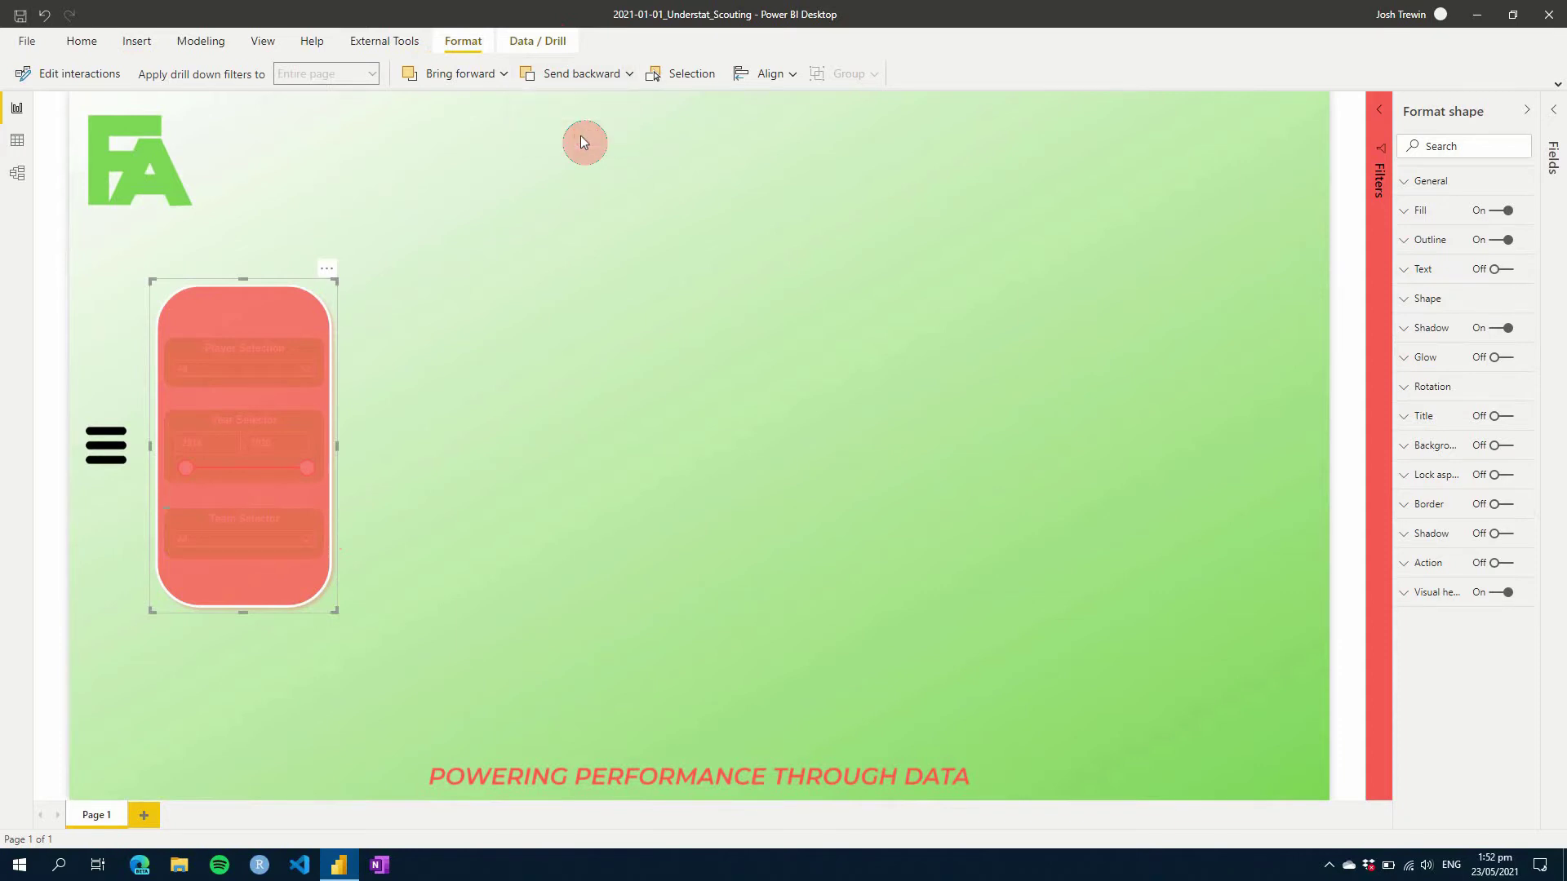
pyautogui.click(653, 368)
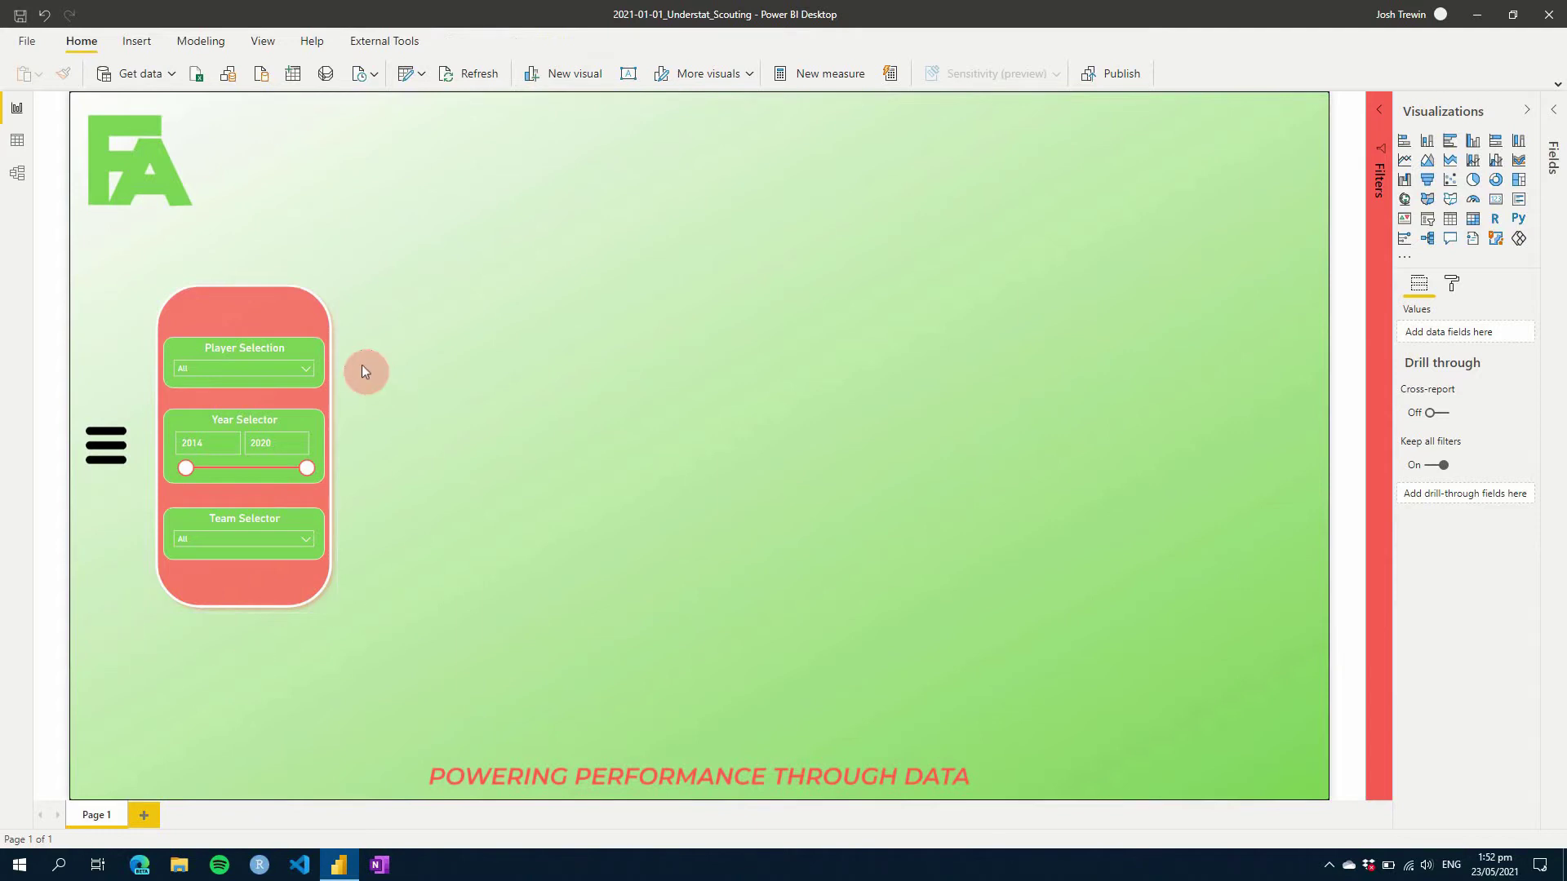
# Step: Insert a Back button, shrink it to its icon and place it on the red panel above the Player Selection slicer
pyautogui.click(137, 41)
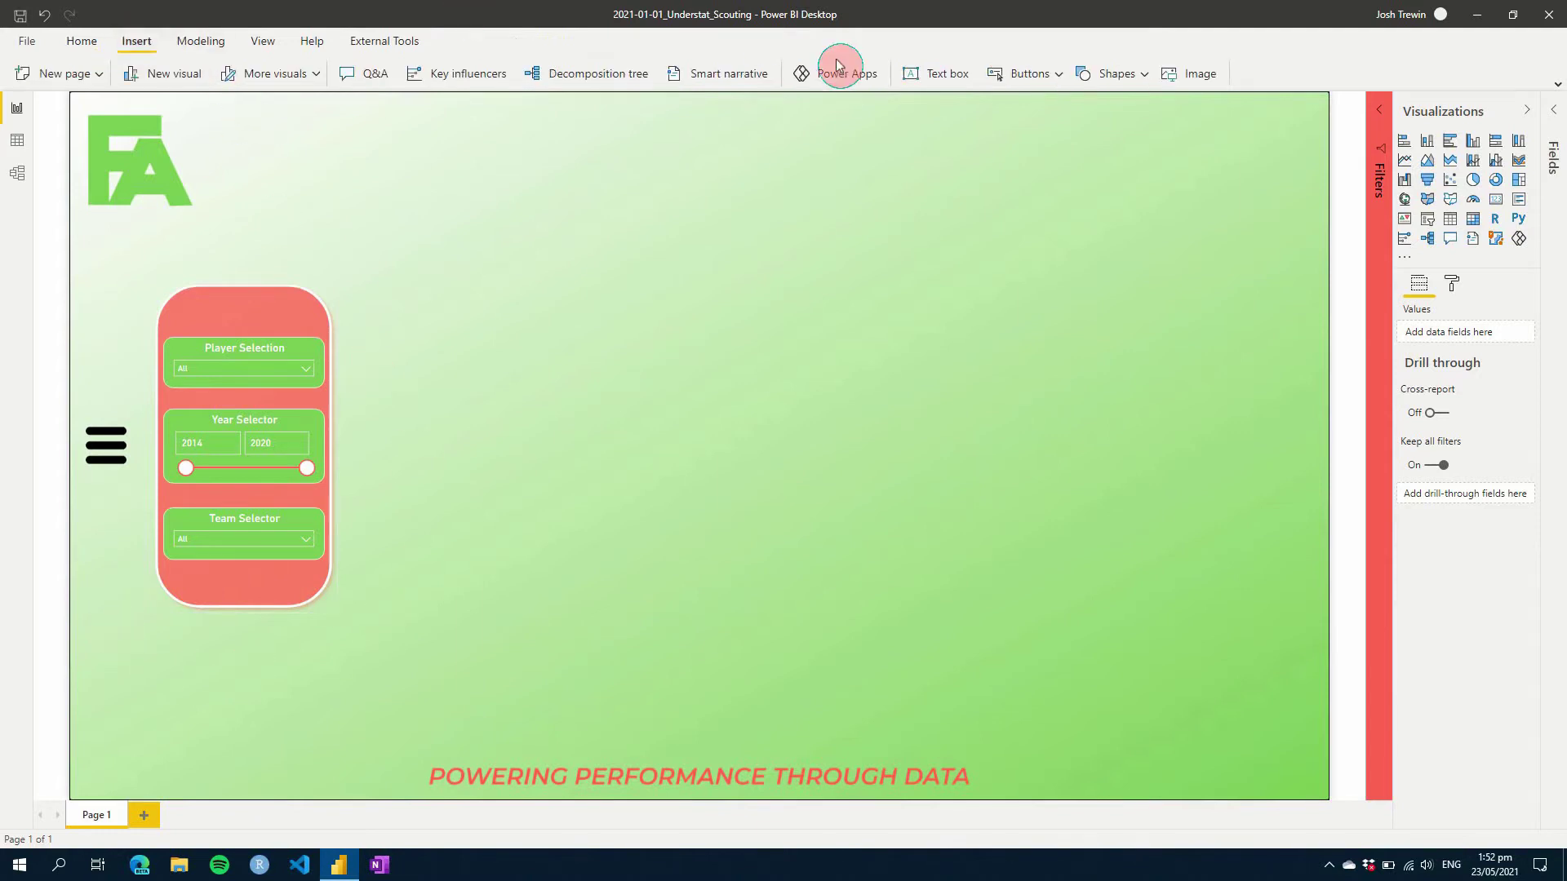
pyautogui.click(1010, 76)
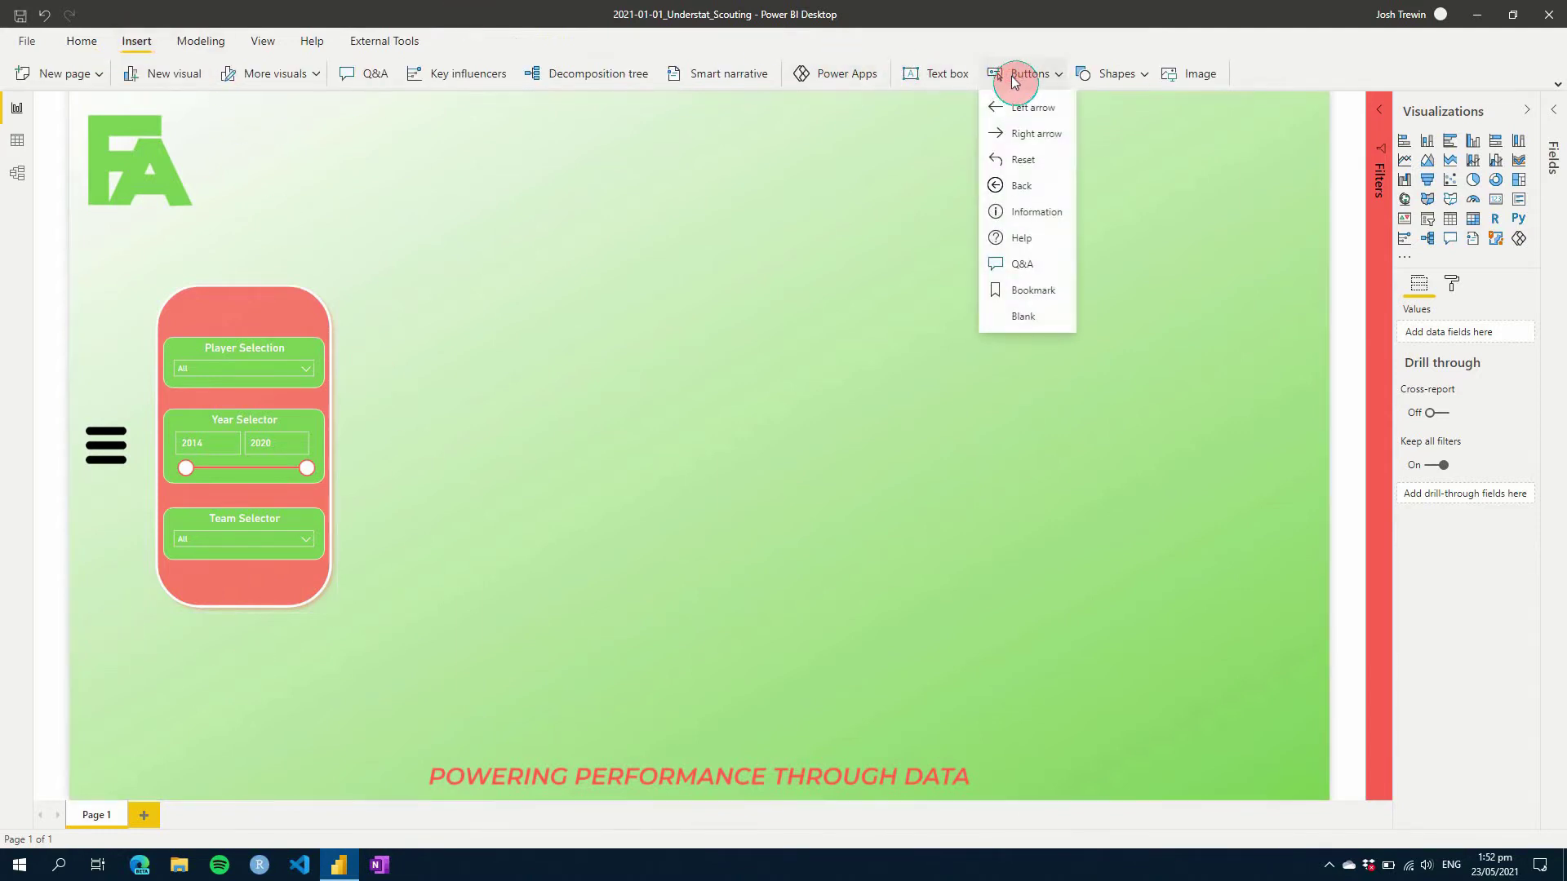
pyautogui.click(1032, 190)
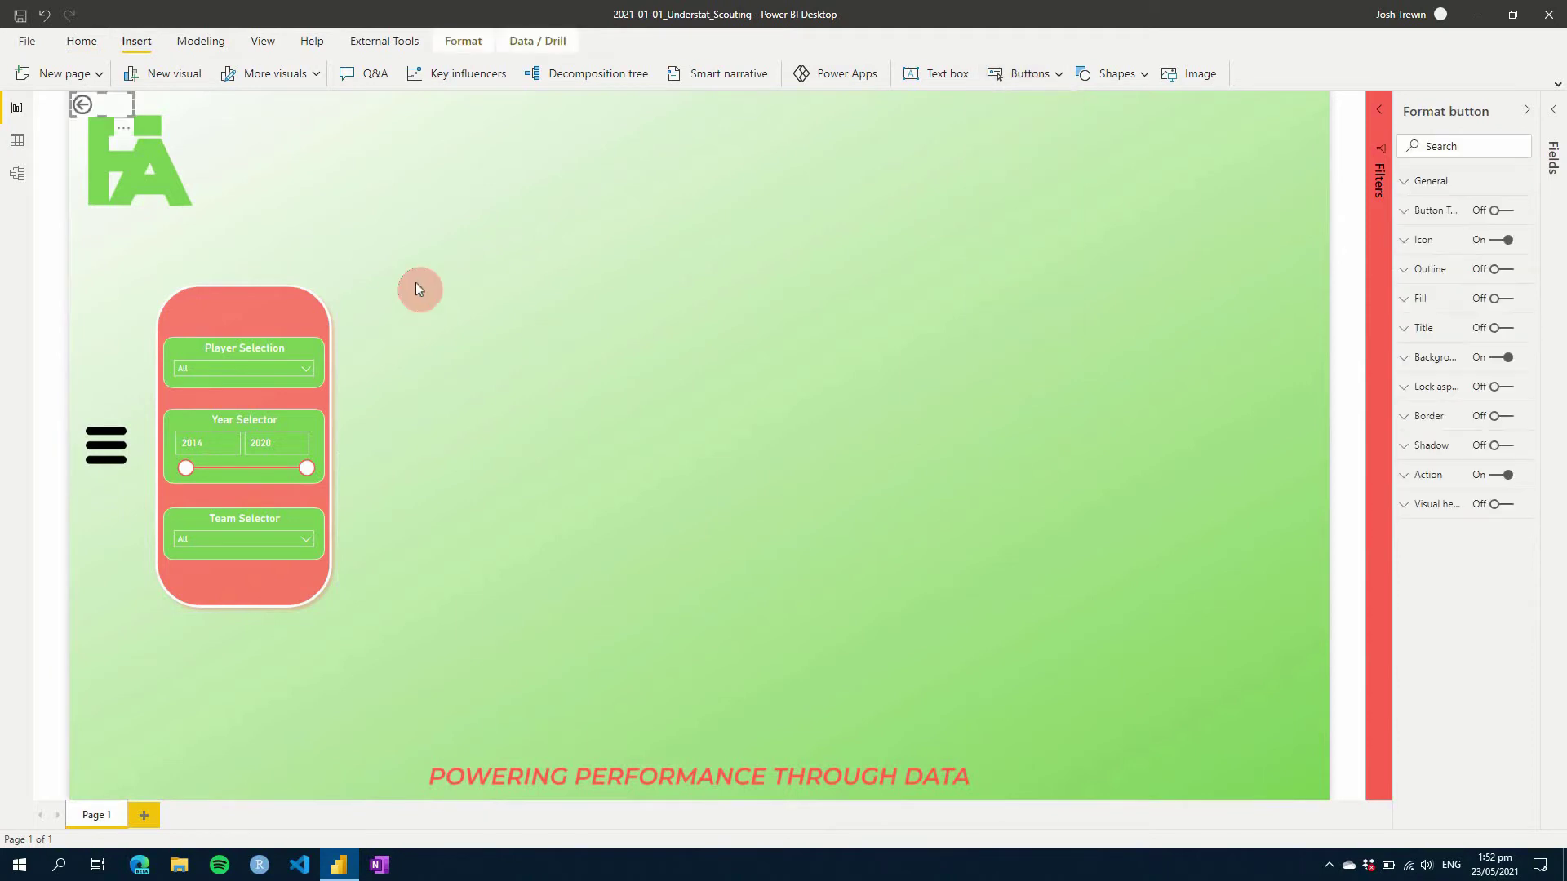
pyautogui.moveTo(108, 110); pyautogui.dragTo(189, 319)
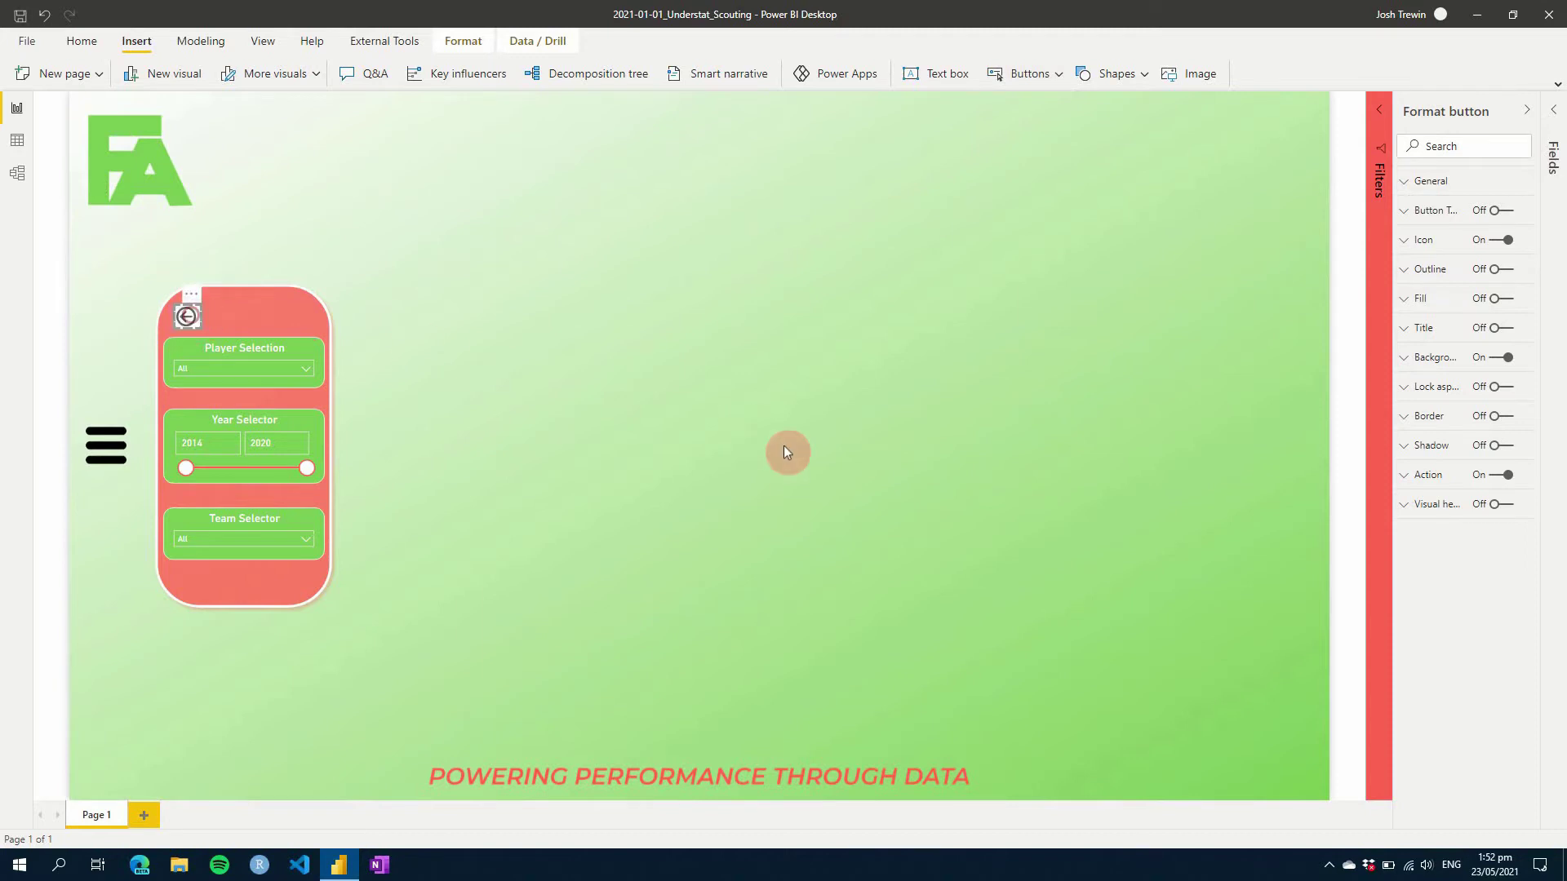
# Step: Turn off the Back button's background, make its icon line black at 4 pt weight, and enlarge the button slightly
pyautogui.click(1503, 357)
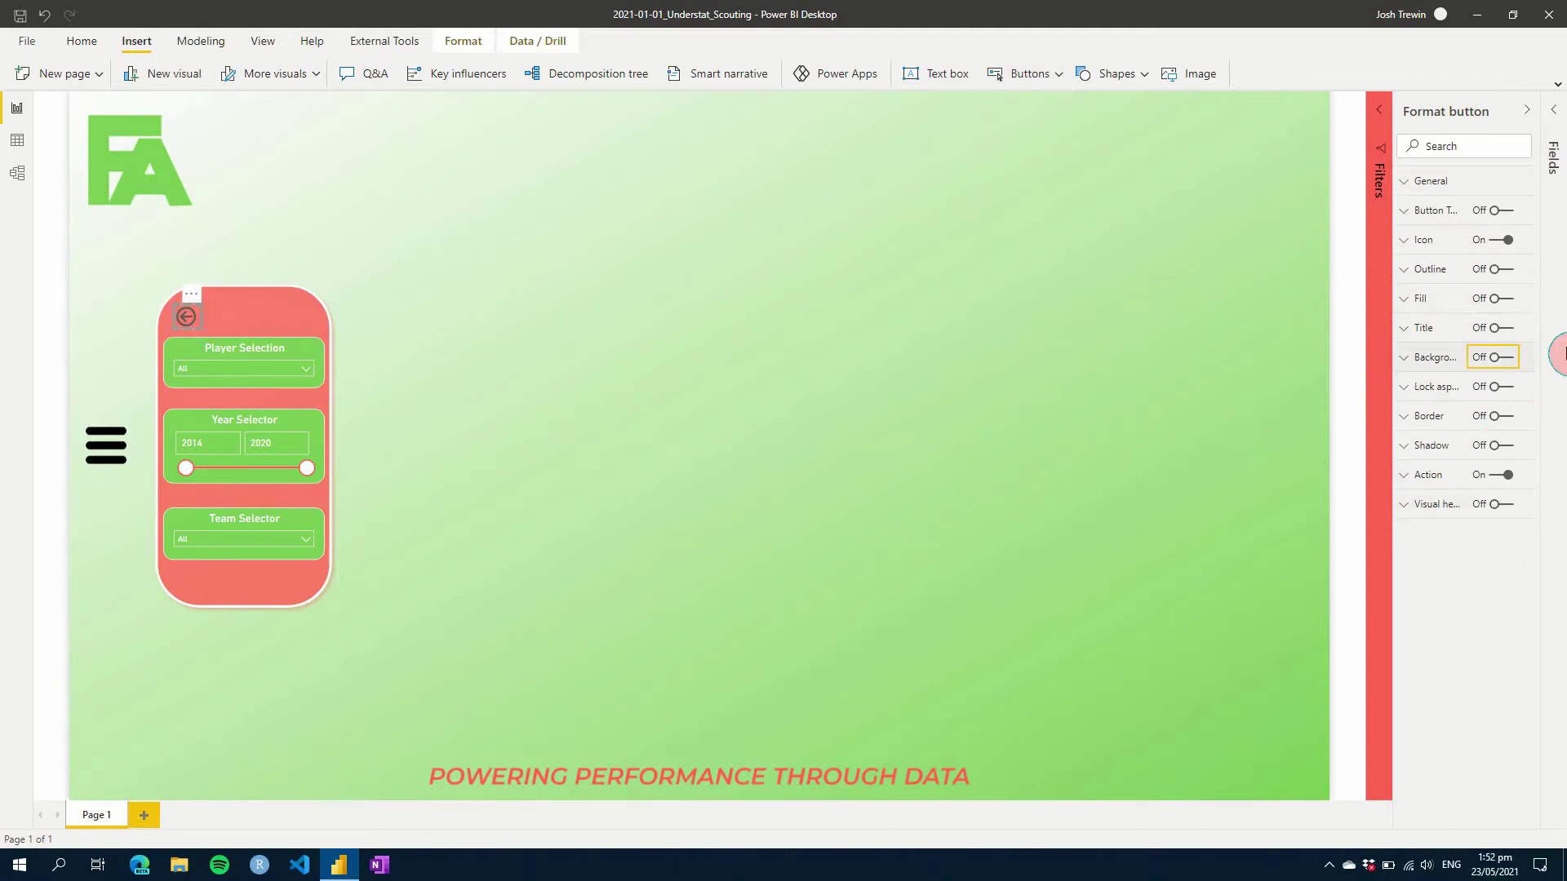
pyautogui.click(1414, 254)
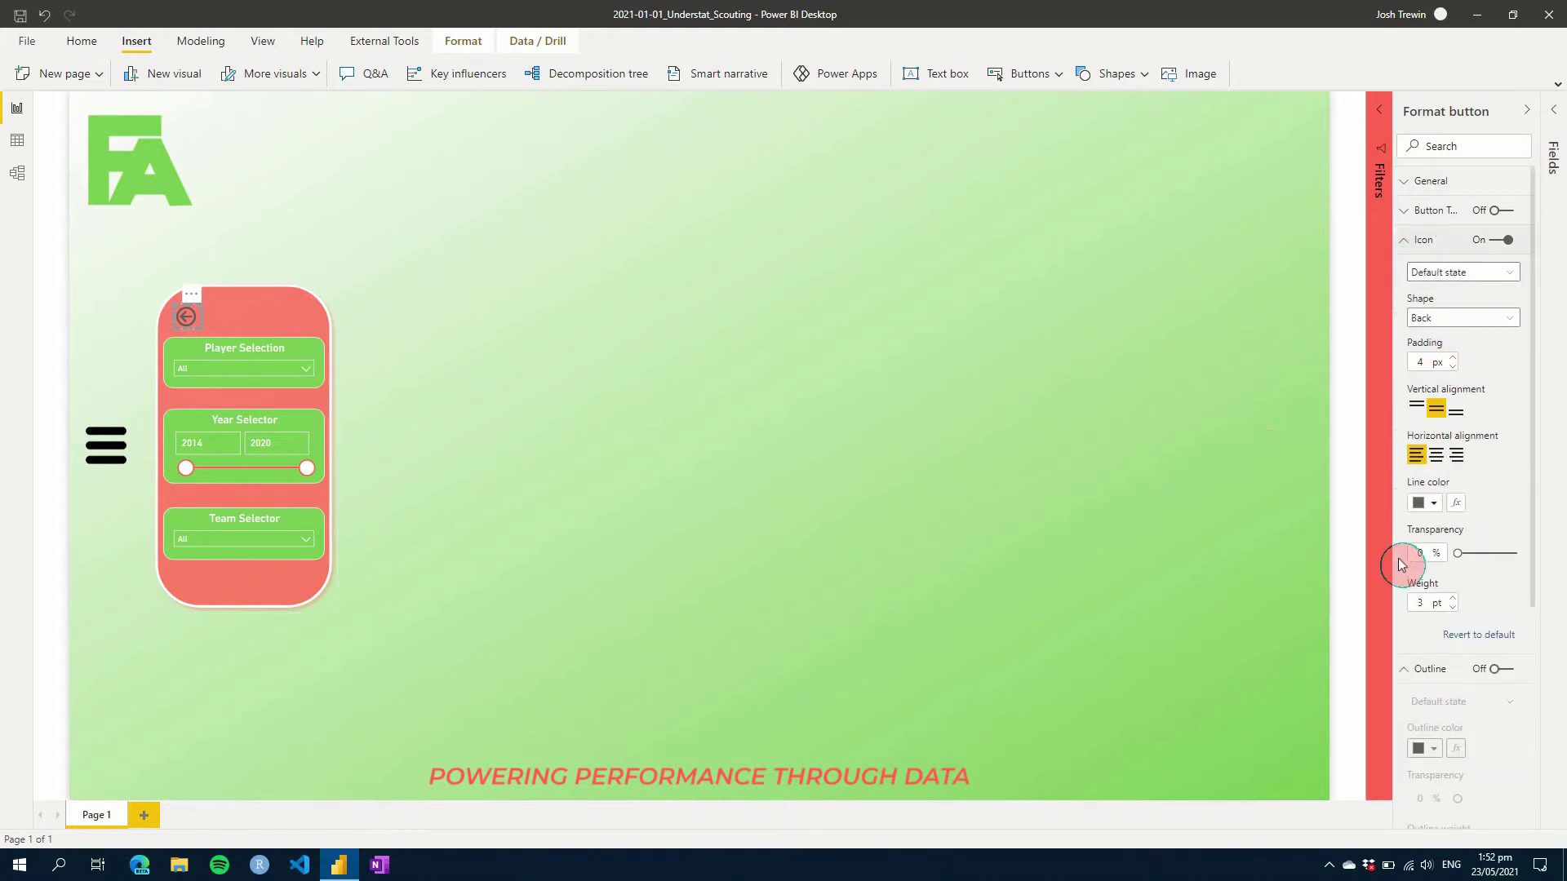
pyautogui.click(1427, 504)
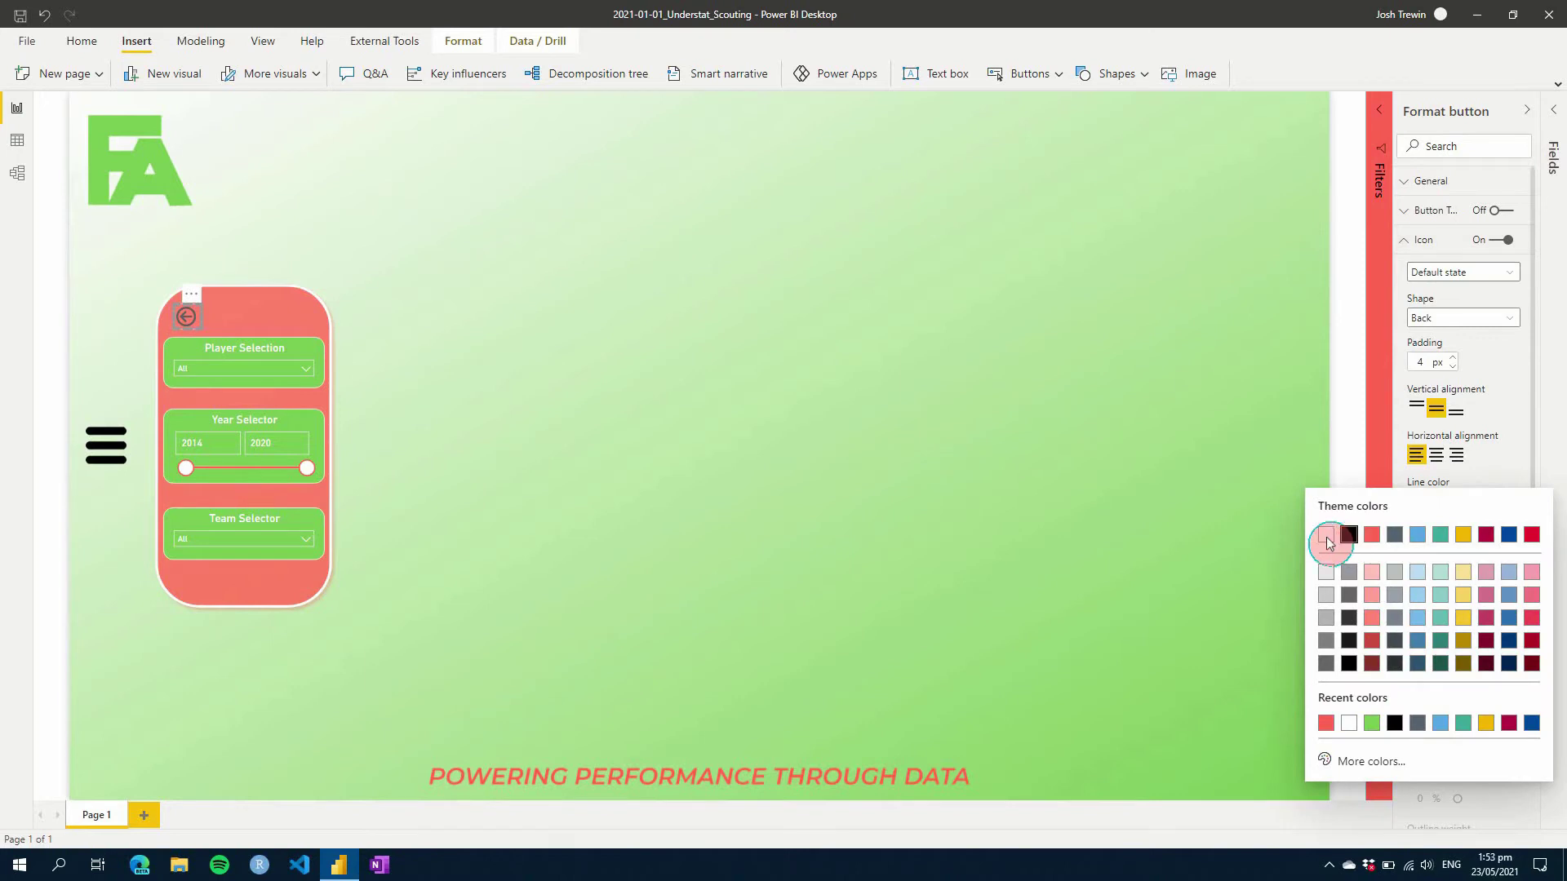
pyautogui.click(1347, 538)
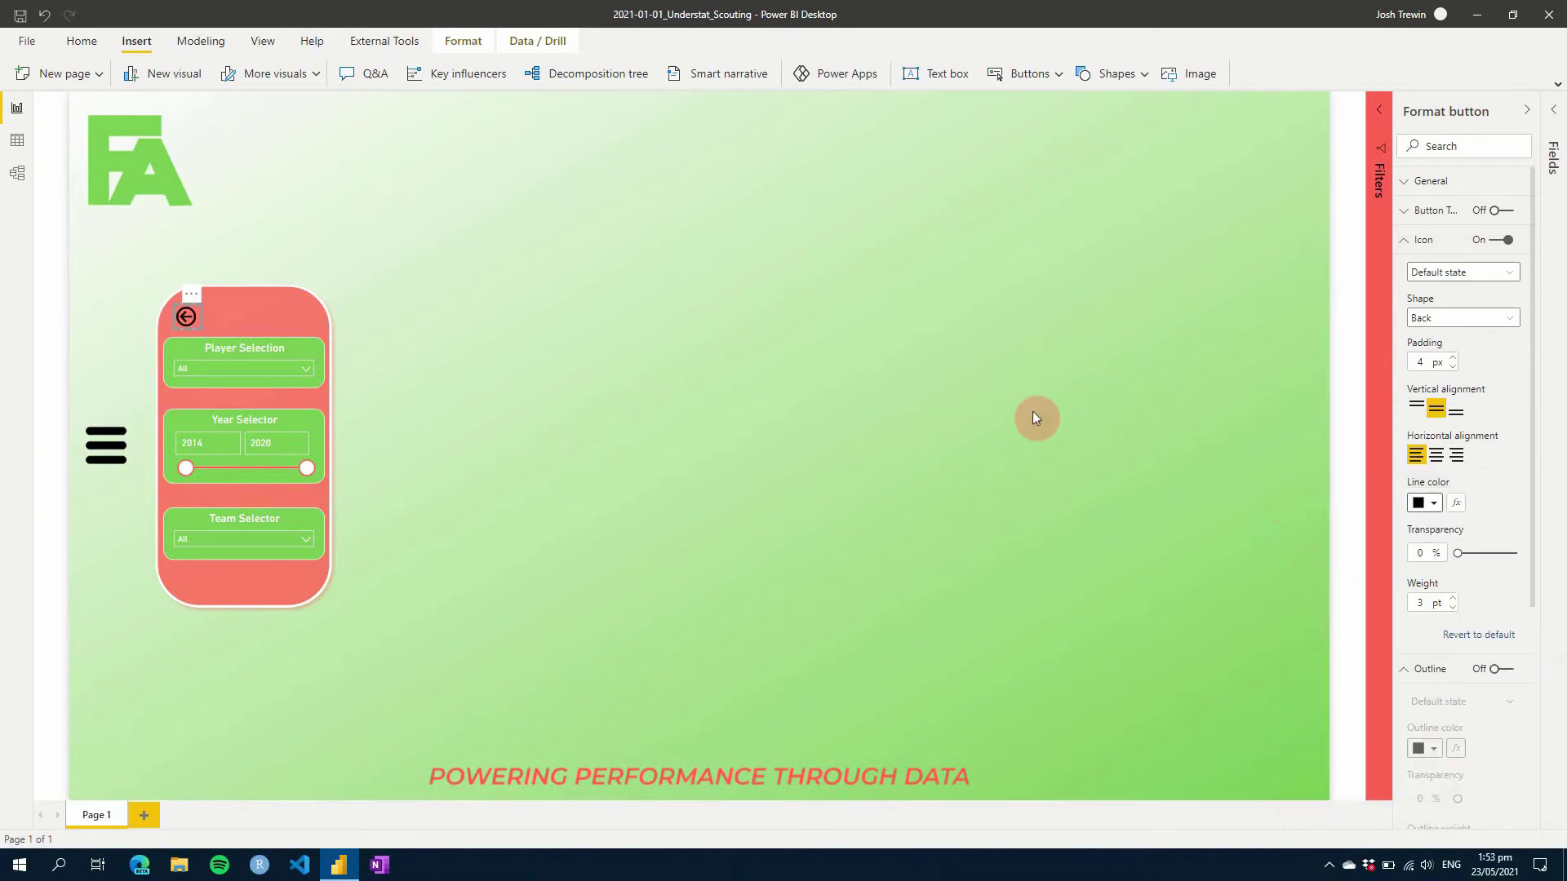
pyautogui.click(187, 303)
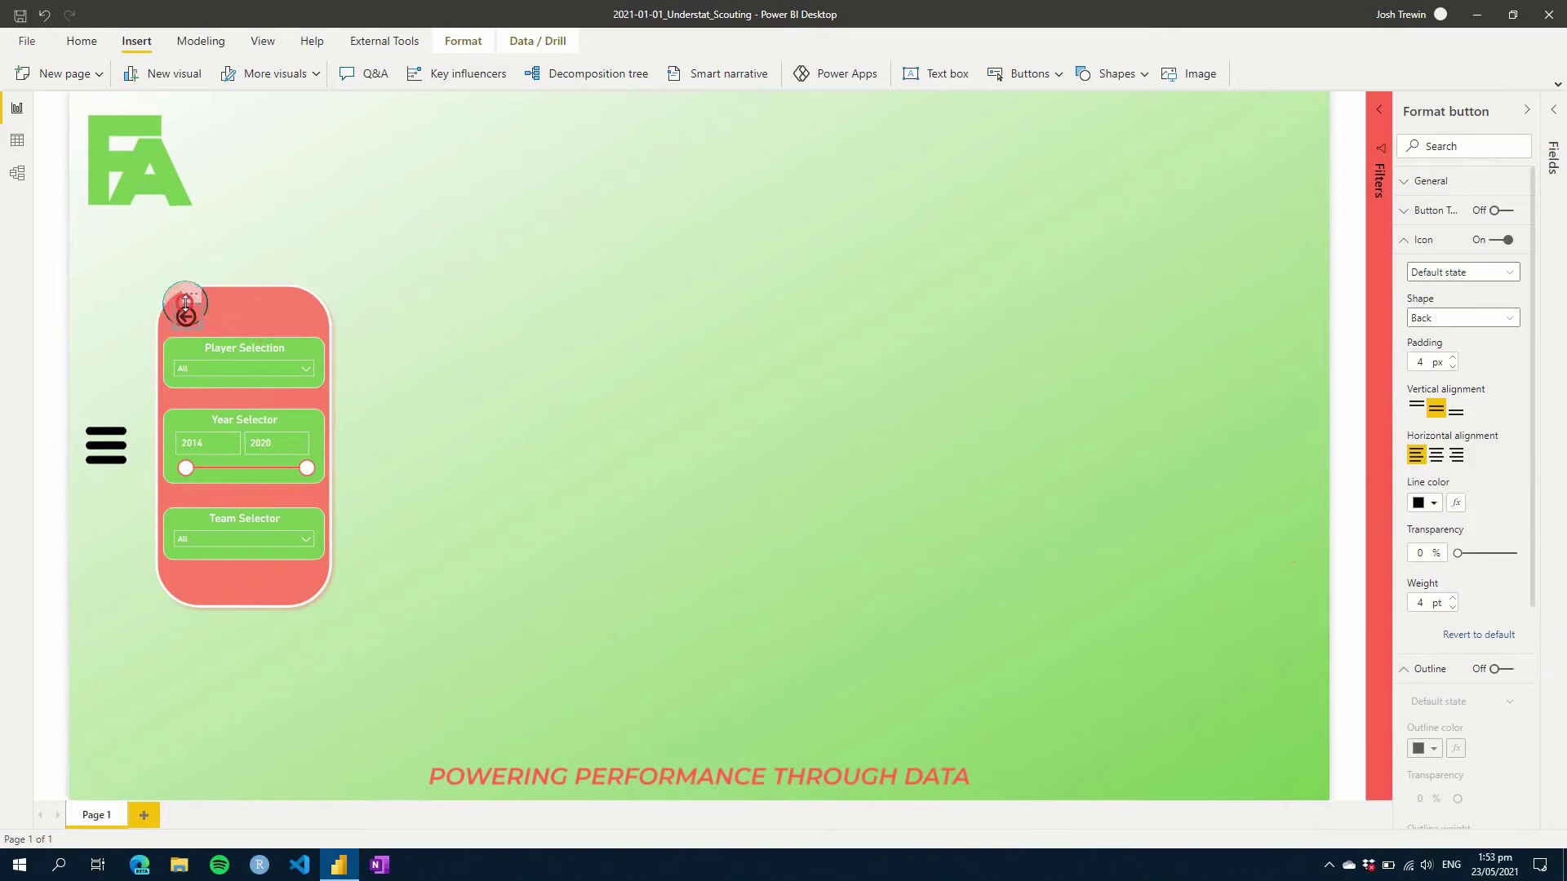
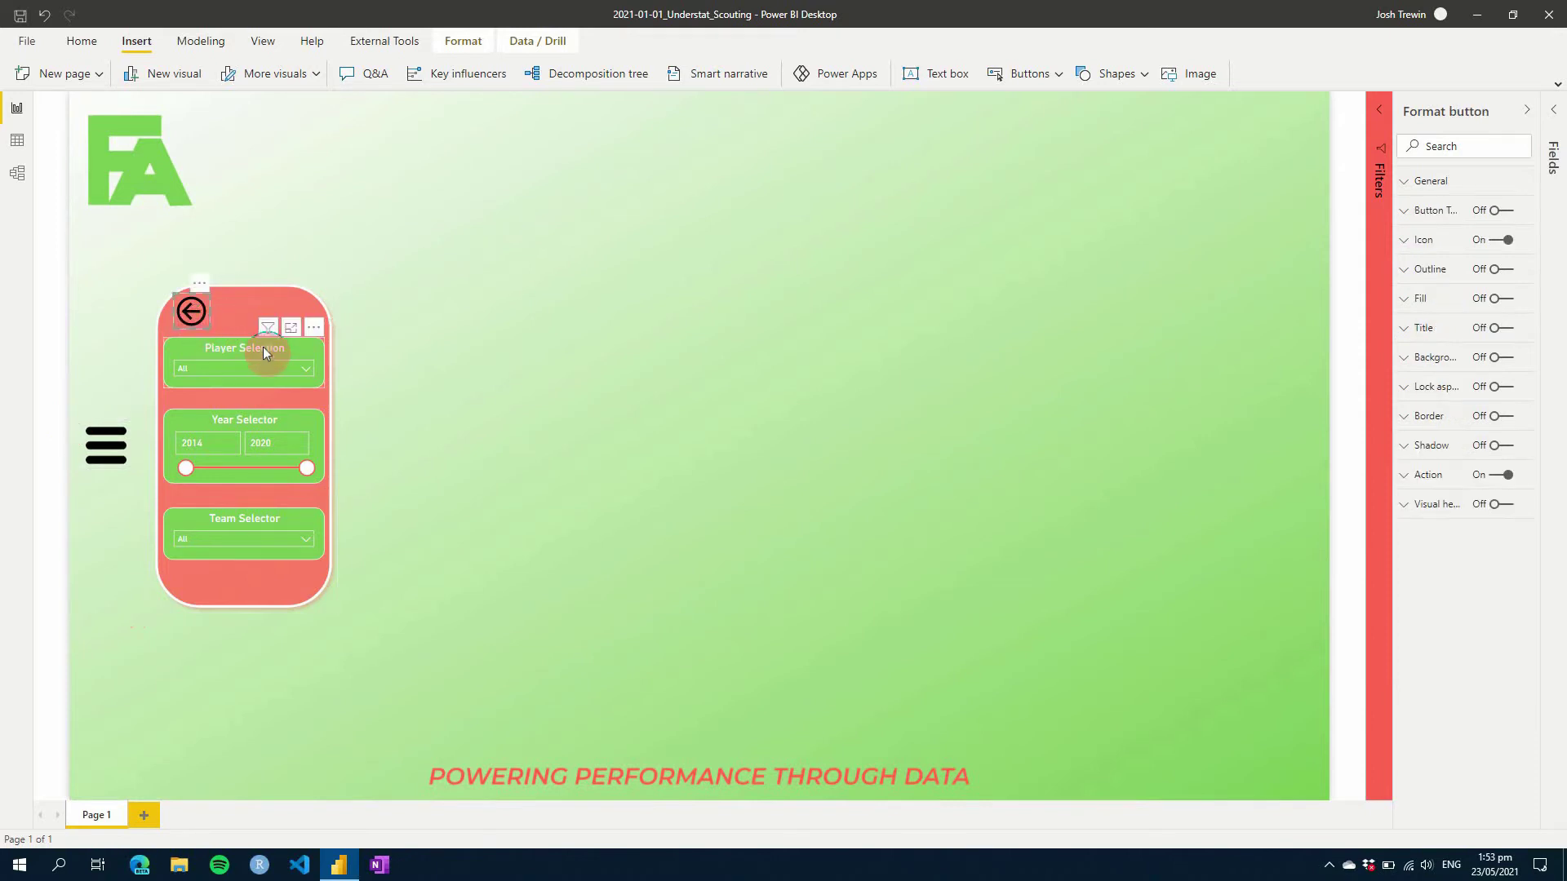
# Step: Group the Back button, the three slicers and the red rounded rectangle together
pyautogui.click(259, 416)
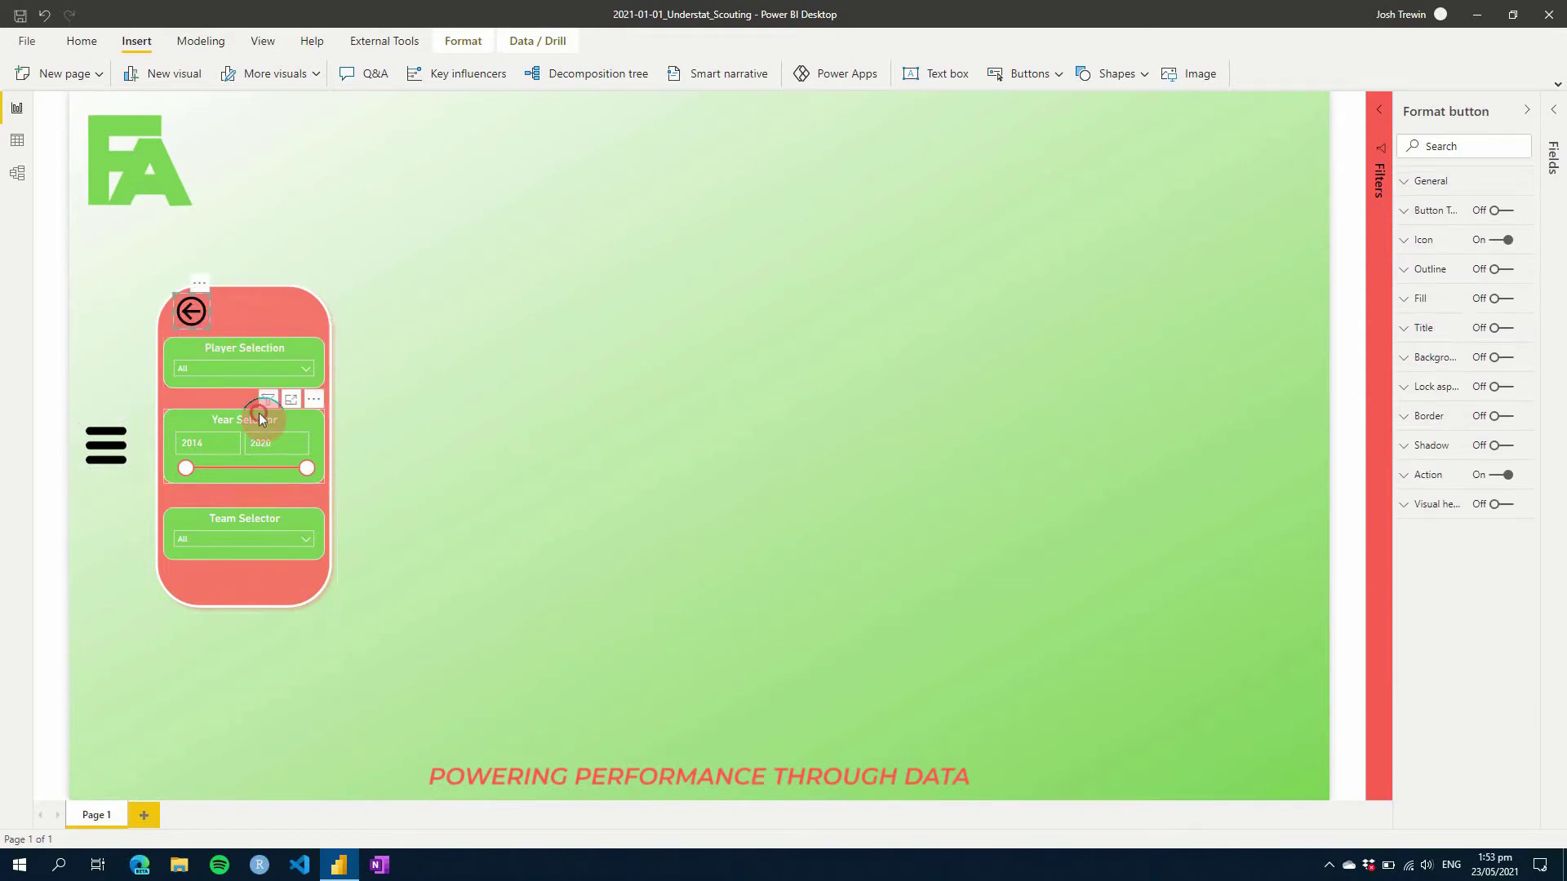
pyautogui.keyDown('ctrl'); pyautogui.click(257, 359); pyautogui.keyUp('ctrl')
pyautogui.keyDown('ctrl'); pyautogui.click(243, 521); pyautogui.keyUp('ctrl')
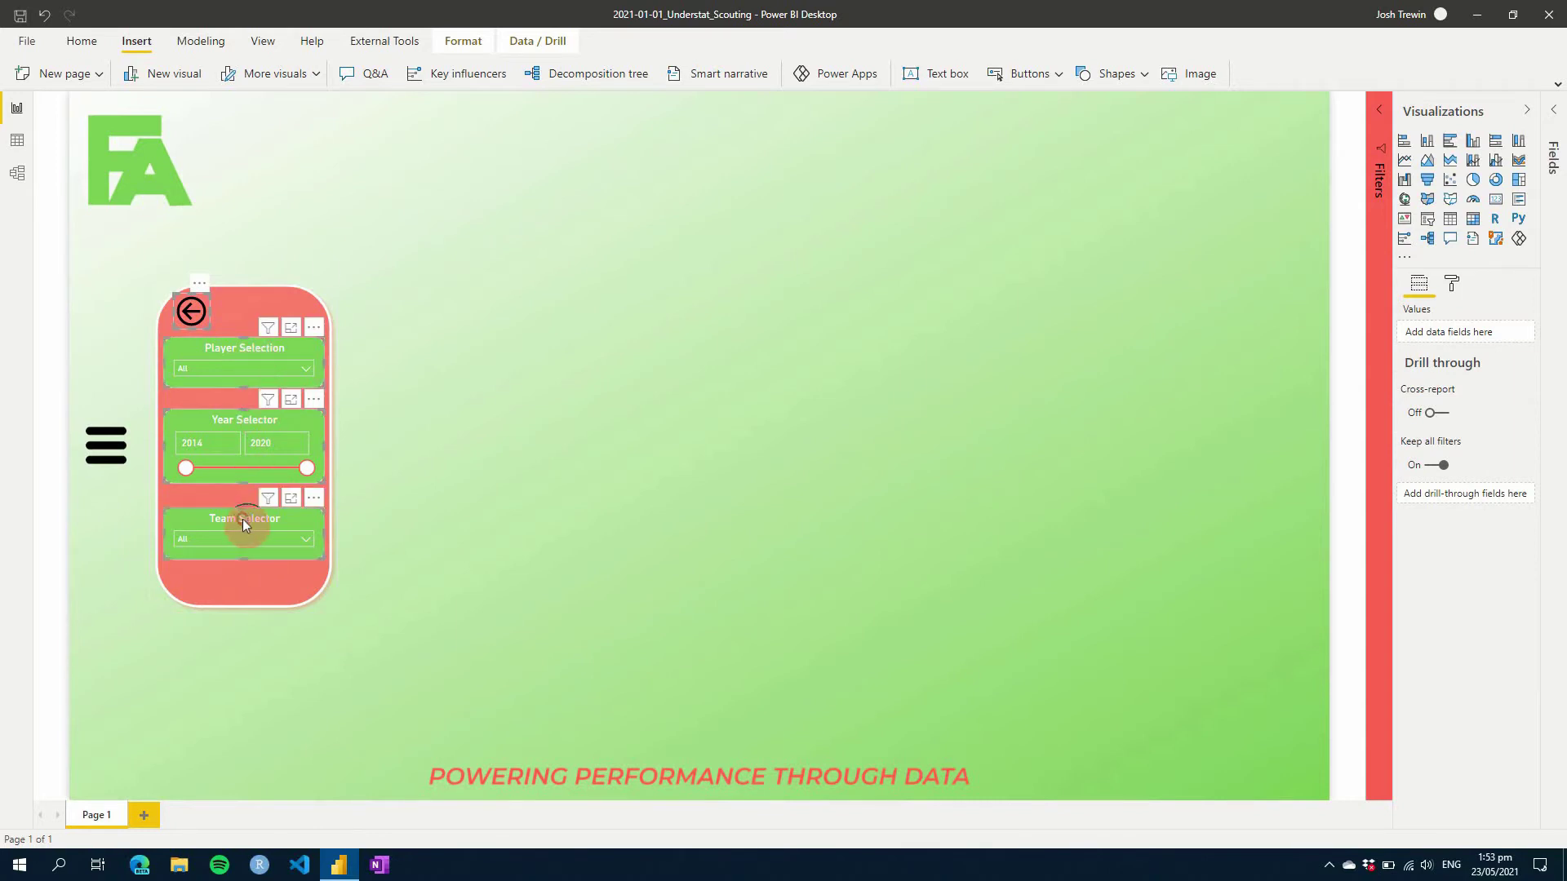
pyautogui.keyDown('ctrl'); pyautogui.click(242, 587); pyautogui.keyUp('ctrl')
pyautogui.click(463, 45)
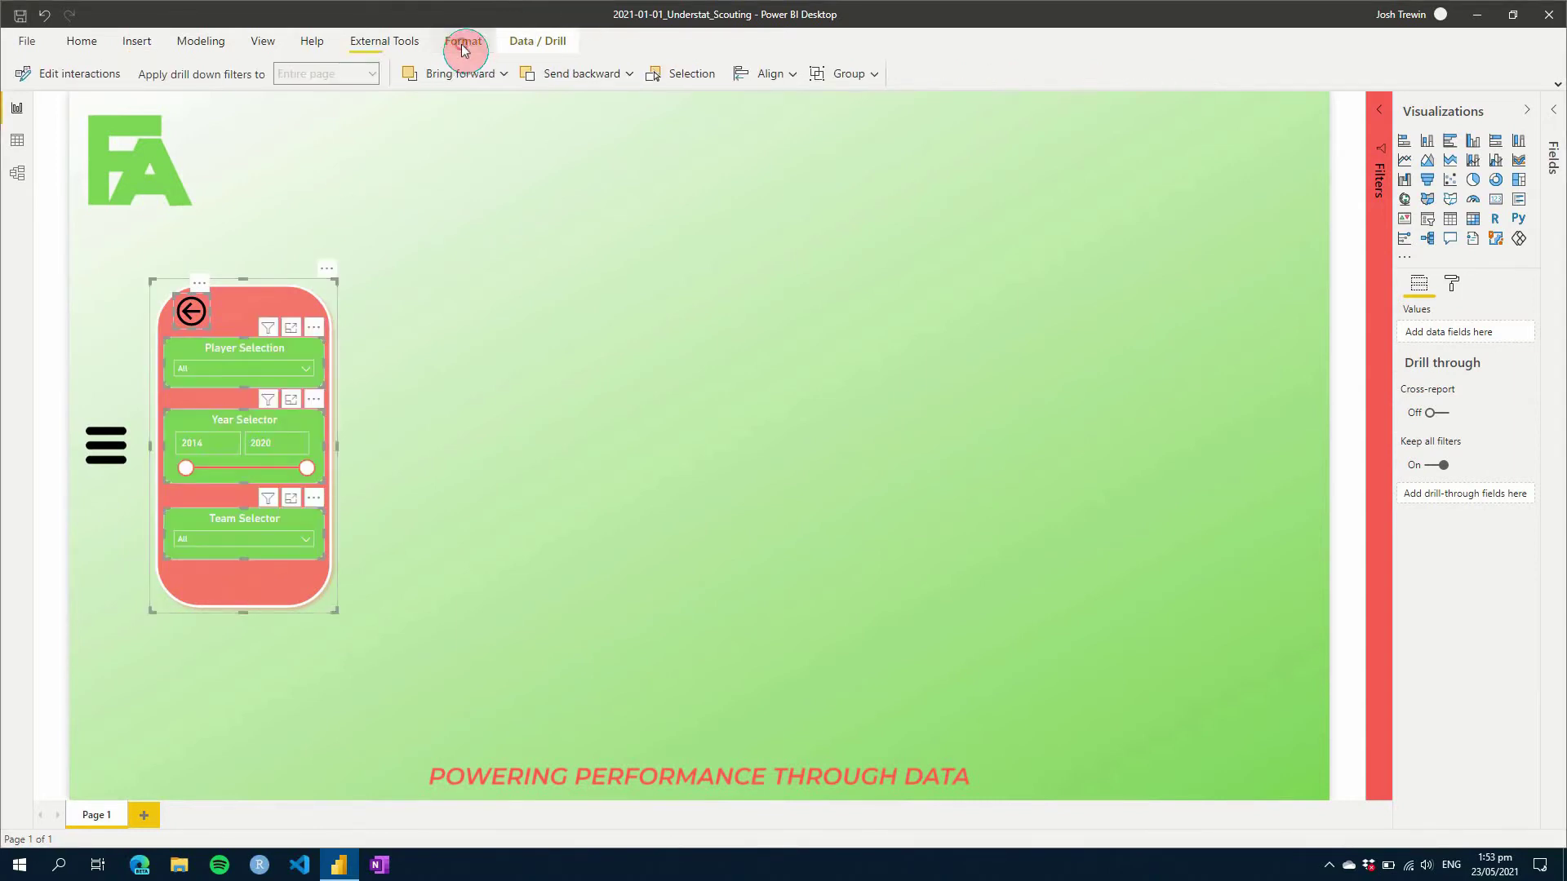
pyautogui.click(843, 72)
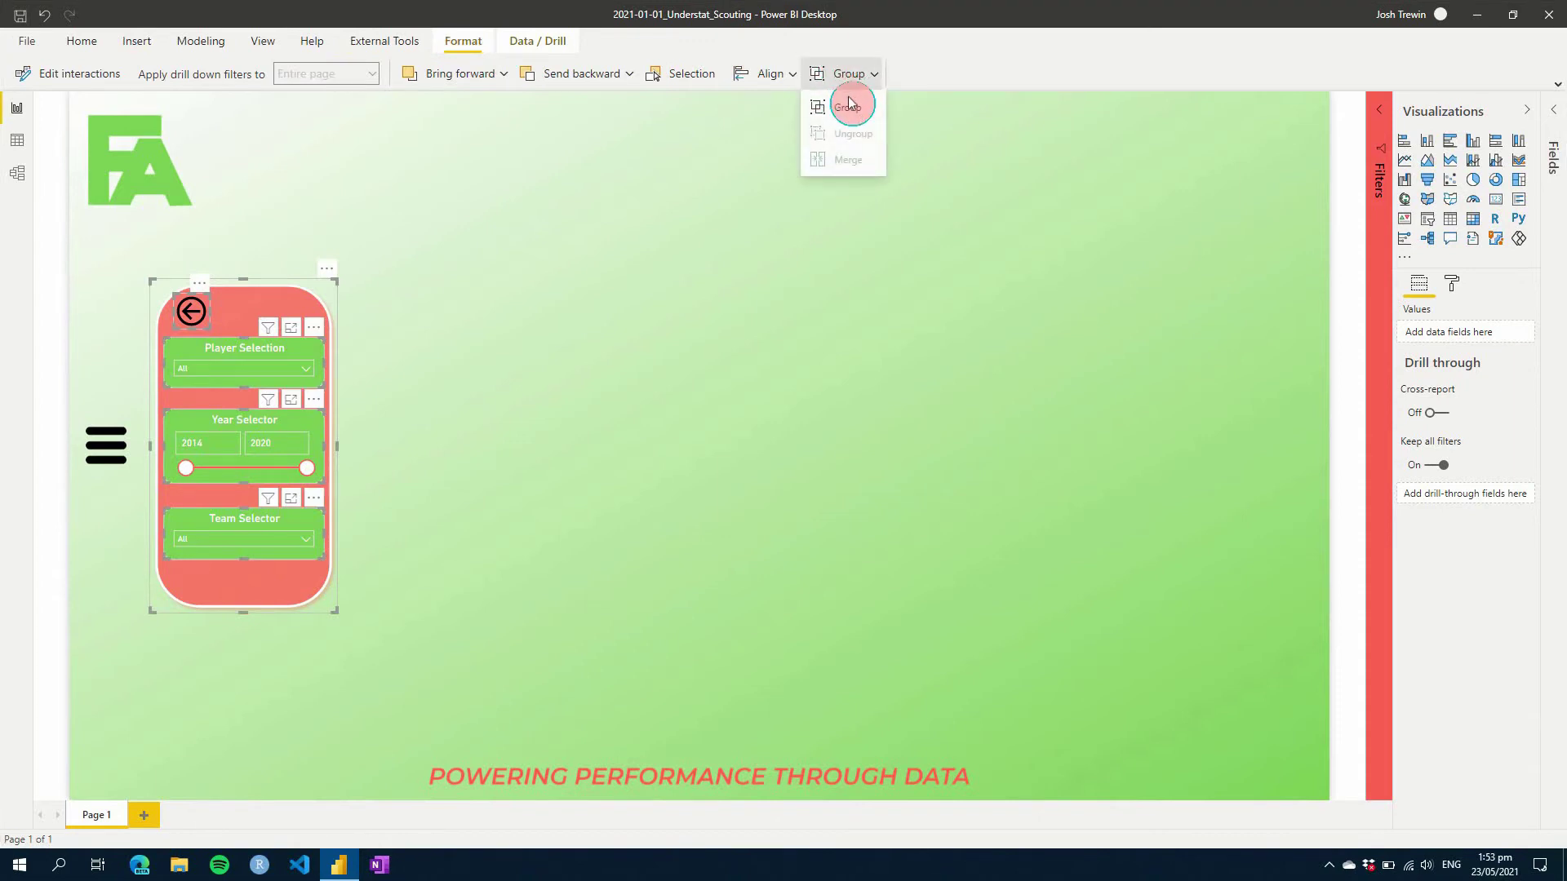
pyautogui.click(849, 104)
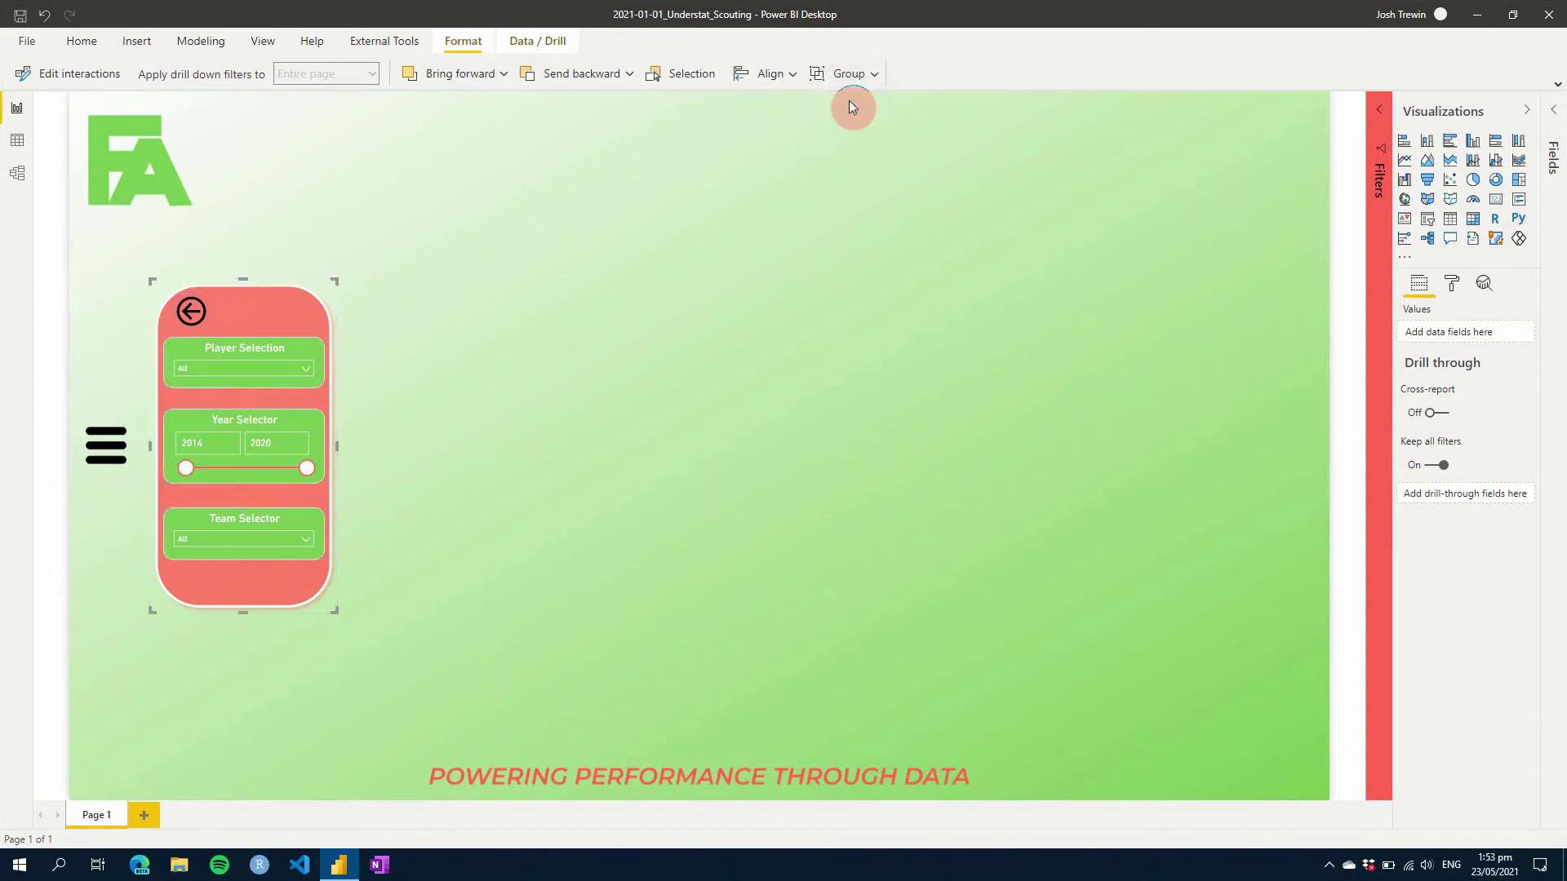
# Step: Rename the new group to "Slicer Pane" in the layer order
pyautogui.click(663, 82)
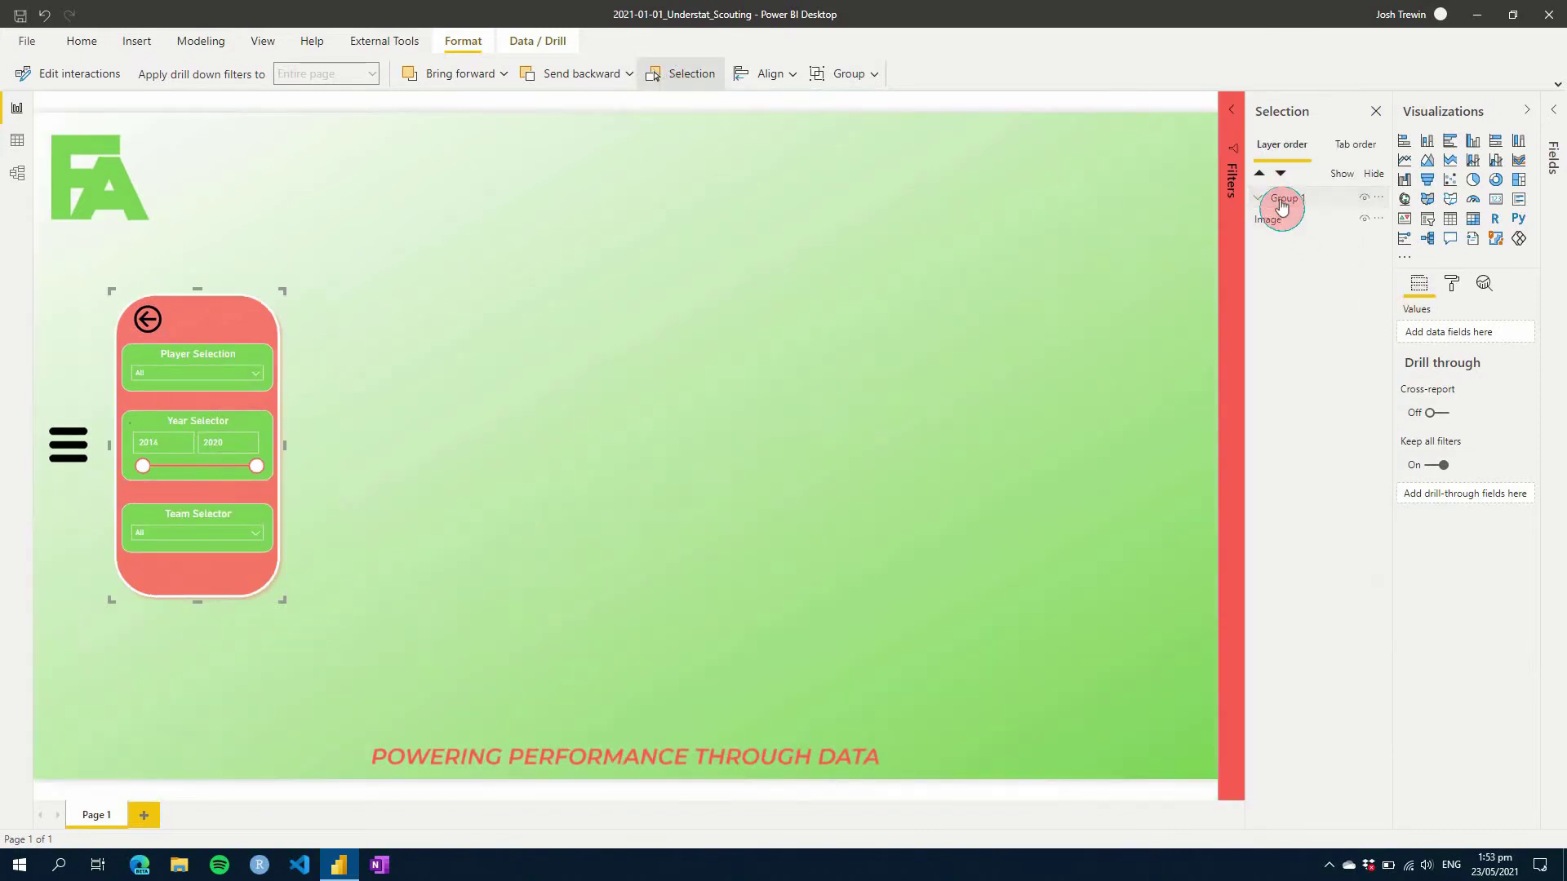
pyautogui.doubleClick(1282, 201)
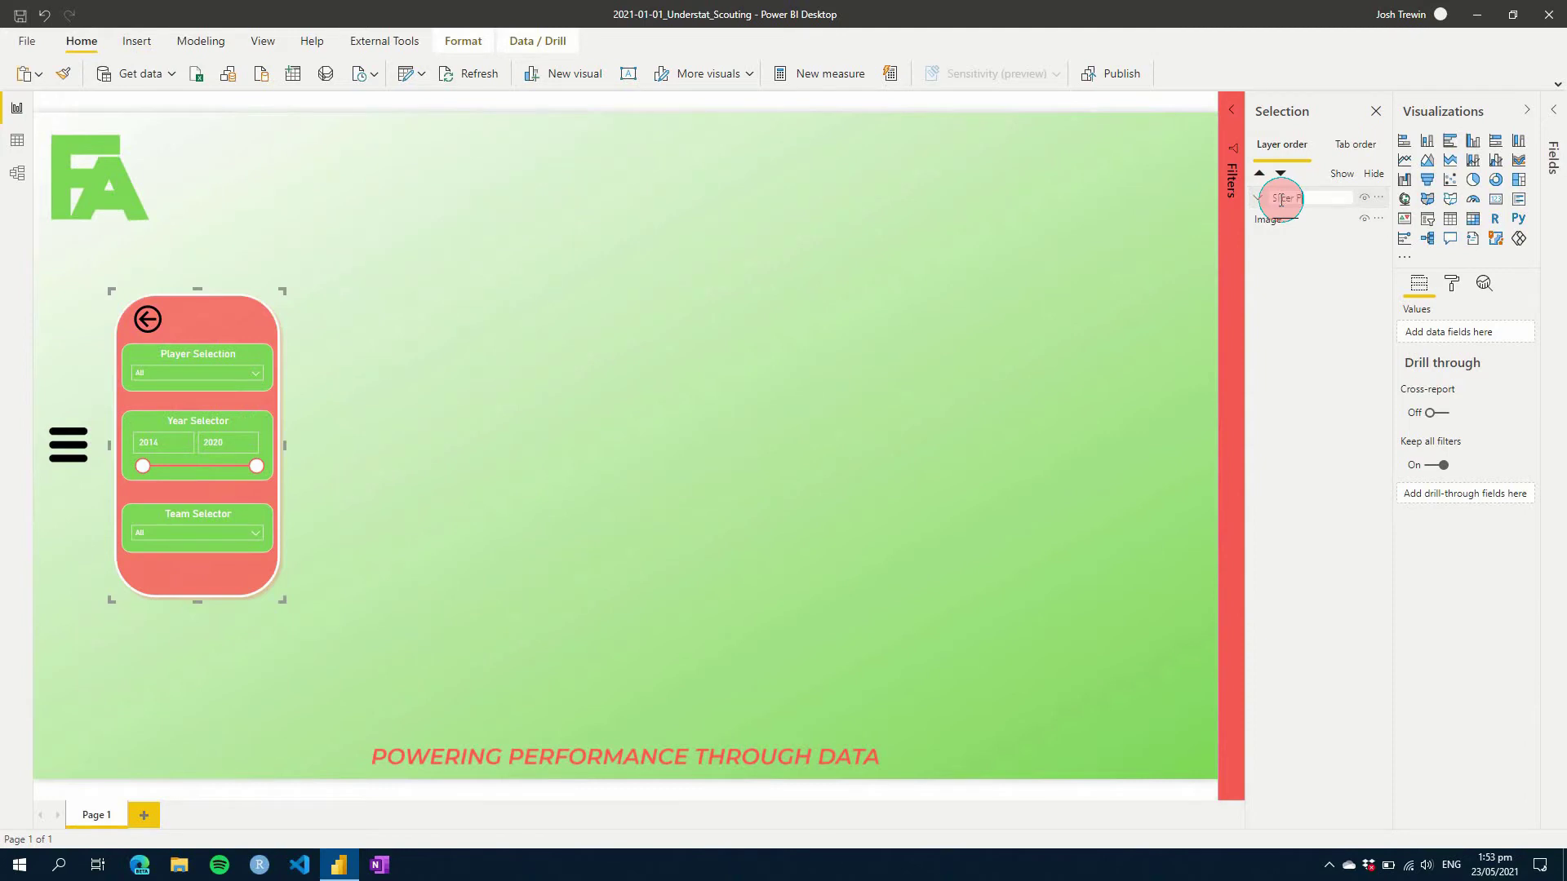
pyautogui.press('Return')
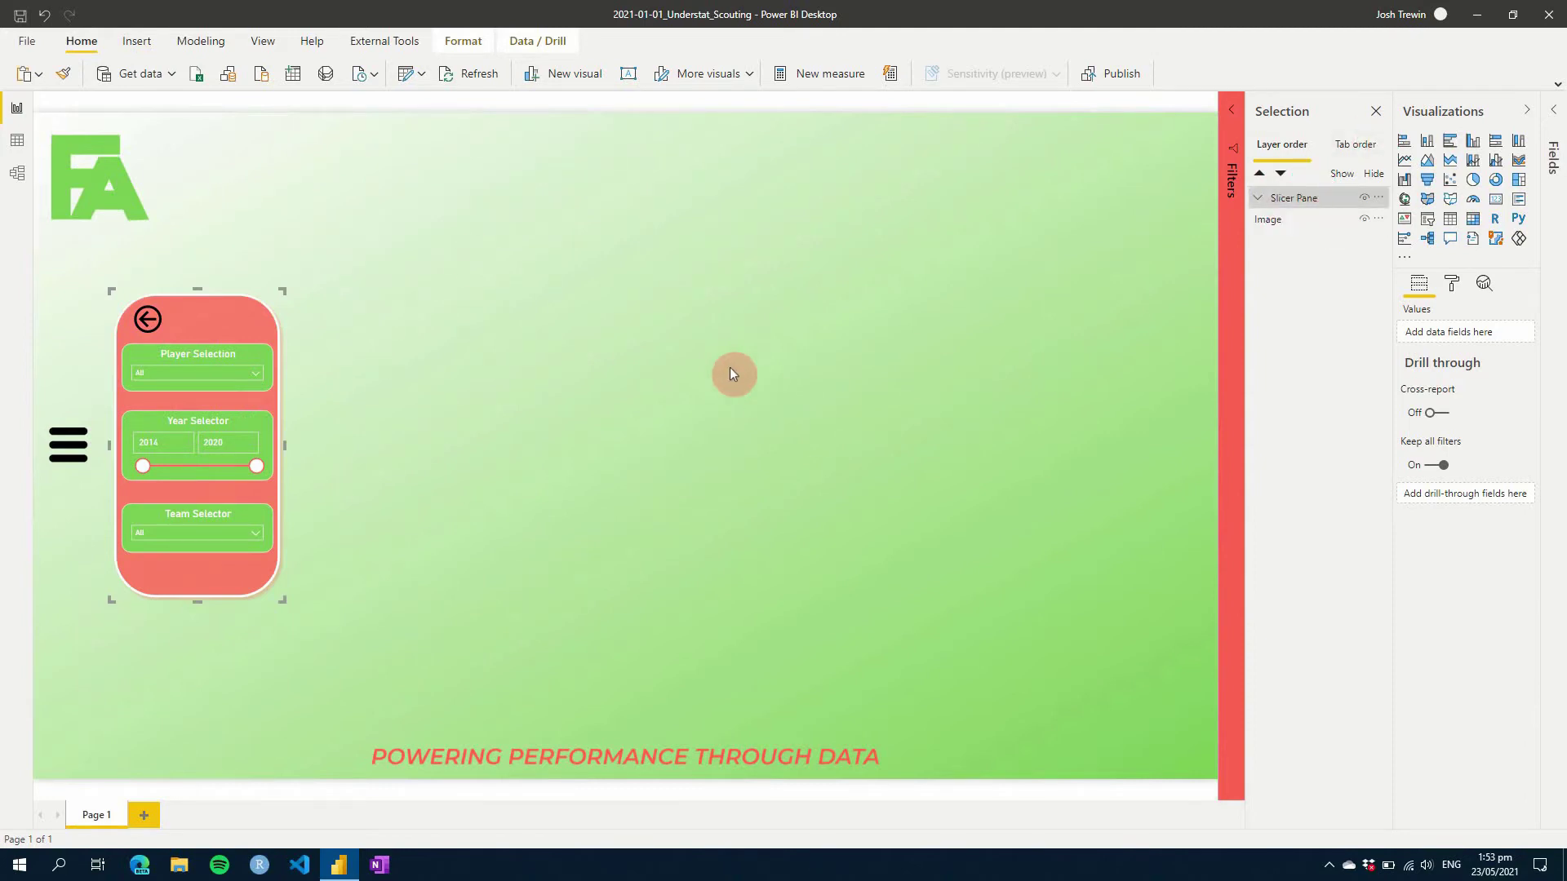
# Step: Insert a blank button and place it just above the slicer panel's upper-left corner
pyautogui.click(140, 42)
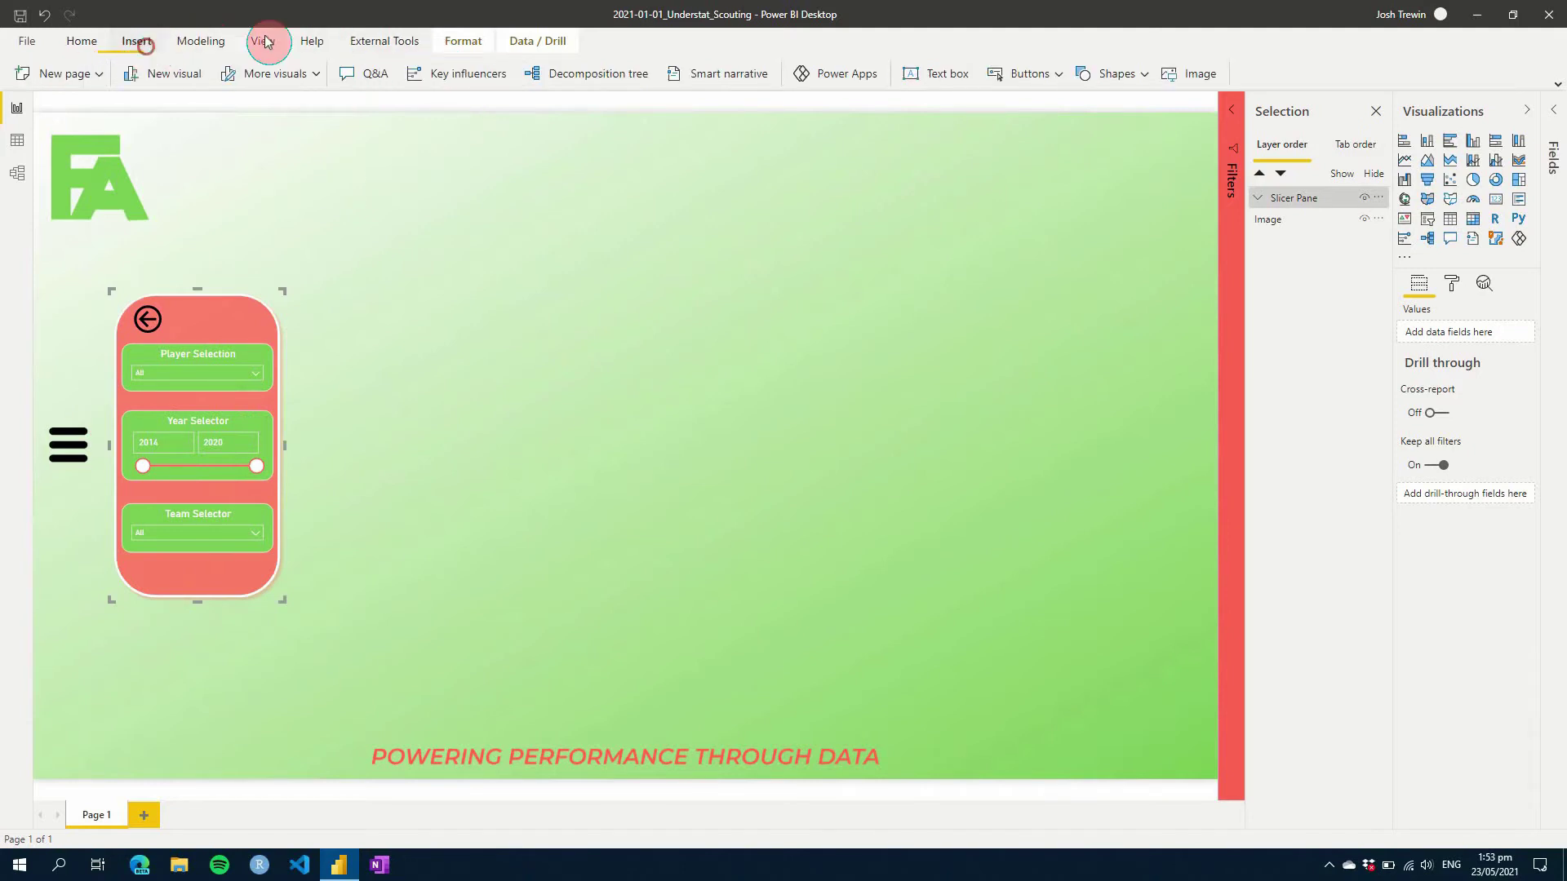
pyautogui.click(1036, 74)
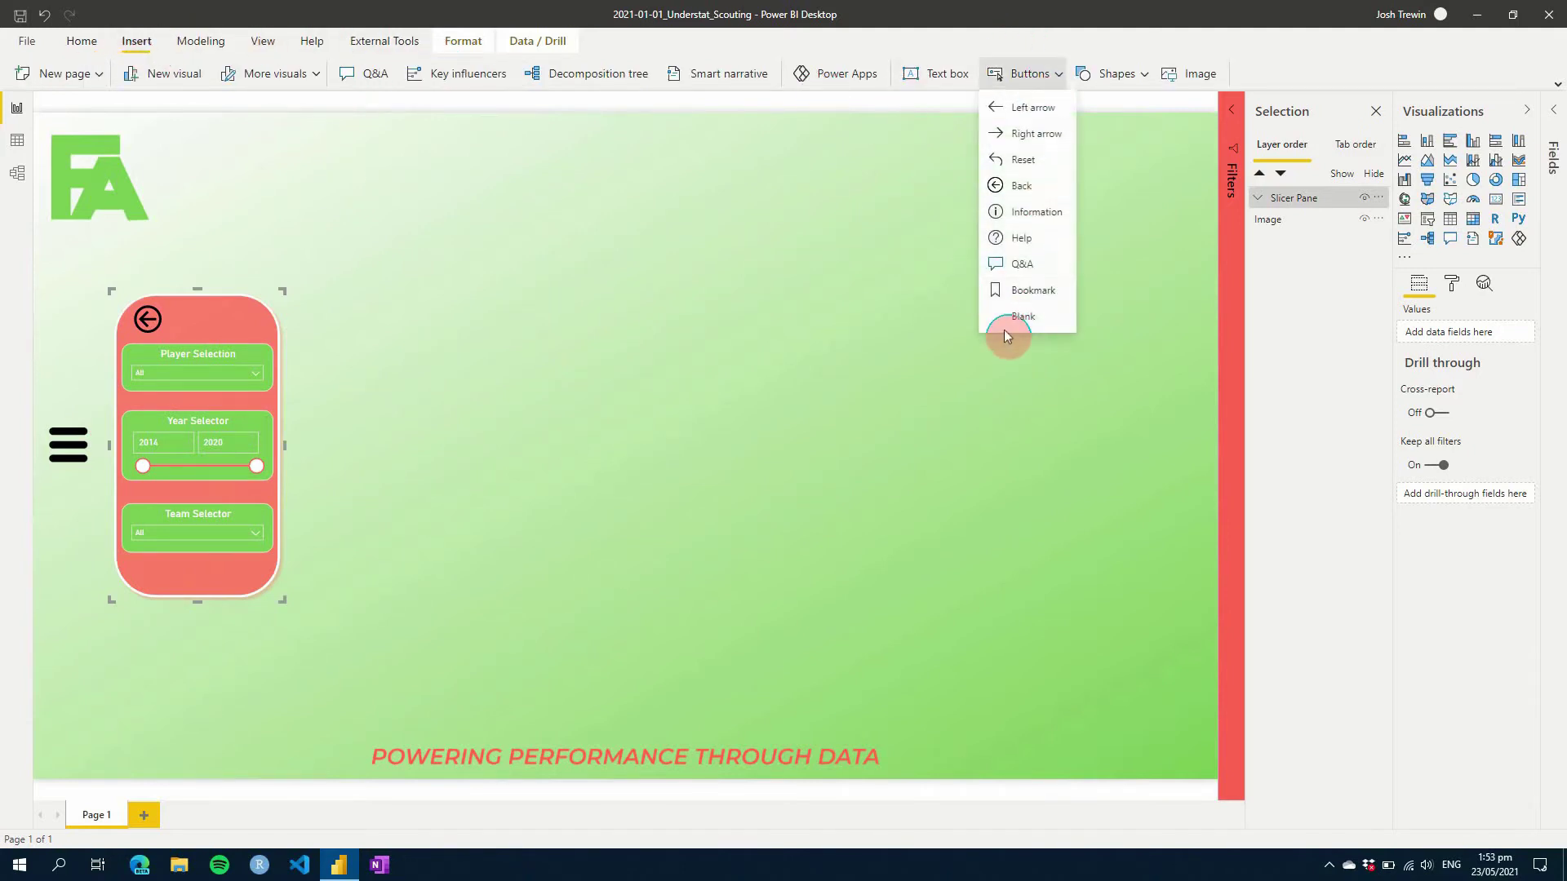
pyautogui.click(1010, 317)
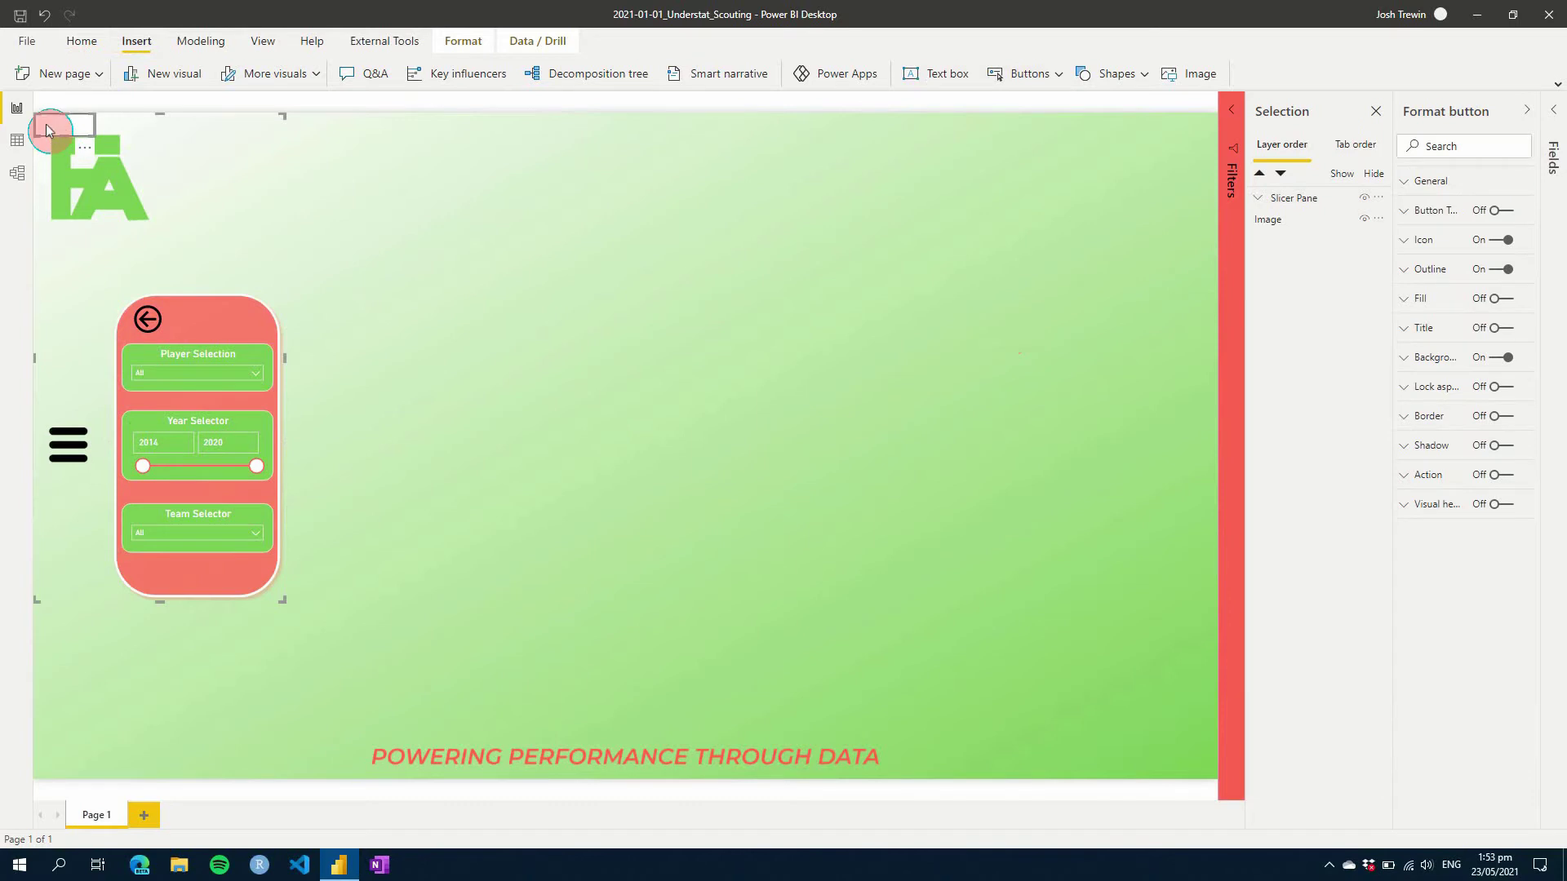
pyautogui.moveTo(46, 130); pyautogui.dragTo(82, 290)
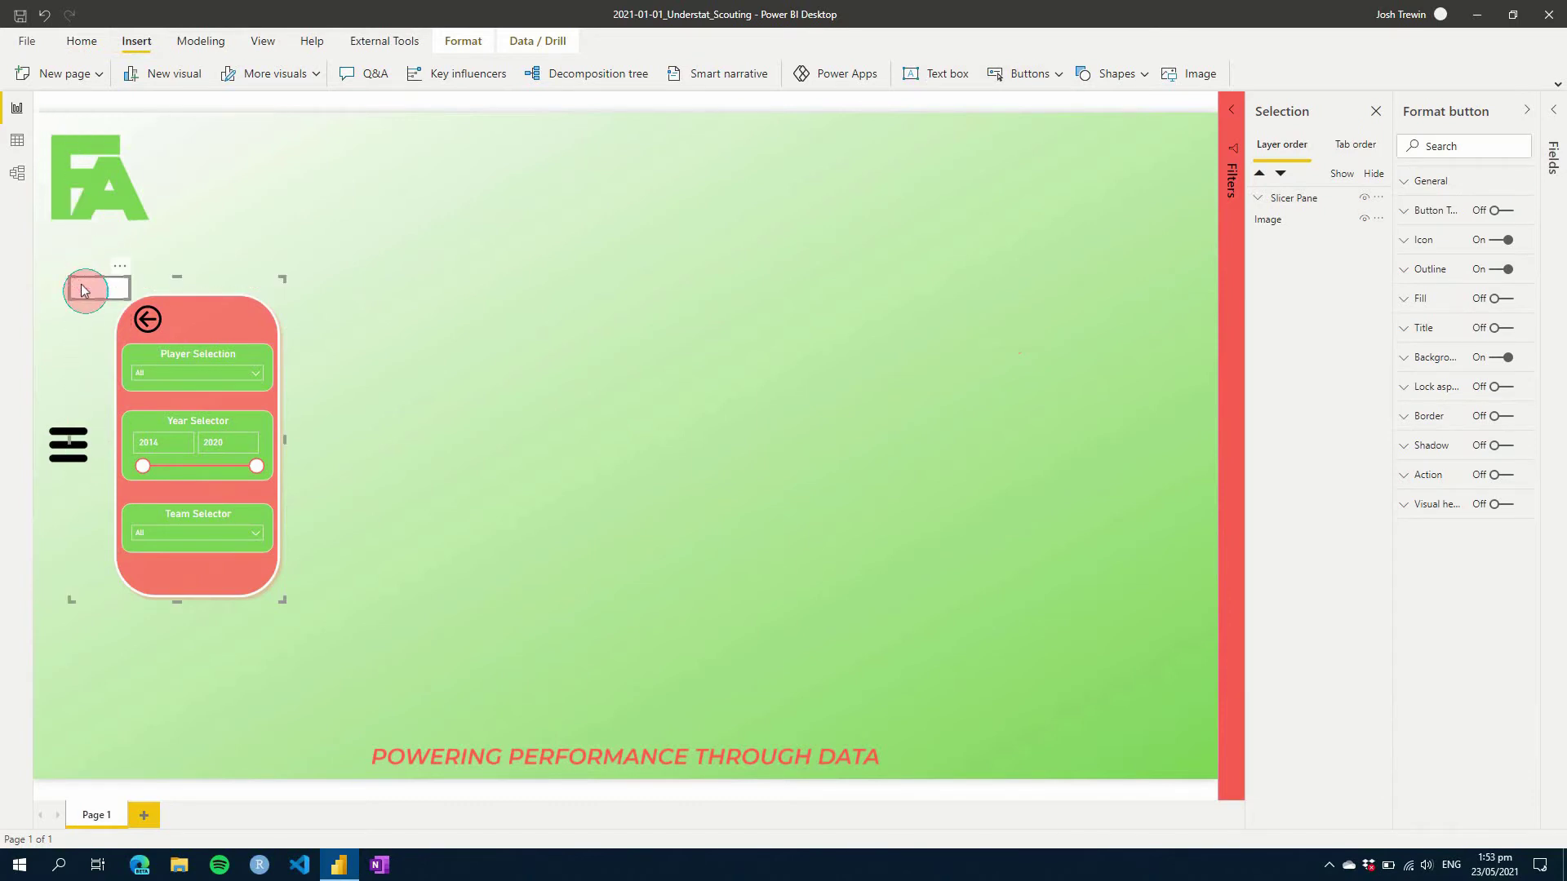
# Step: Ungroup the Slicer Pane so that the new blank button and the slicers become separate objects
pyautogui.click(81, 289)
pyautogui.rightClick(81, 289)
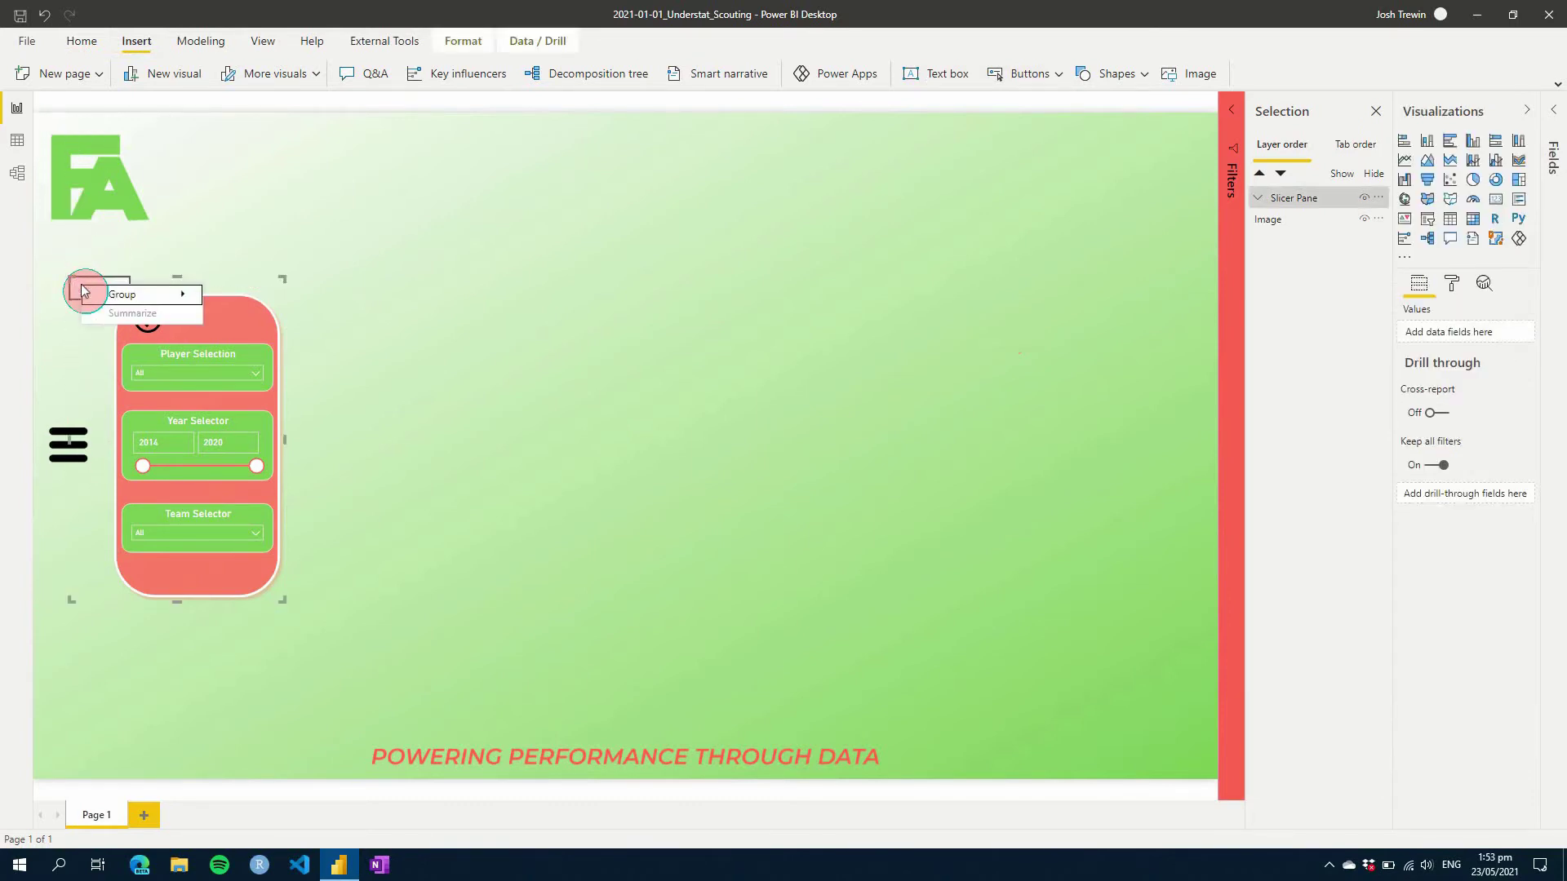
pyautogui.click(1258, 199)
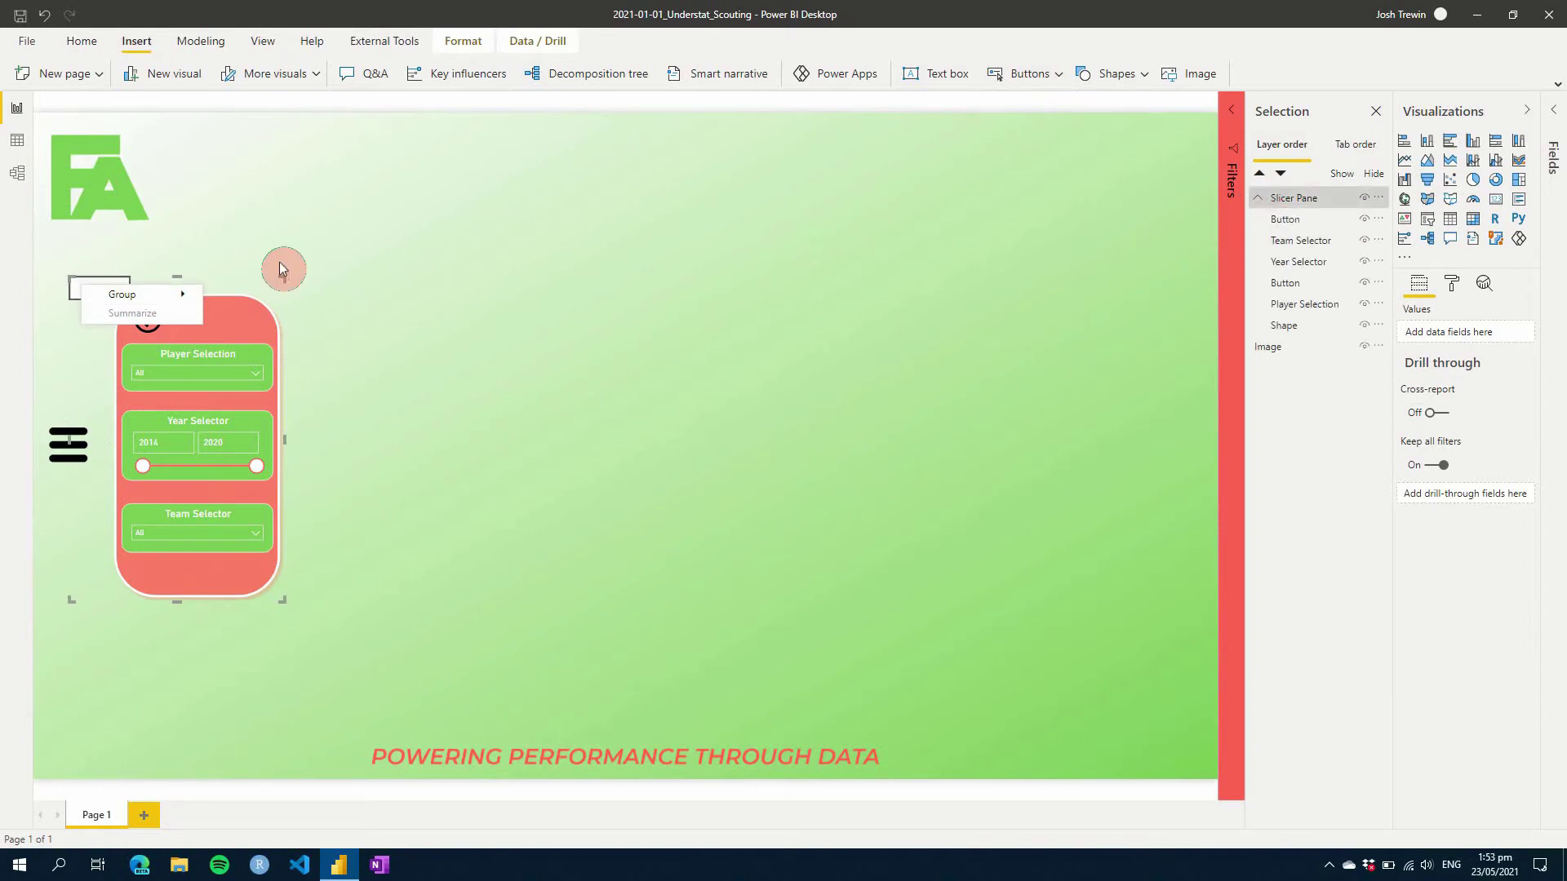
pyautogui.click(179, 296)
pyautogui.click(229, 316)
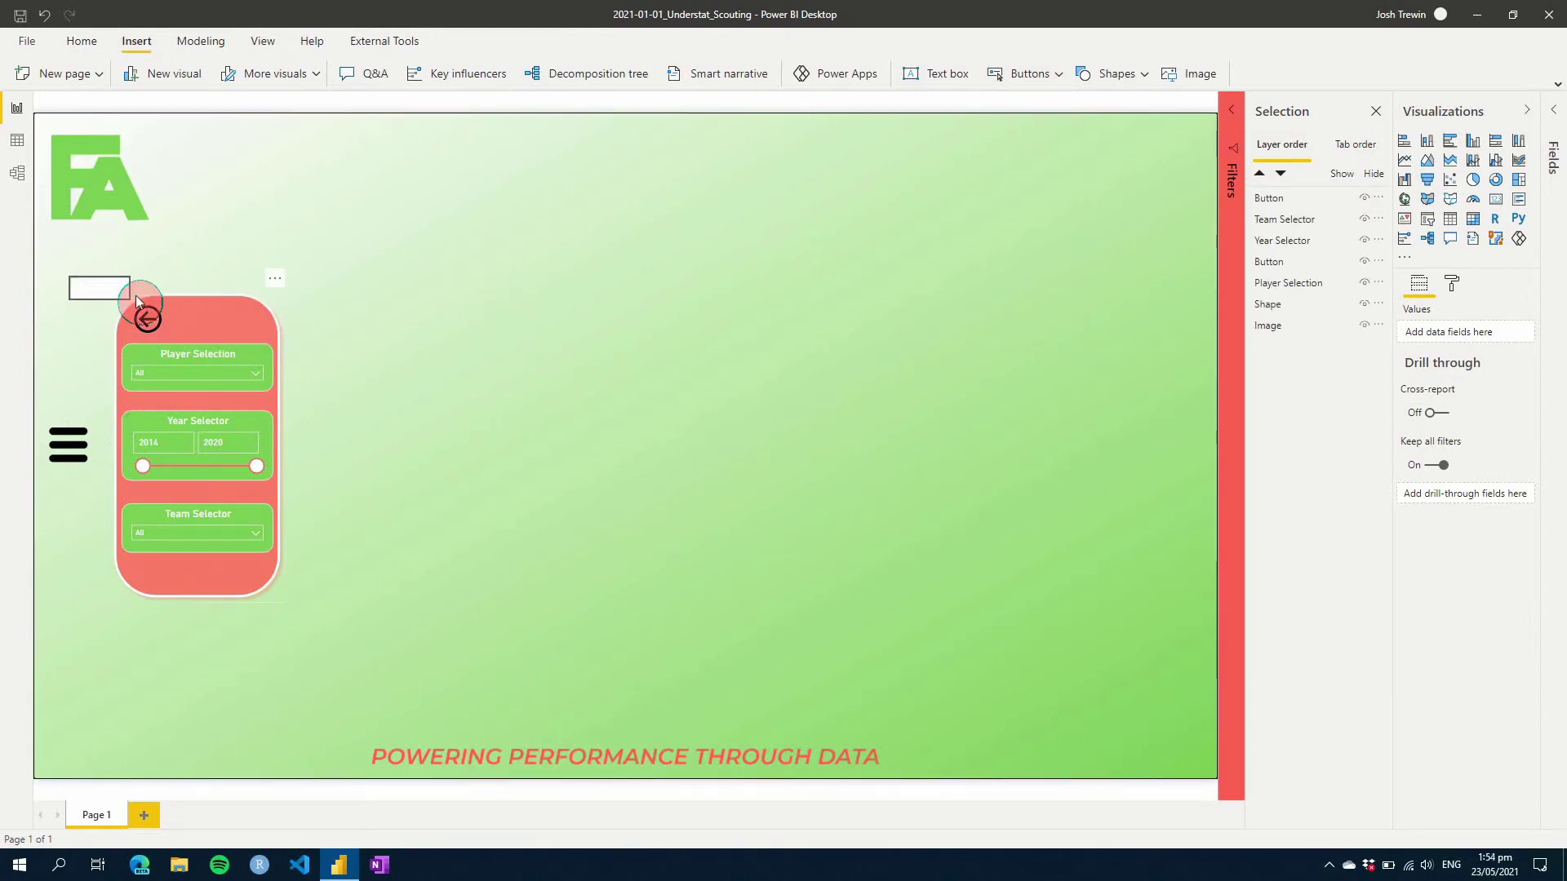
pyautogui.click(148, 320)
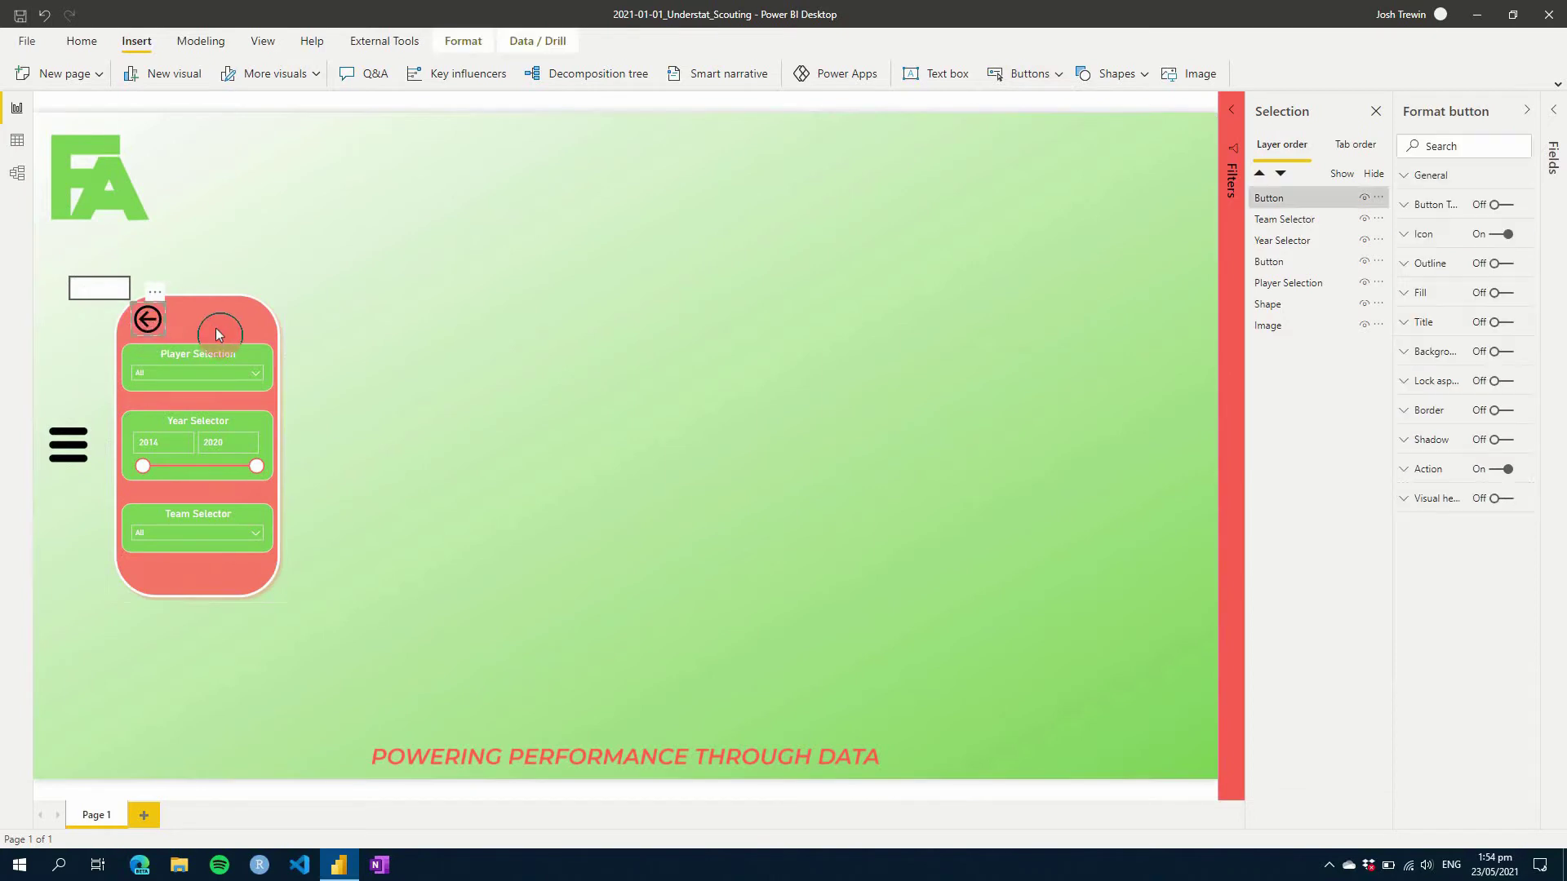
pyautogui.keyDown('ctrl'); pyautogui.click(188, 361); pyautogui.keyUp('ctrl')
pyautogui.keyDown('ctrl'); pyautogui.click(197, 421); pyautogui.keyUp('ctrl')
pyautogui.keyDown('ctrl'); pyautogui.click(210, 512); pyautogui.keyUp('ctrl')
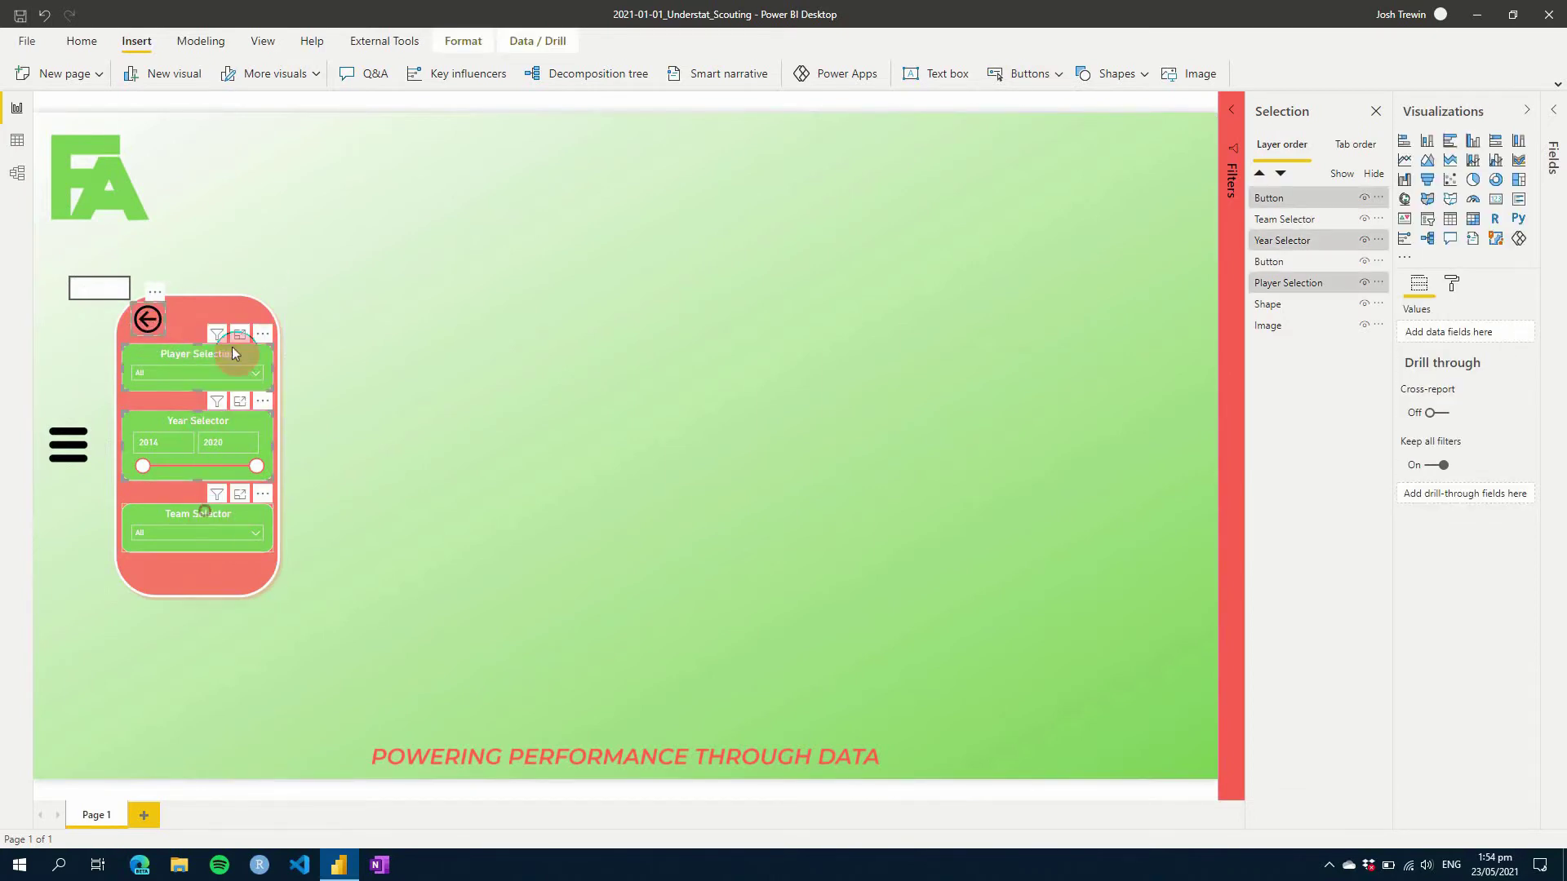
pyautogui.keyDown('ctrl'); pyautogui.click(198, 302); pyautogui.keyUp('ctrl')
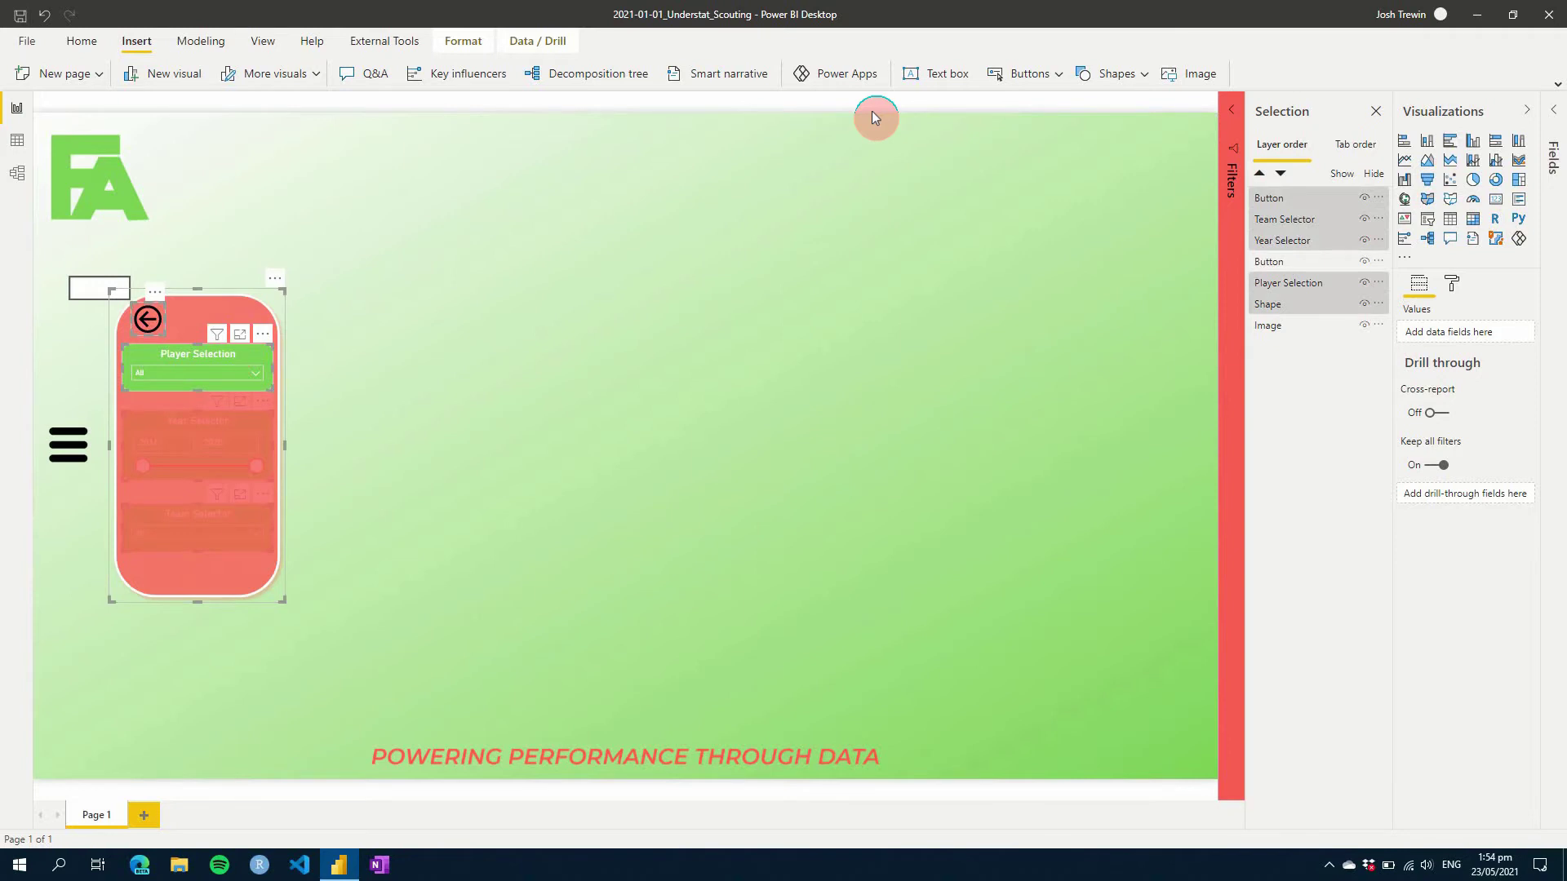
pyautogui.click(439, 42)
pyautogui.click(840, 73)
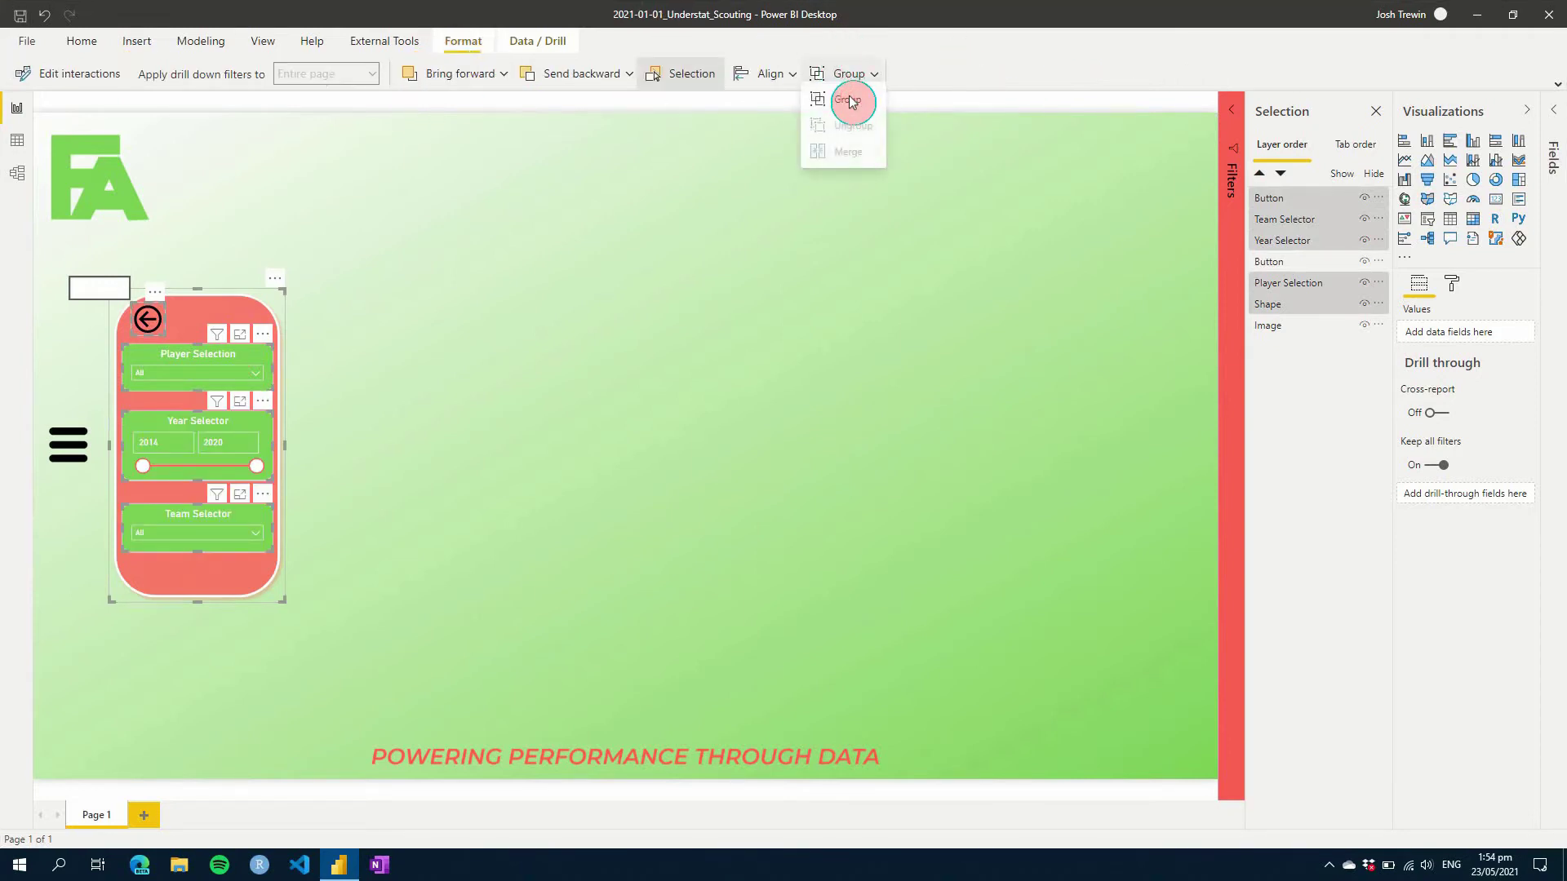
pyautogui.click(648, 513)
# Step: Move the blank button over the hamburger icon and resize it to cover the icon
pyautogui.click(87, 294)
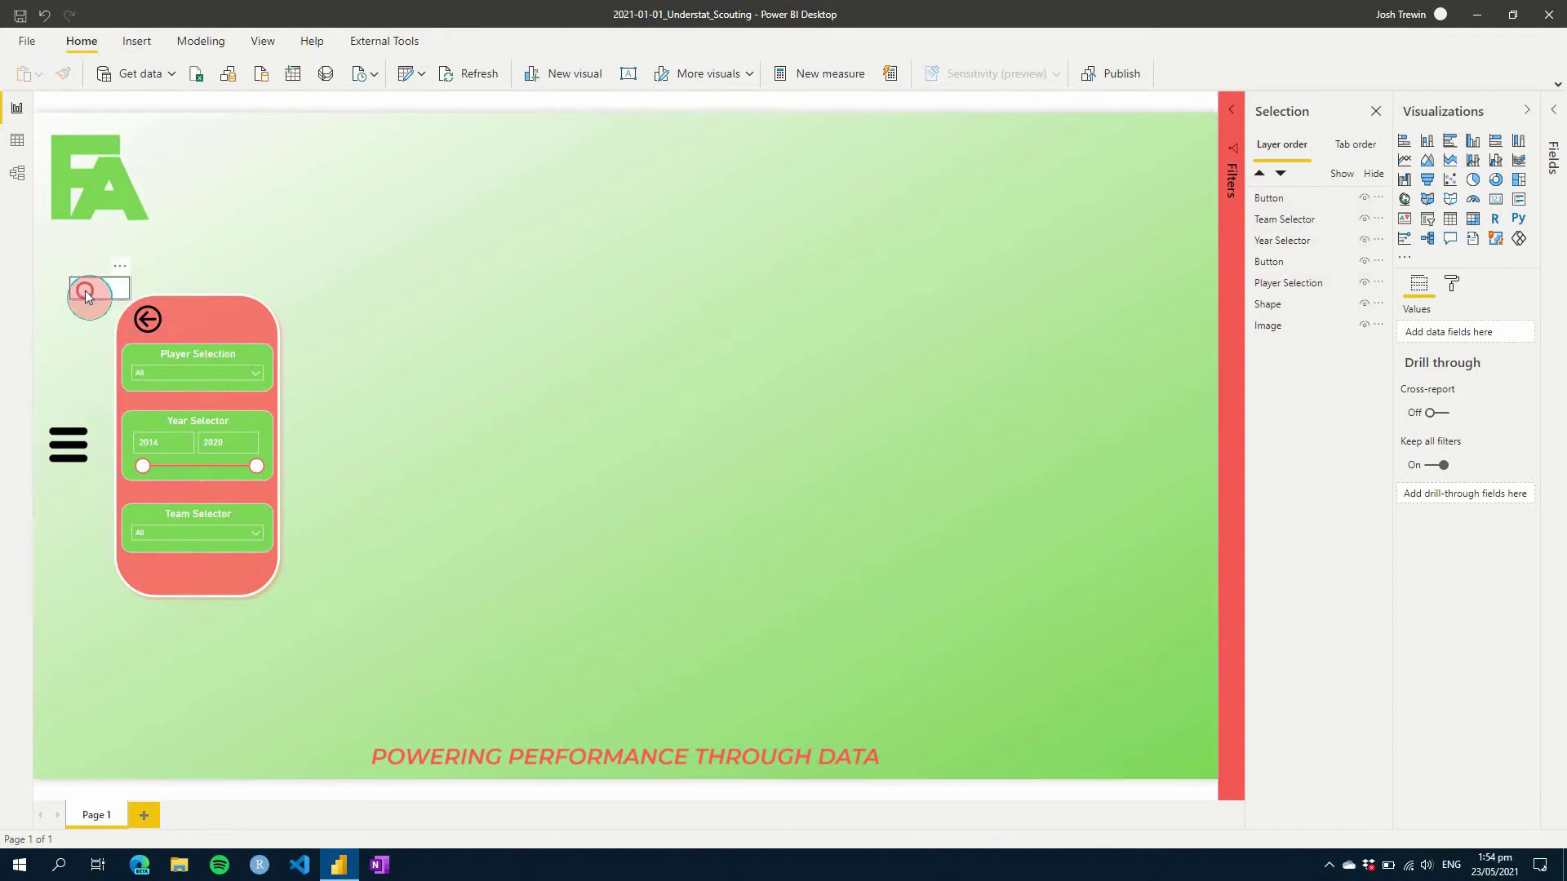
pyautogui.moveTo(87, 295); pyautogui.dragTo(61, 439)
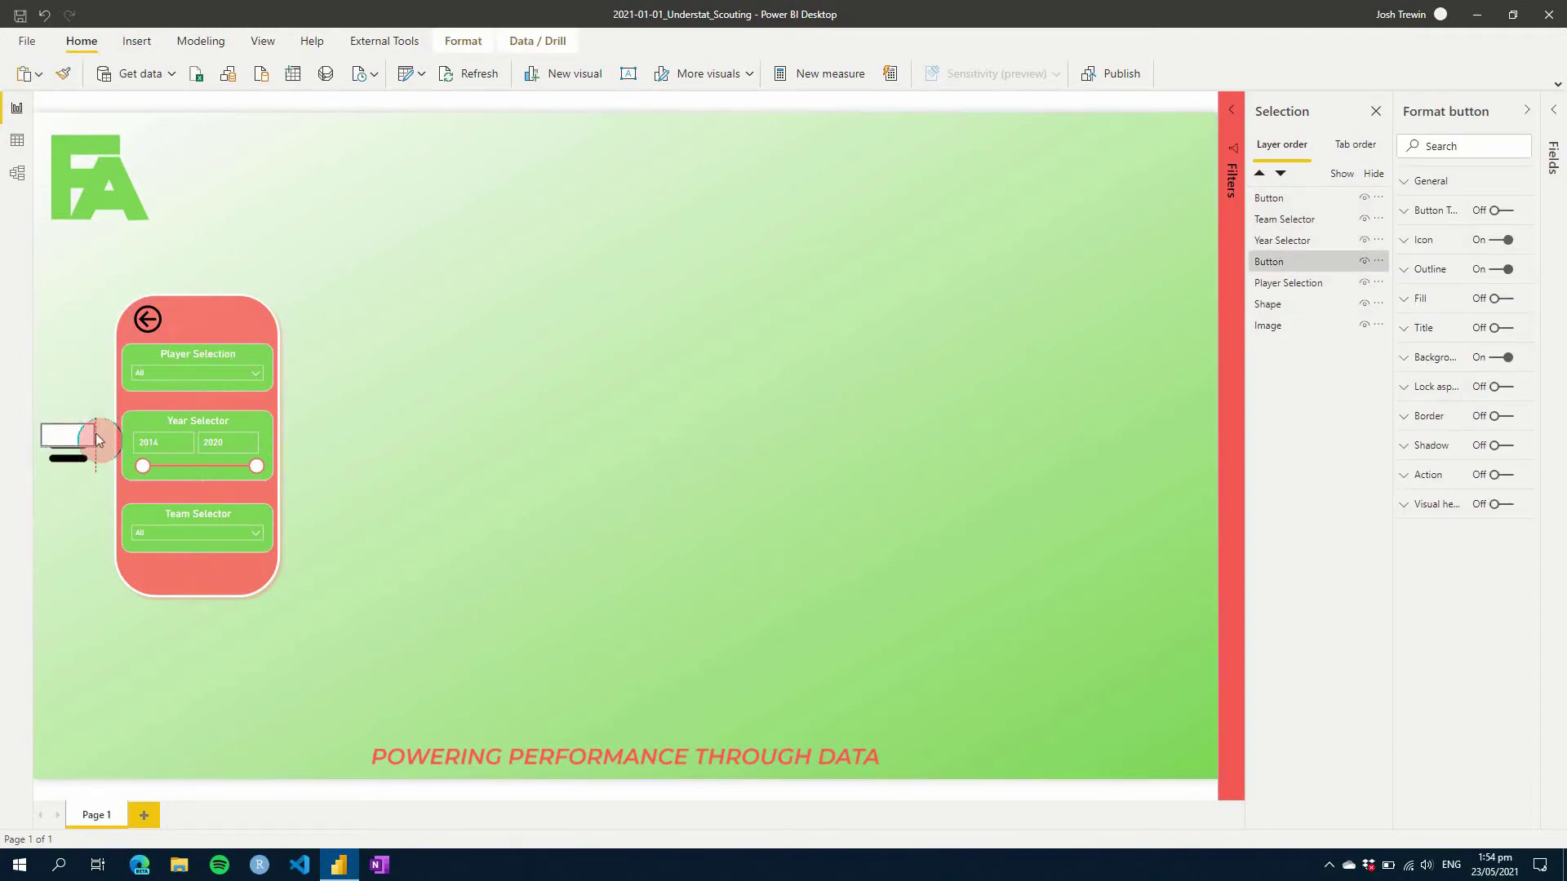
pyautogui.click(67, 444)
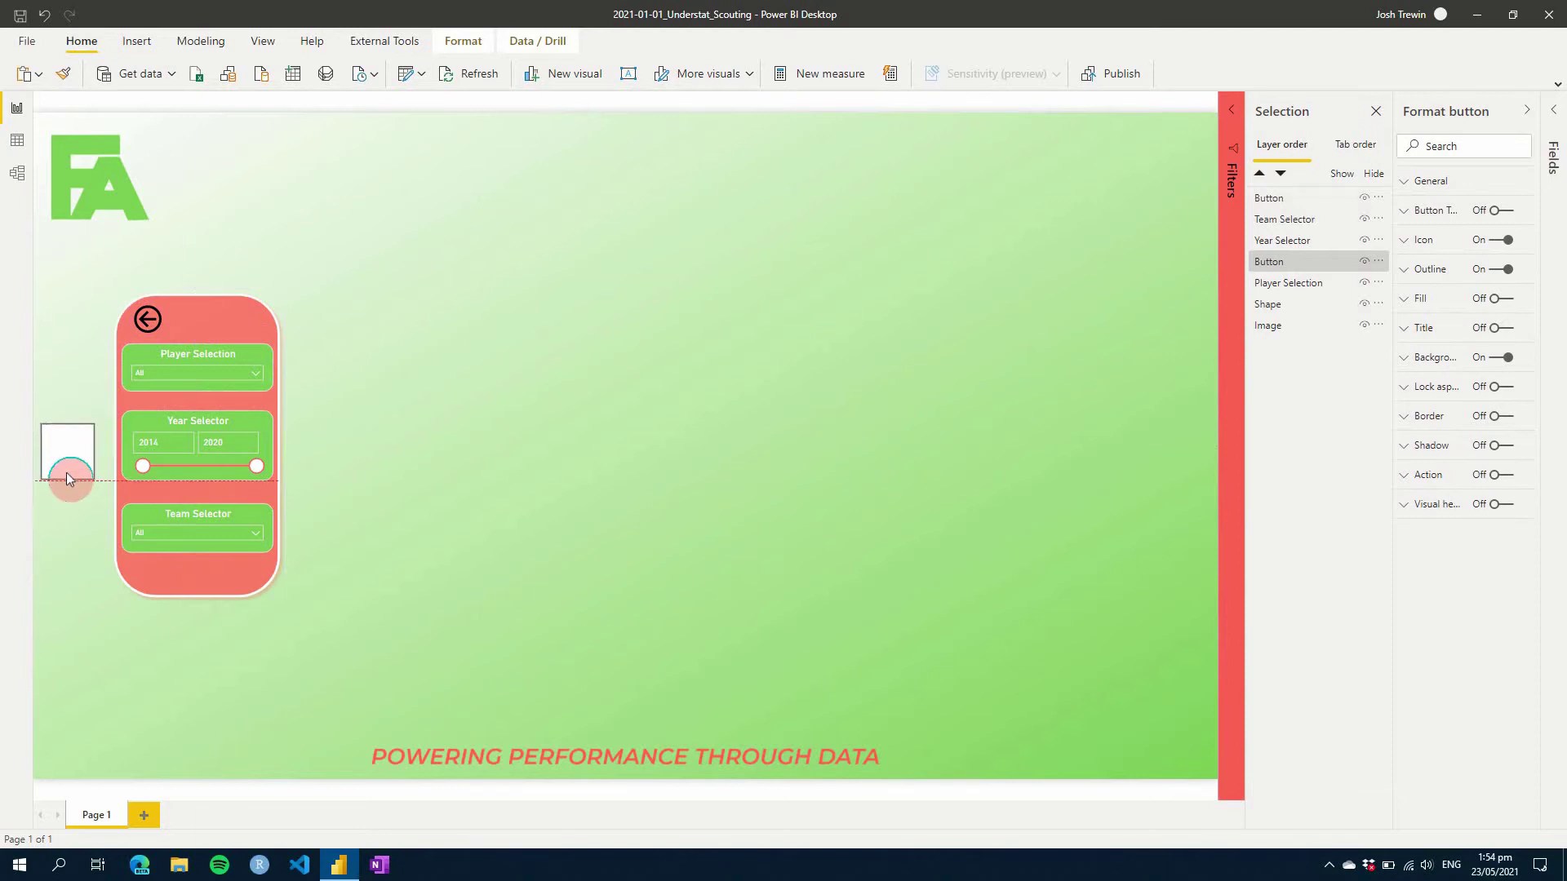
pyautogui.moveTo(67, 477); pyautogui.dragTo(66, 466)
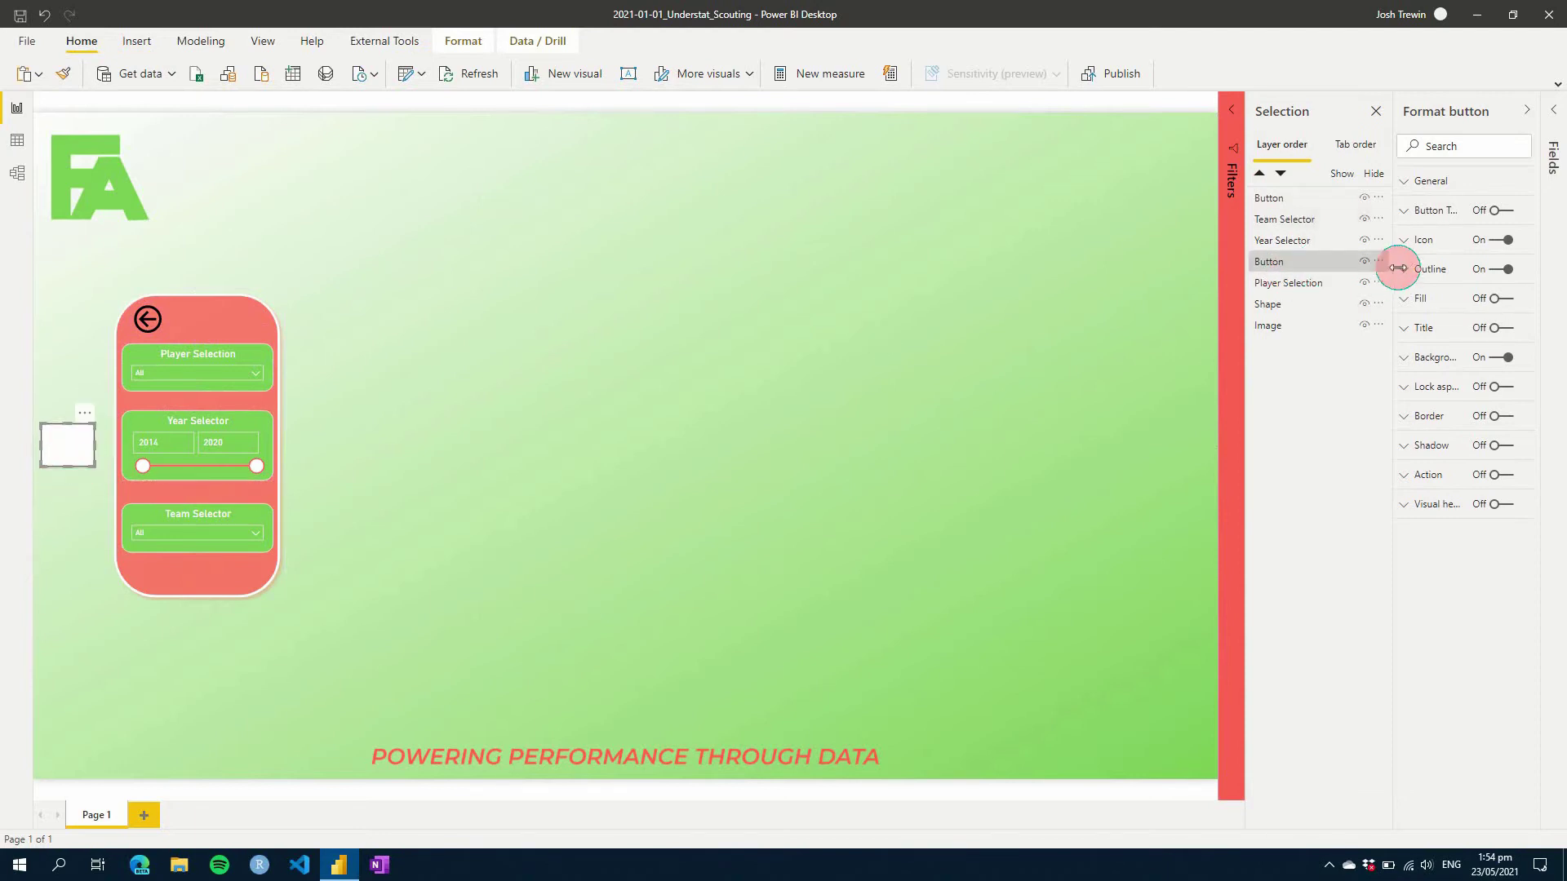
# Step: Turn off the blank button's outline and background, and enable its fill with 100% transparency in the default state
pyautogui.click(1500, 272)
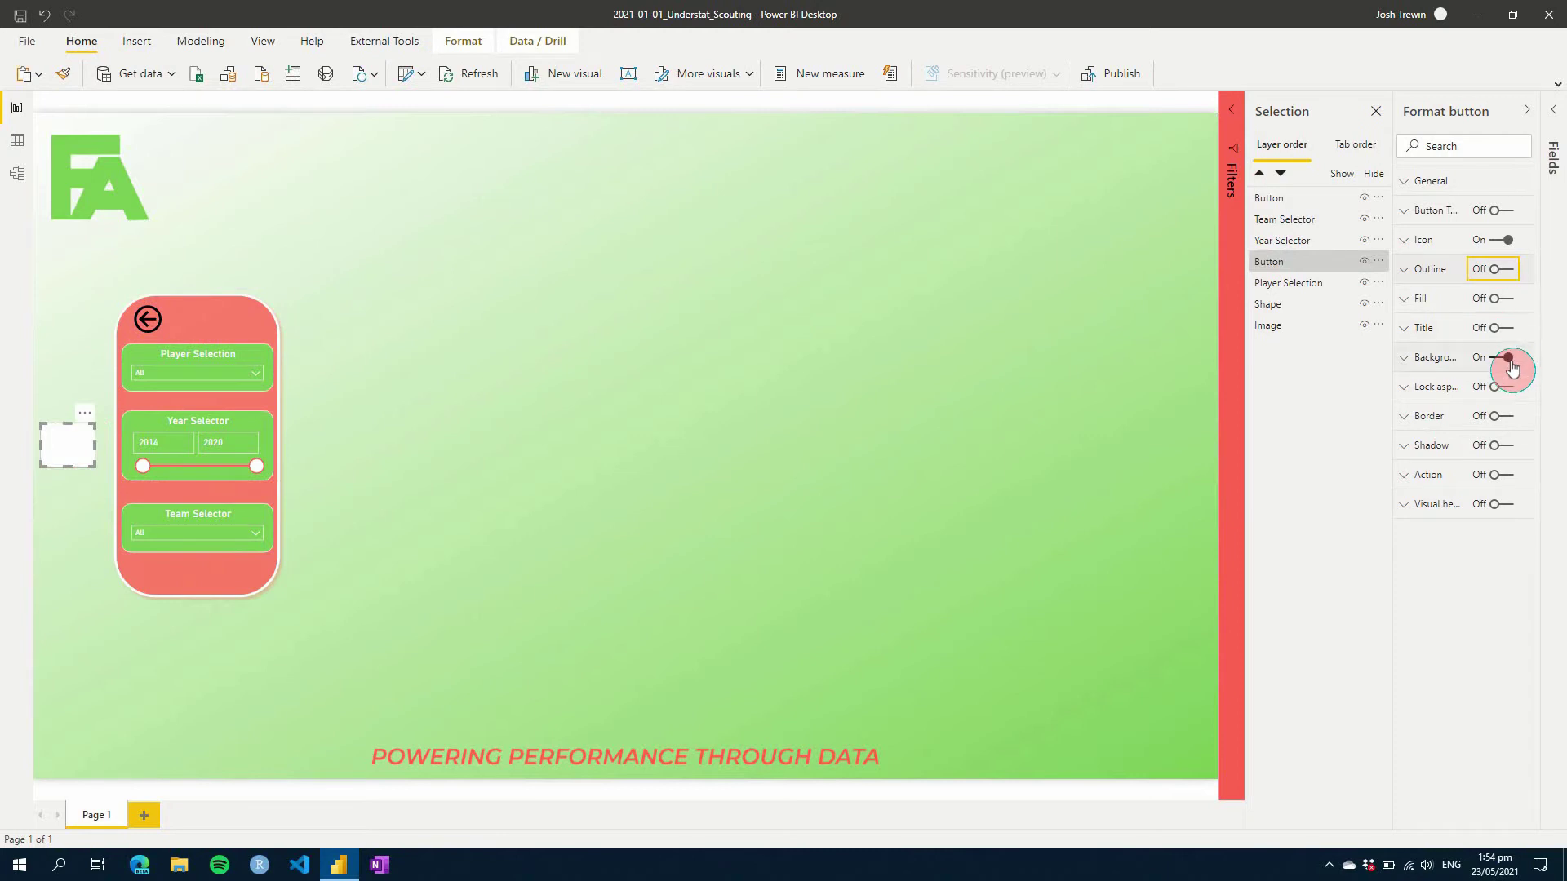
pyautogui.click(1510, 359)
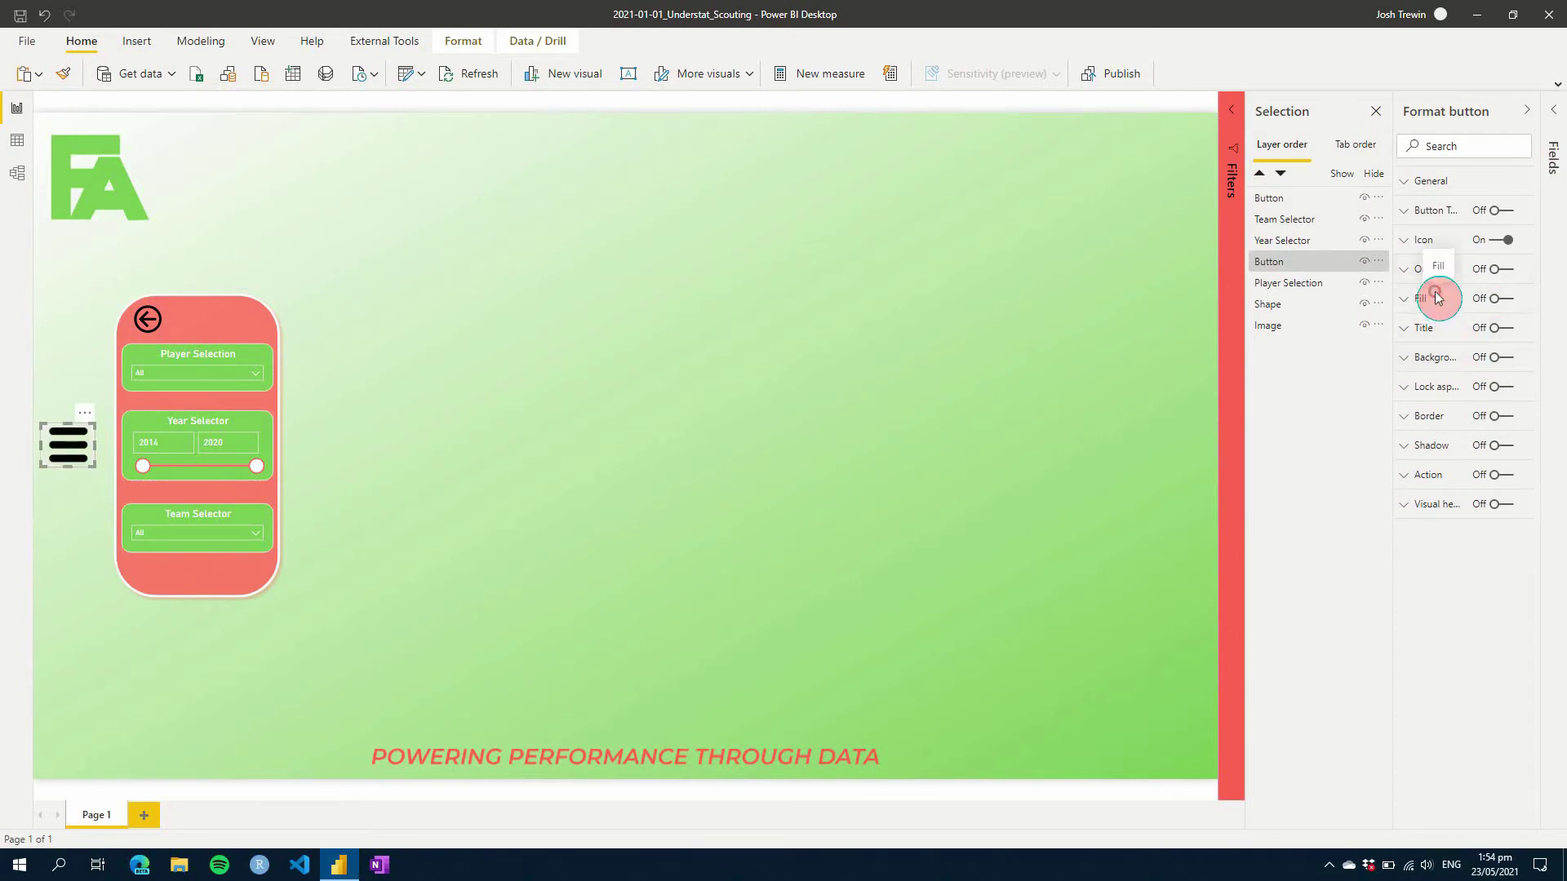
pyautogui.click(1429, 300)
pyautogui.click(1491, 302)
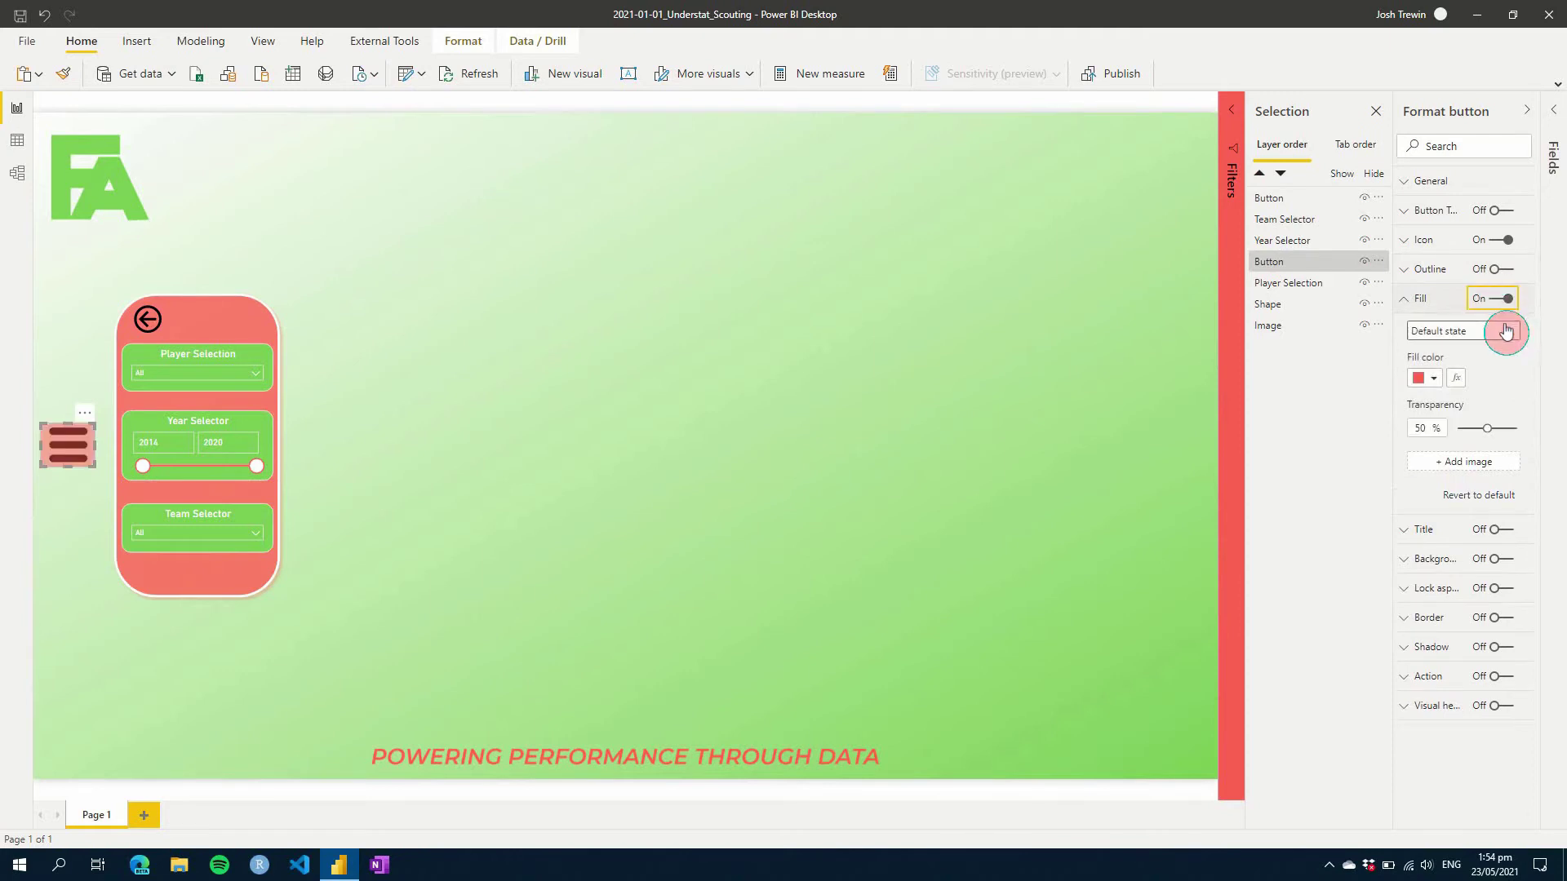
pyautogui.moveTo(1487, 430); pyautogui.dragTo(1529, 435)
# Step: Set the blank button's on-hover fill to white at 50% transparency and check the effect over the hamburger icon
pyautogui.click(1477, 331)
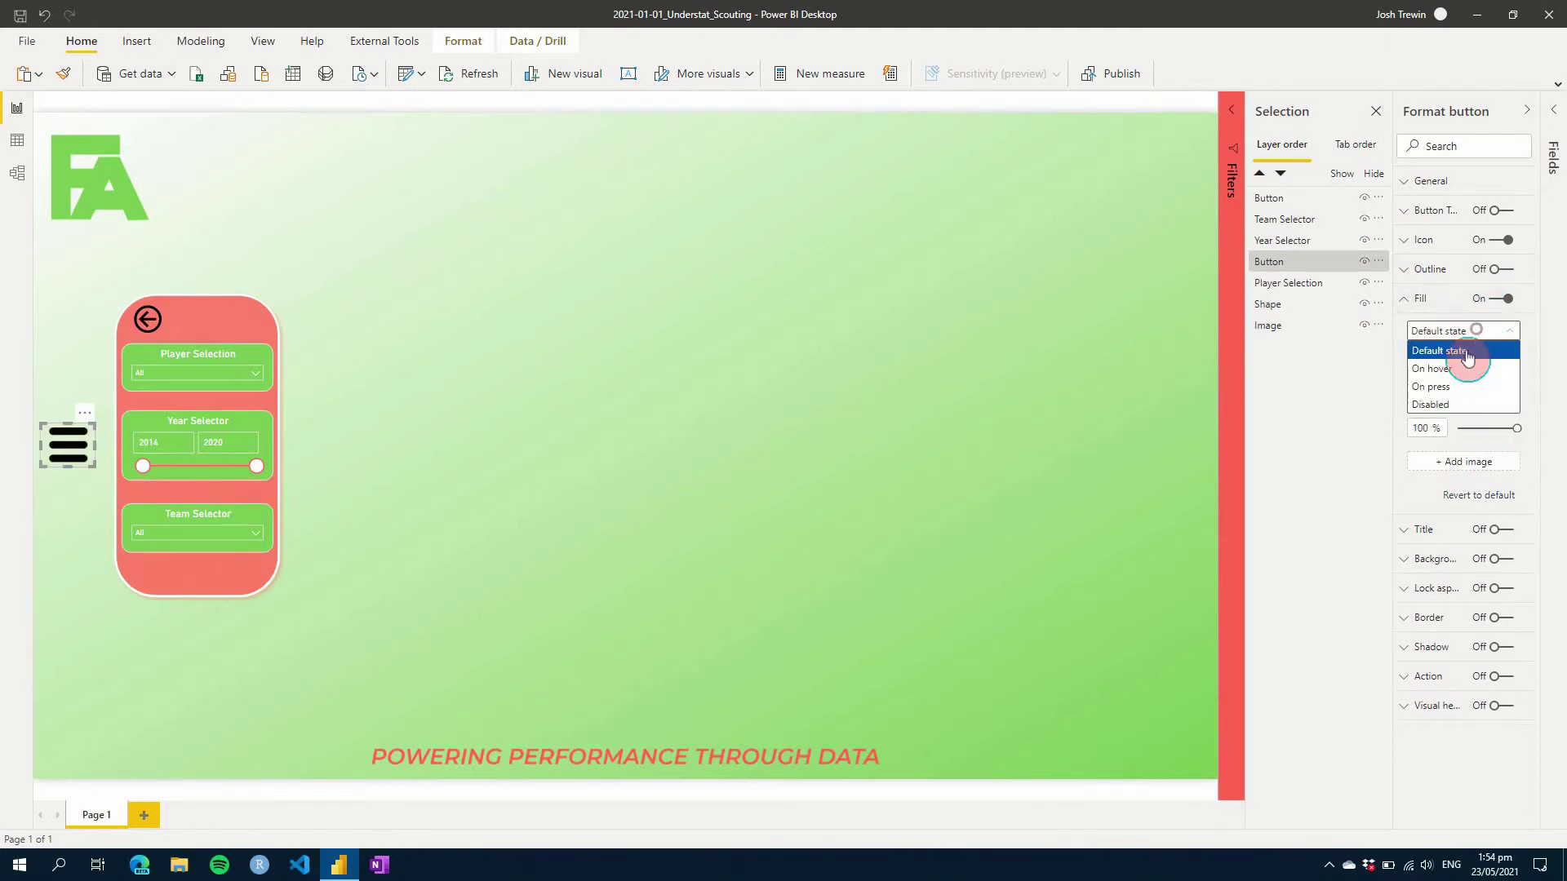
pyautogui.click(1461, 369)
pyautogui.click(1434, 380)
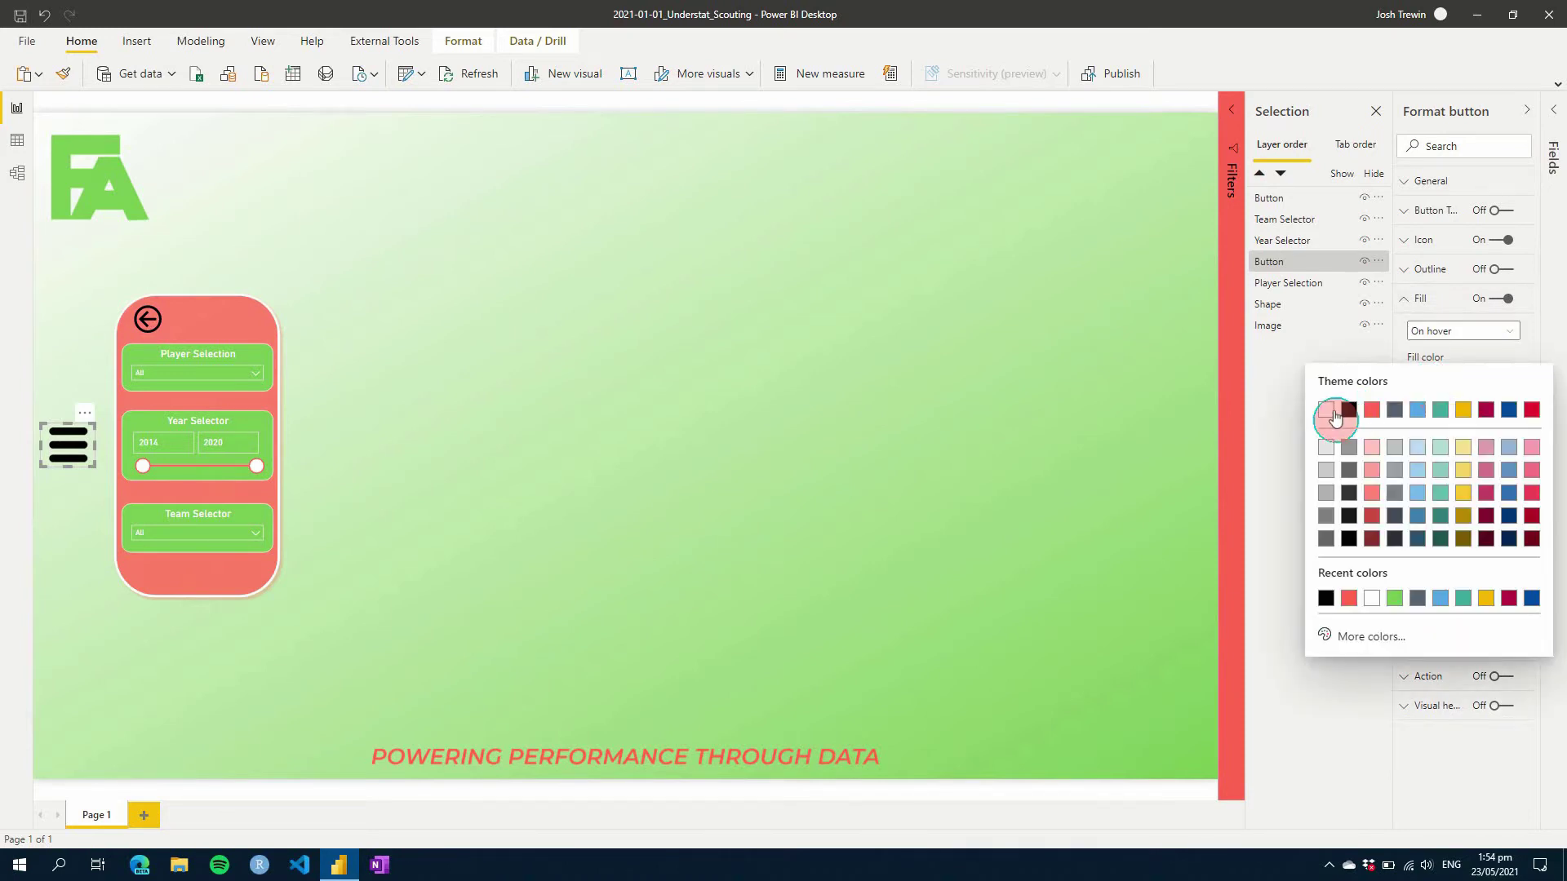
pyautogui.click(1329, 410)
pyautogui.moveTo(1424, 428); pyautogui.dragTo(1355, 445)
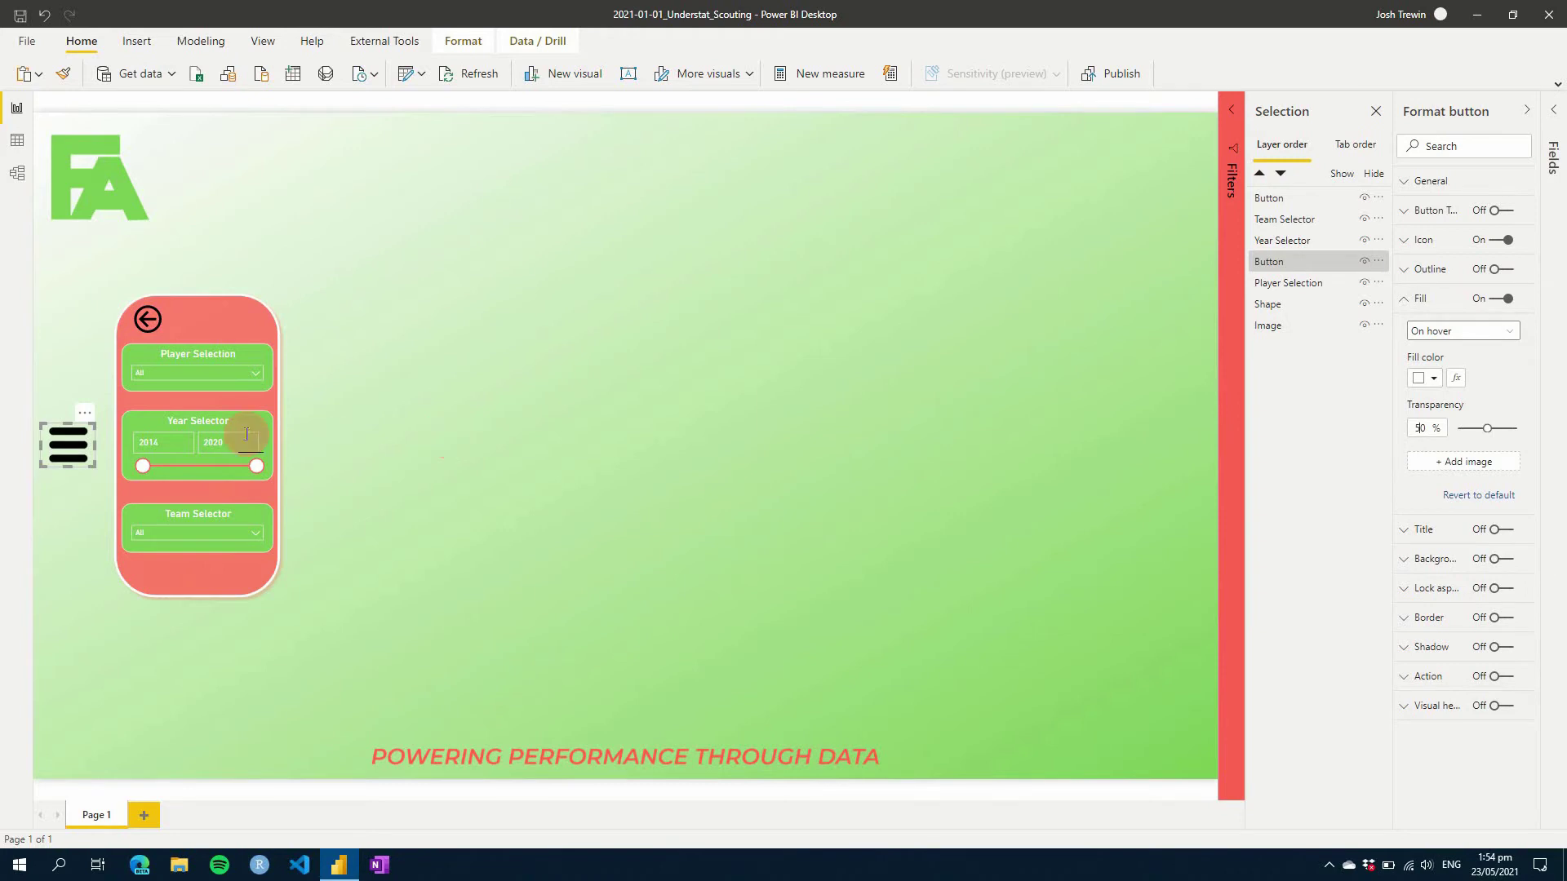
pyautogui.click(120, 471)
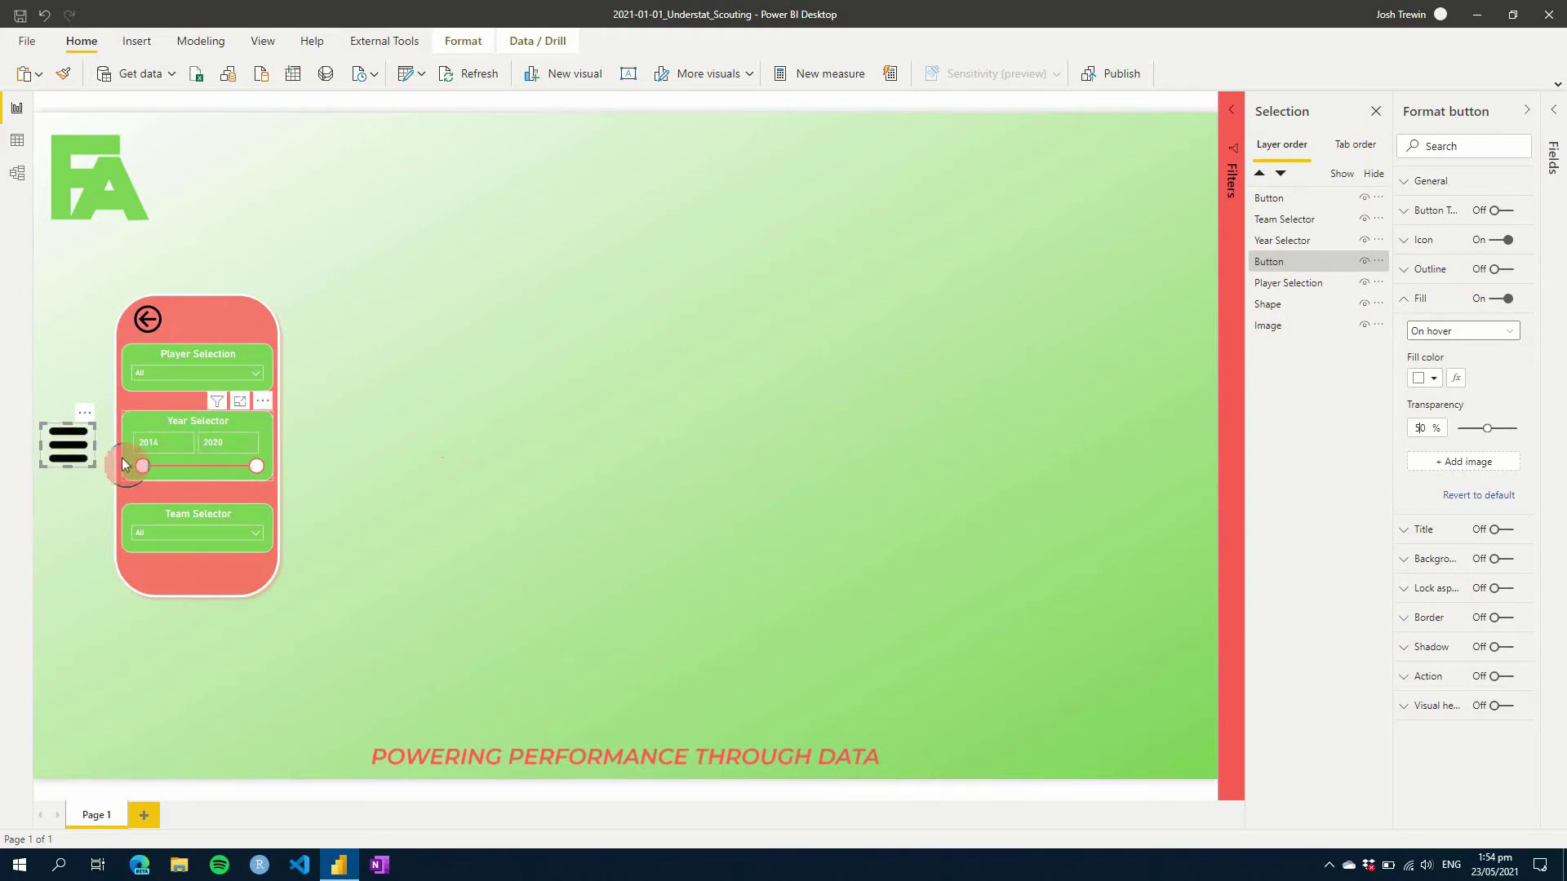
pyautogui.click(84, 463)
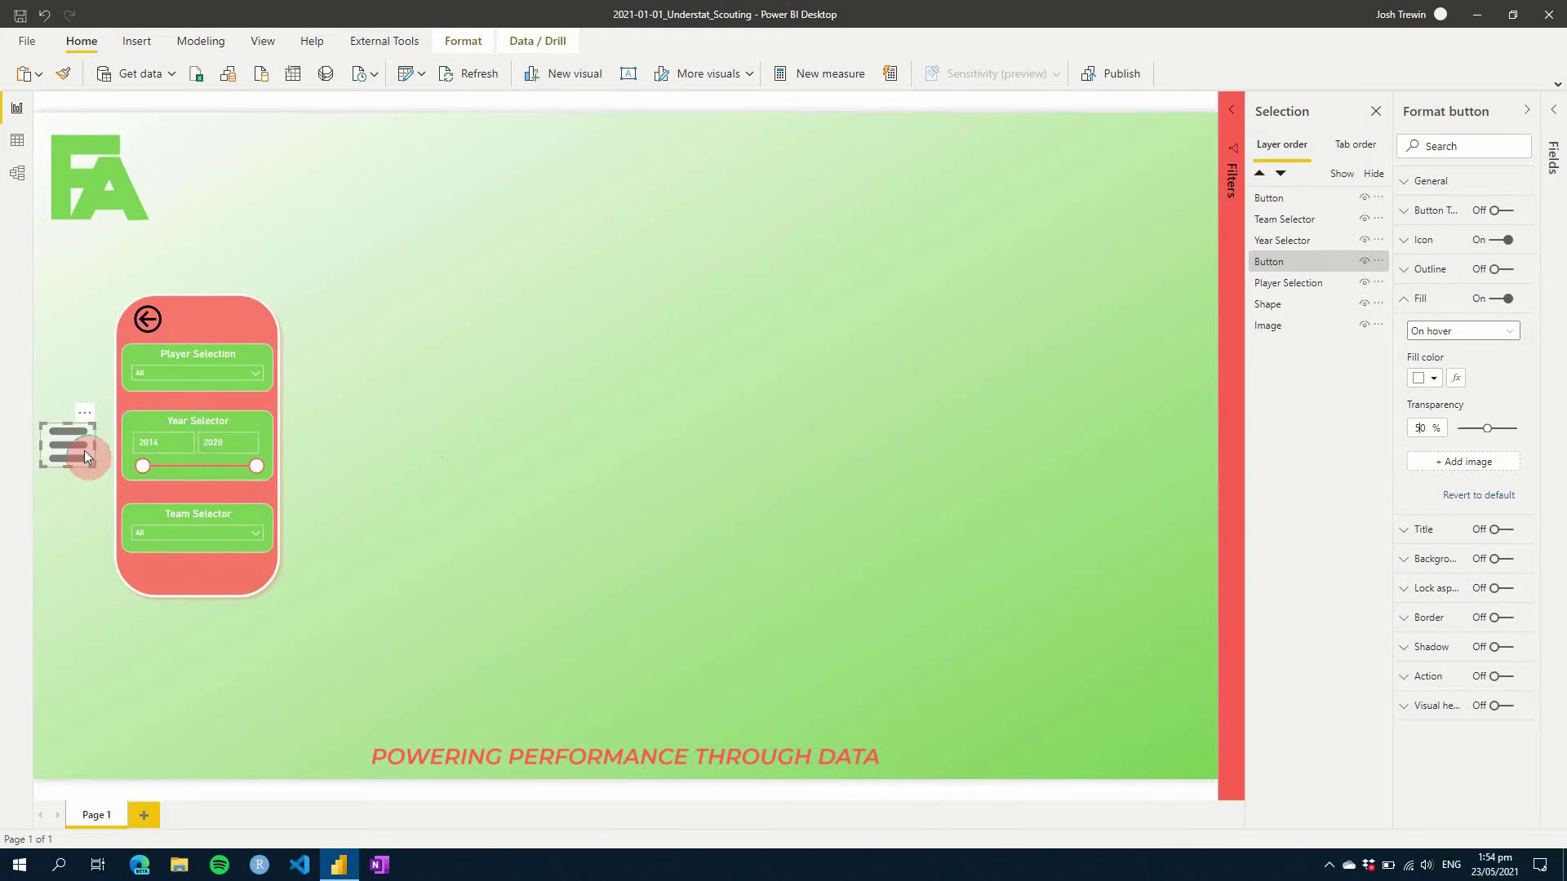
# Step: Set the blank button's on-press fill transparency to 75% and test it on the hamburger icon
pyautogui.click(1424, 331)
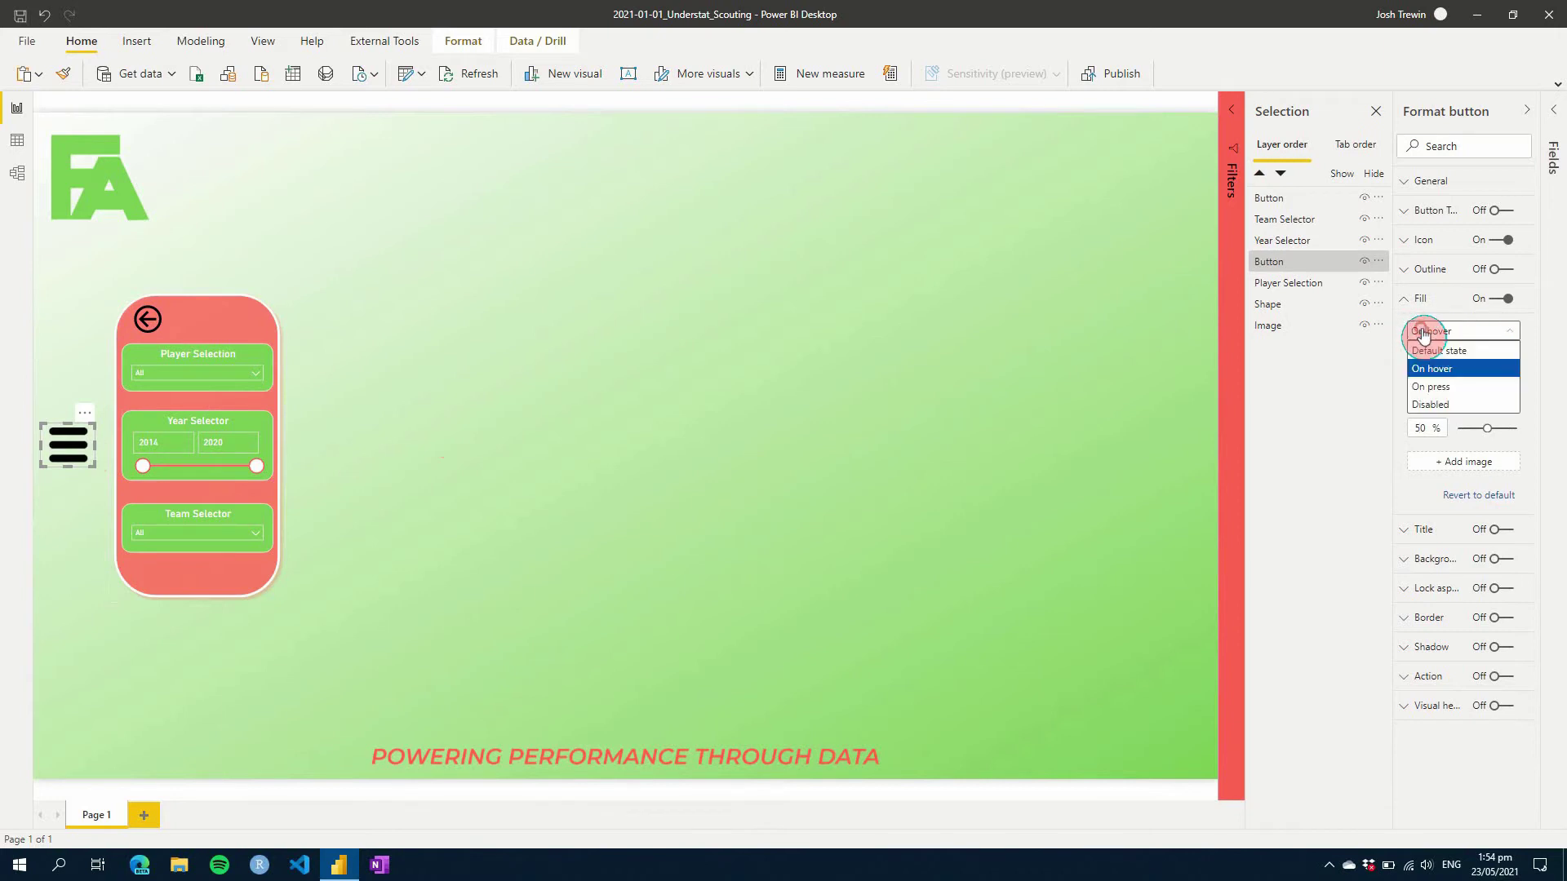
pyautogui.click(1441, 386)
pyautogui.click(1426, 430)
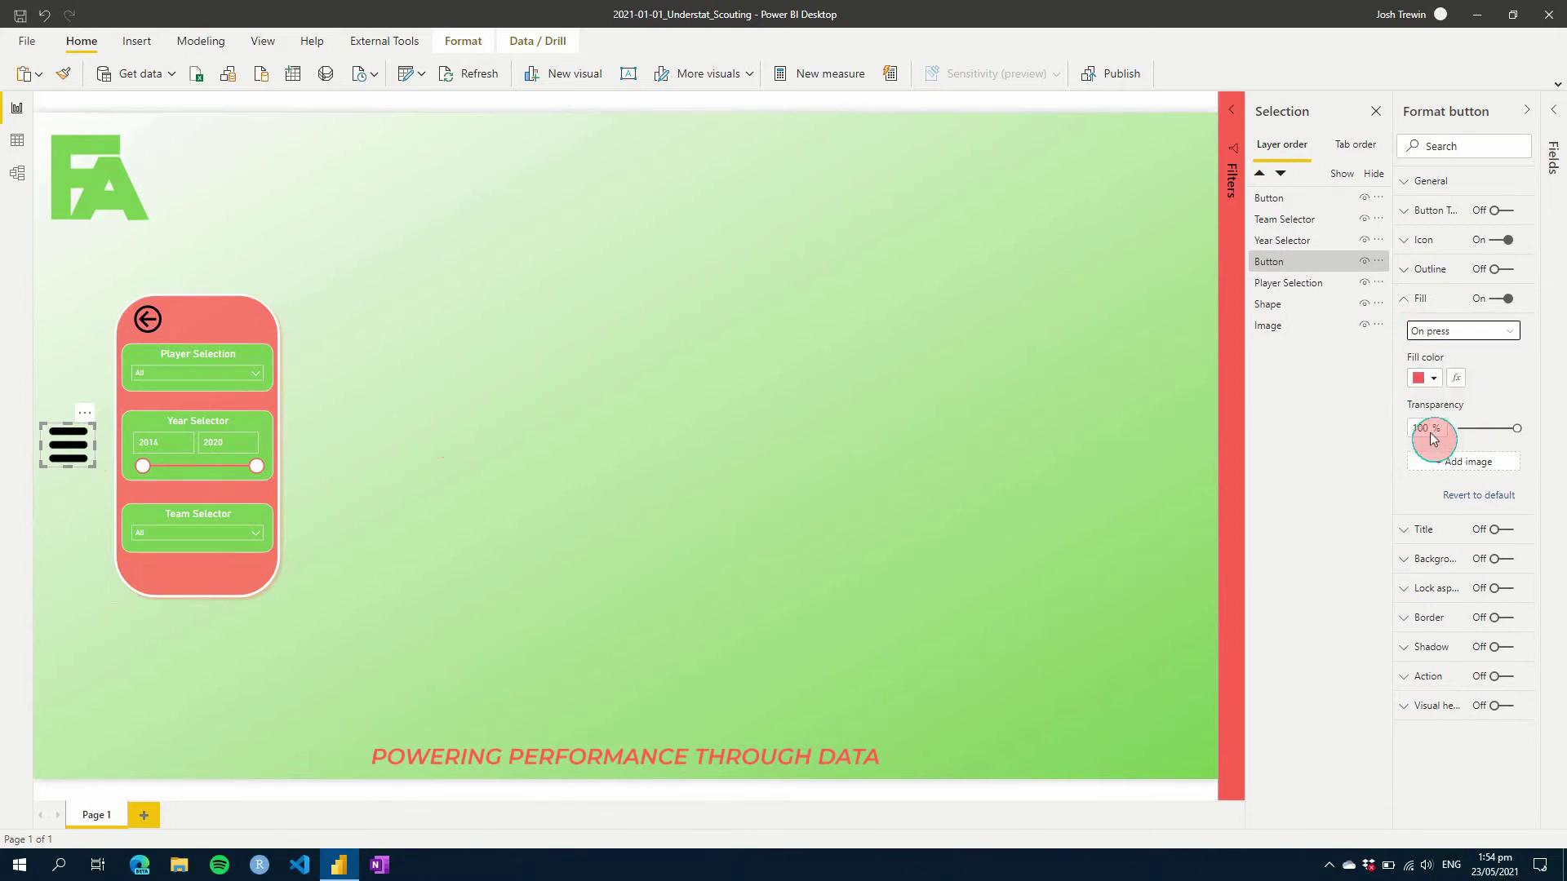
pyautogui.click(1316, 435)
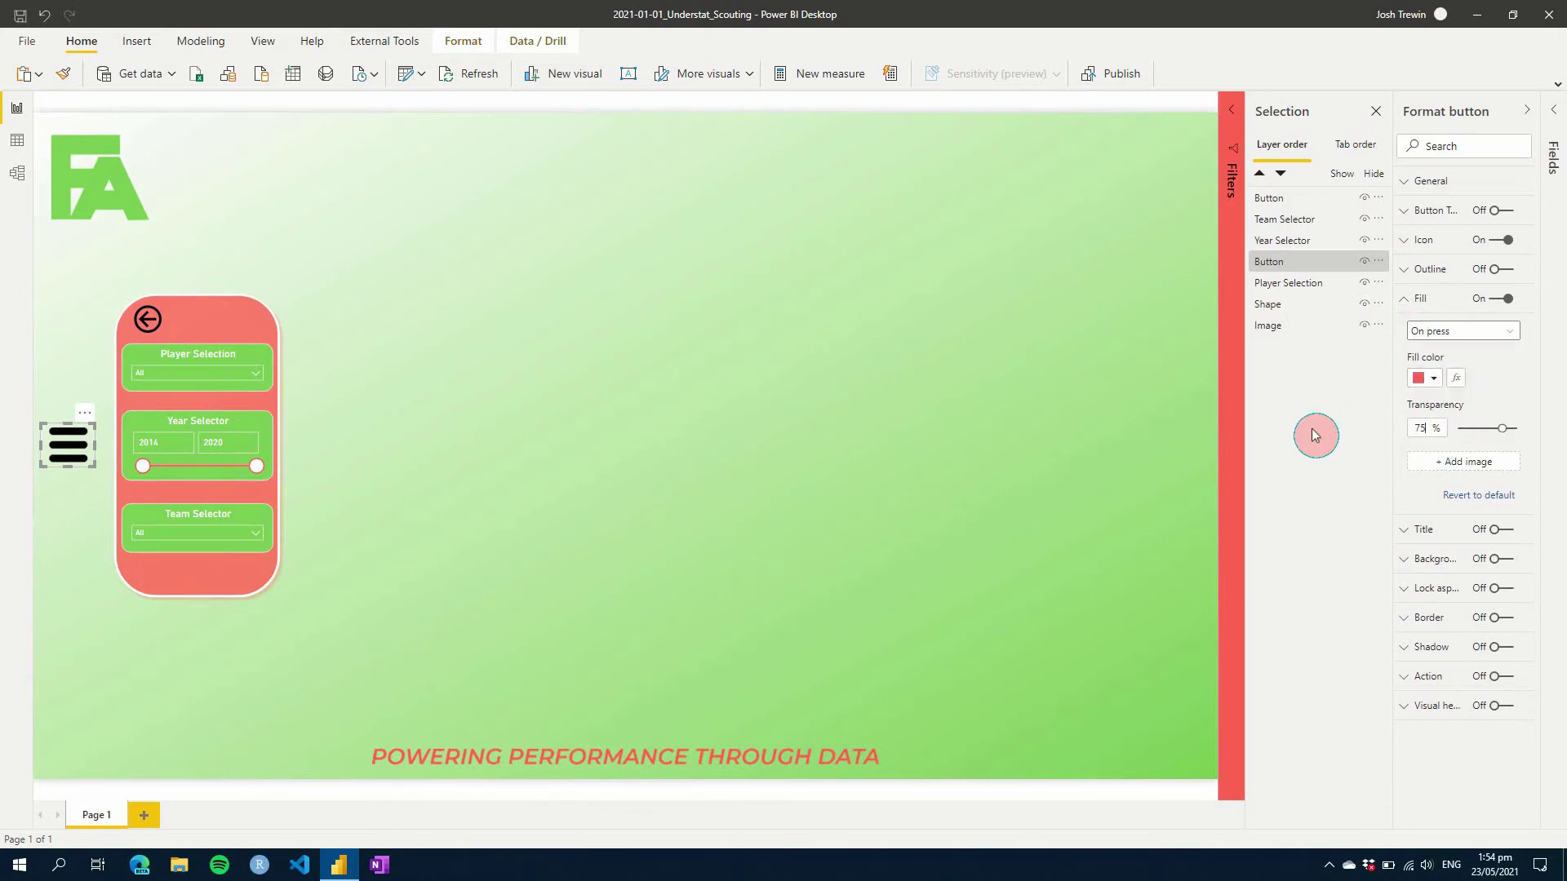
pyautogui.click(327, 463)
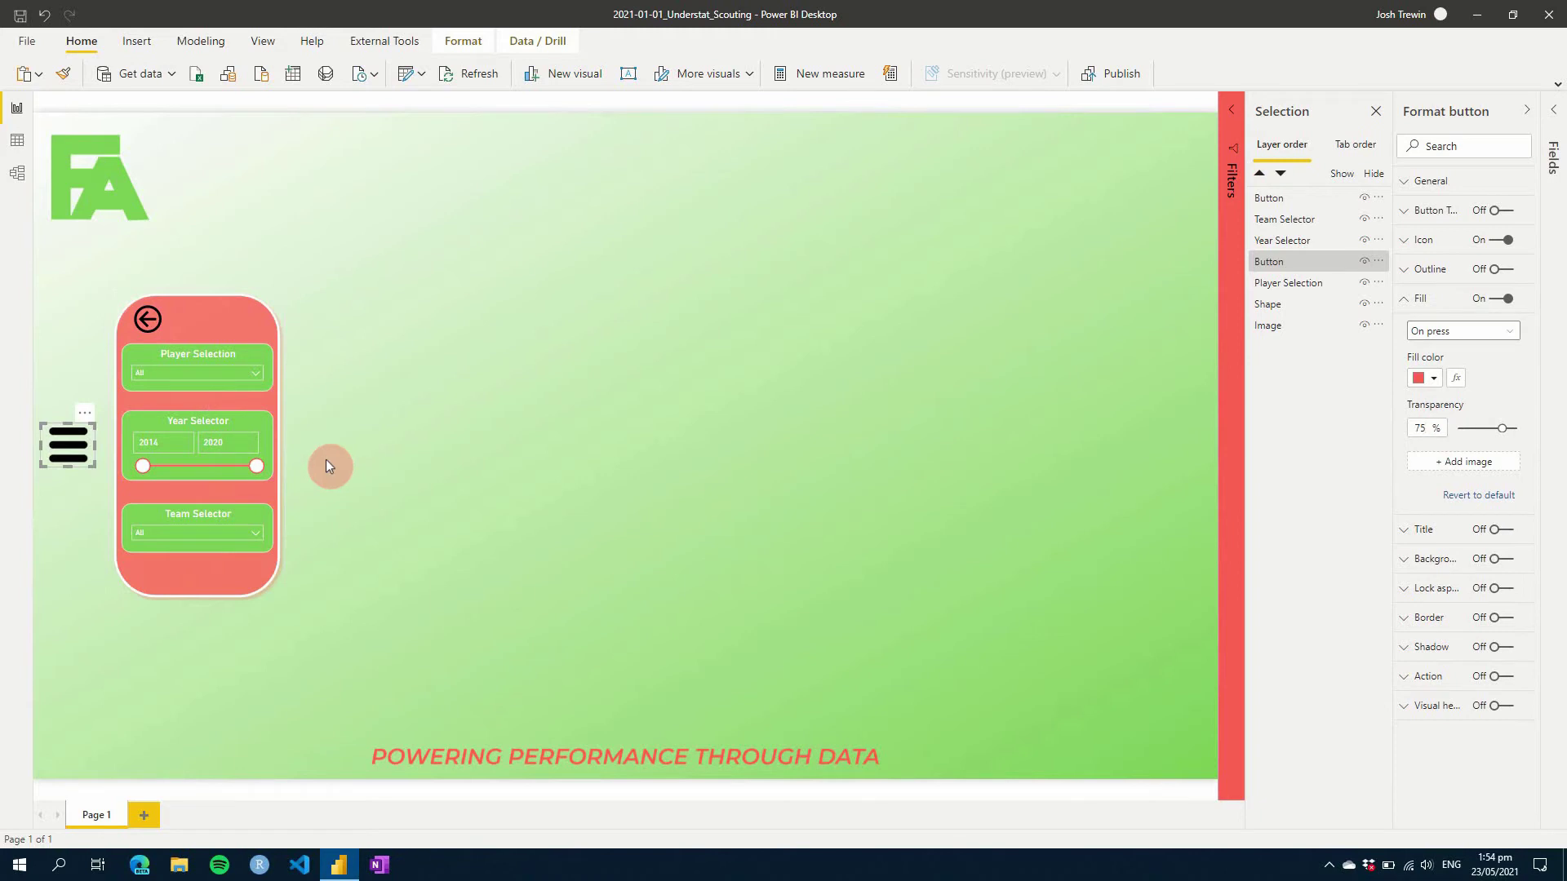
pyautogui.click(85, 450)
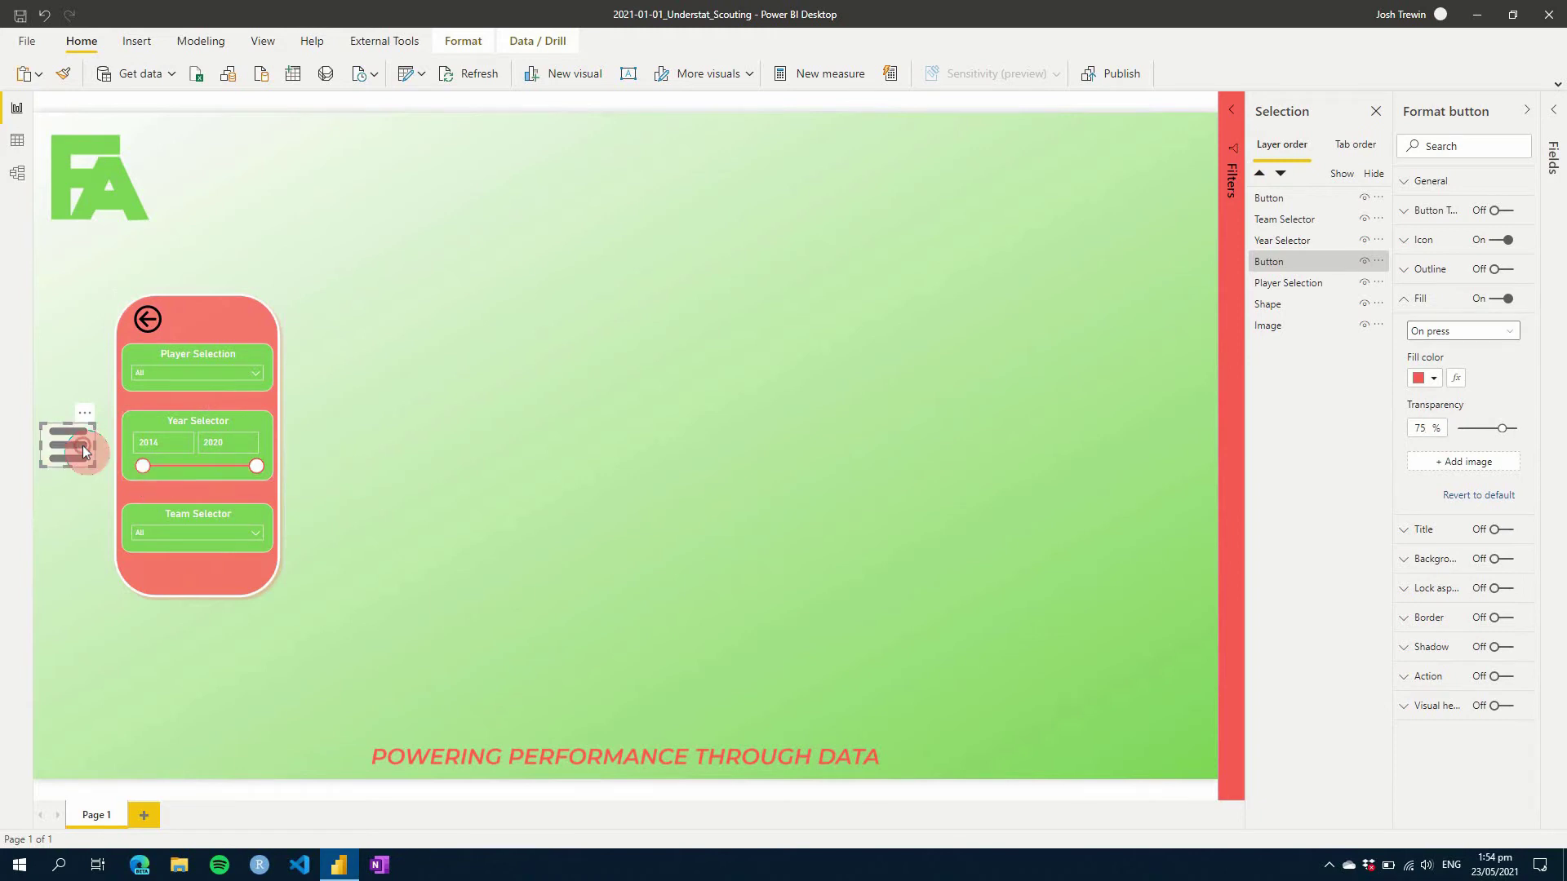
# Step: Collapse the button formatting options to enlarge the canvas and deselect the button
pyautogui.click(1405, 299)
pyautogui.click(1527, 110)
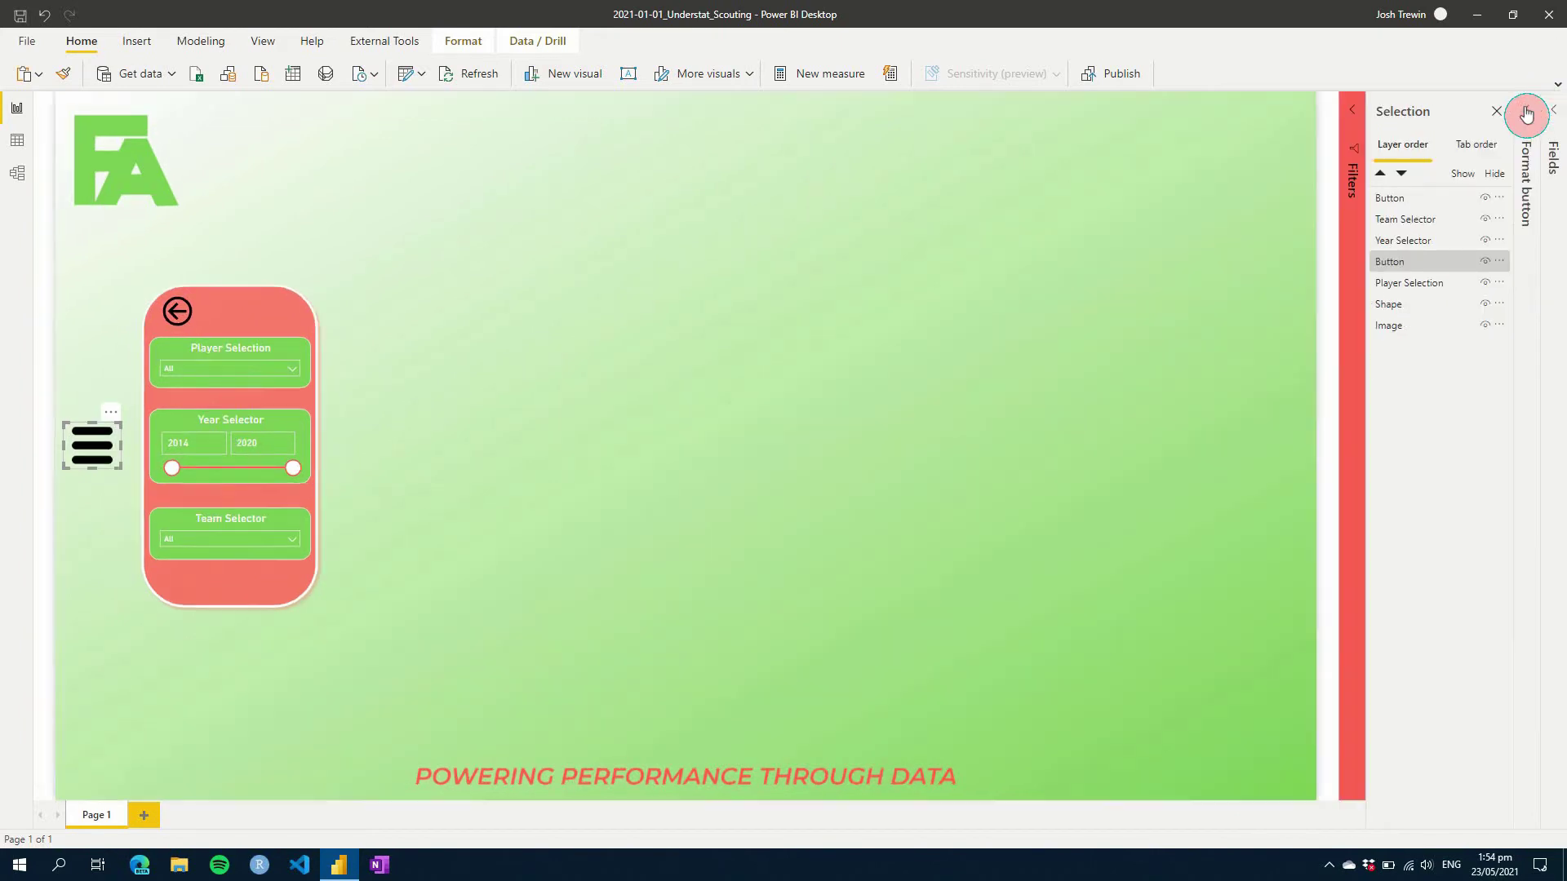
pyautogui.click(678, 518)
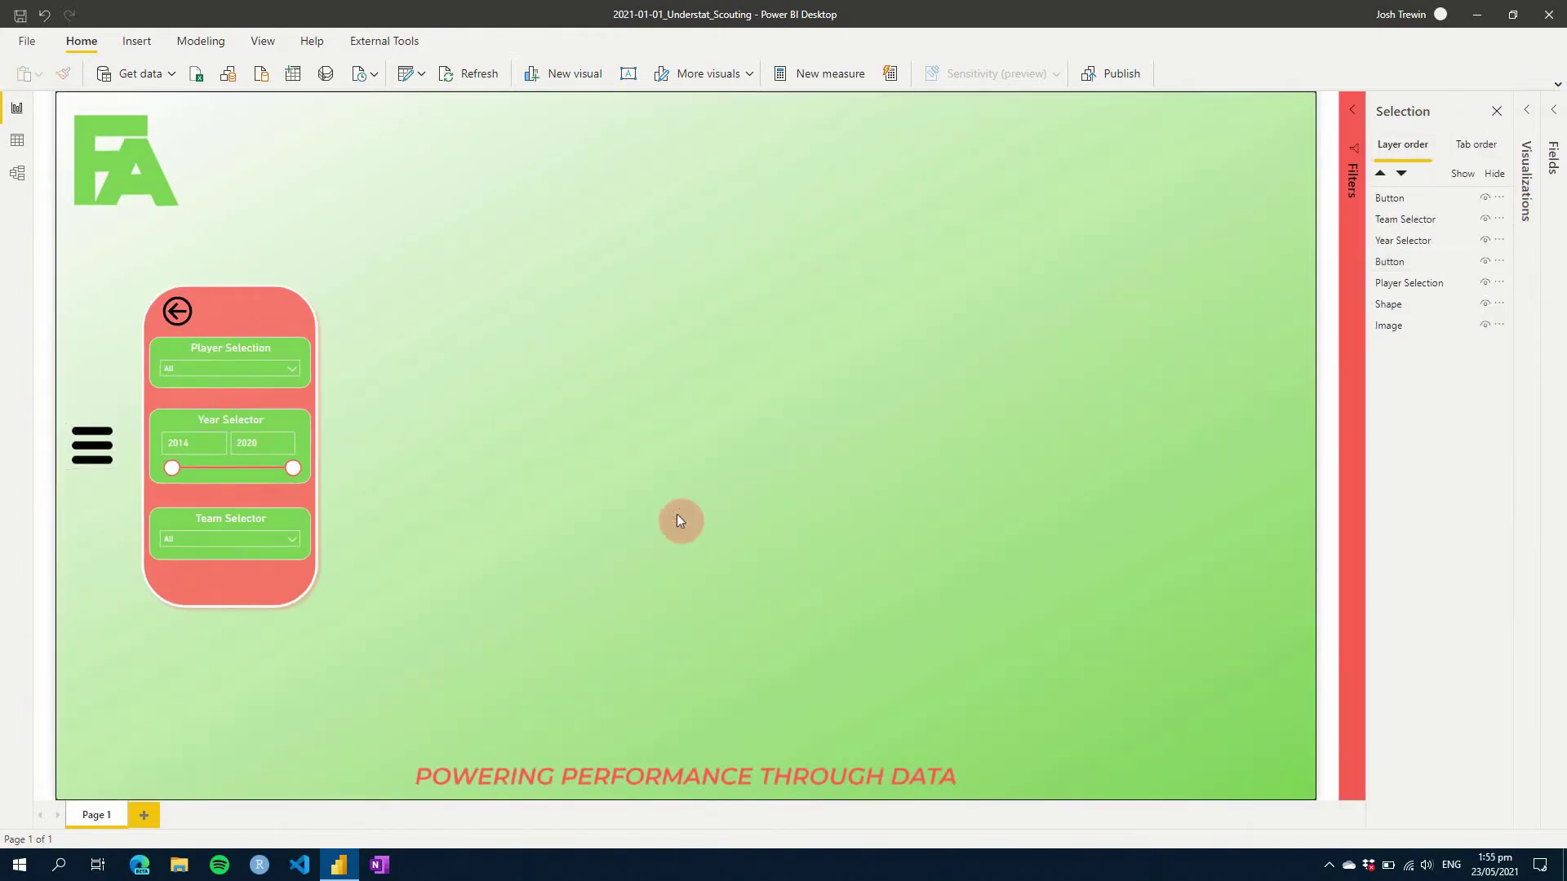
# Step: Group the Team Selector, Year Selector and Player Selection slicers, the button over the hamburger icon, and the red rounded rectangle
pyautogui.click(1433, 220)
pyautogui.keyDown('ctrl'); pyautogui.click(1436, 247); pyautogui.keyUp('ctrl')
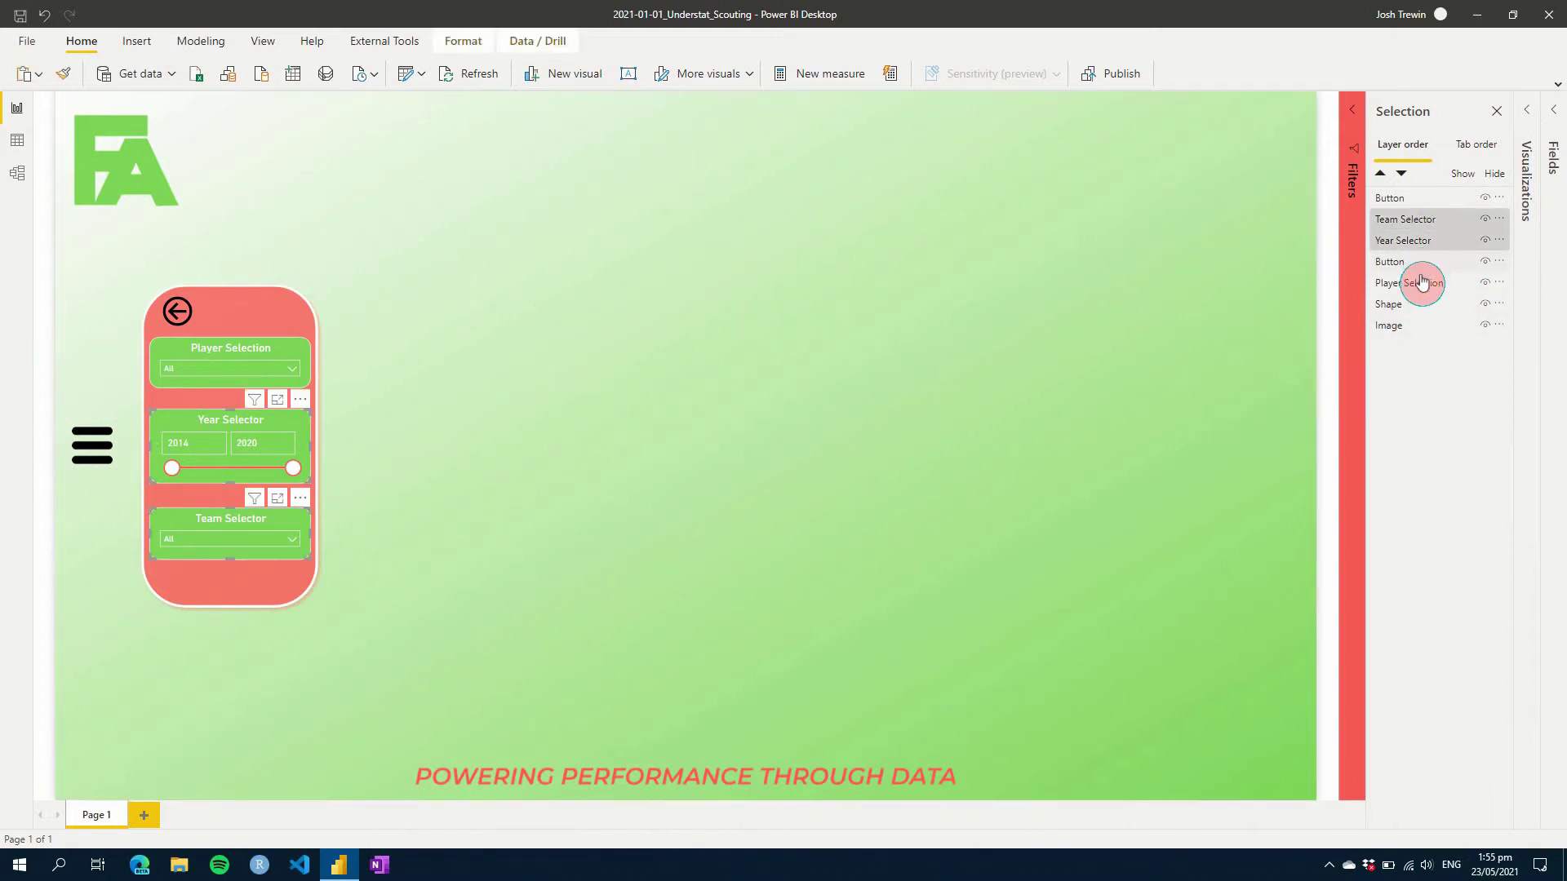
pyautogui.keyDown('ctrl'); pyautogui.click(1421, 273); pyautogui.keyUp('ctrl')
pyautogui.keyDown('ctrl'); pyautogui.click(1422, 265); pyautogui.keyUp('ctrl')
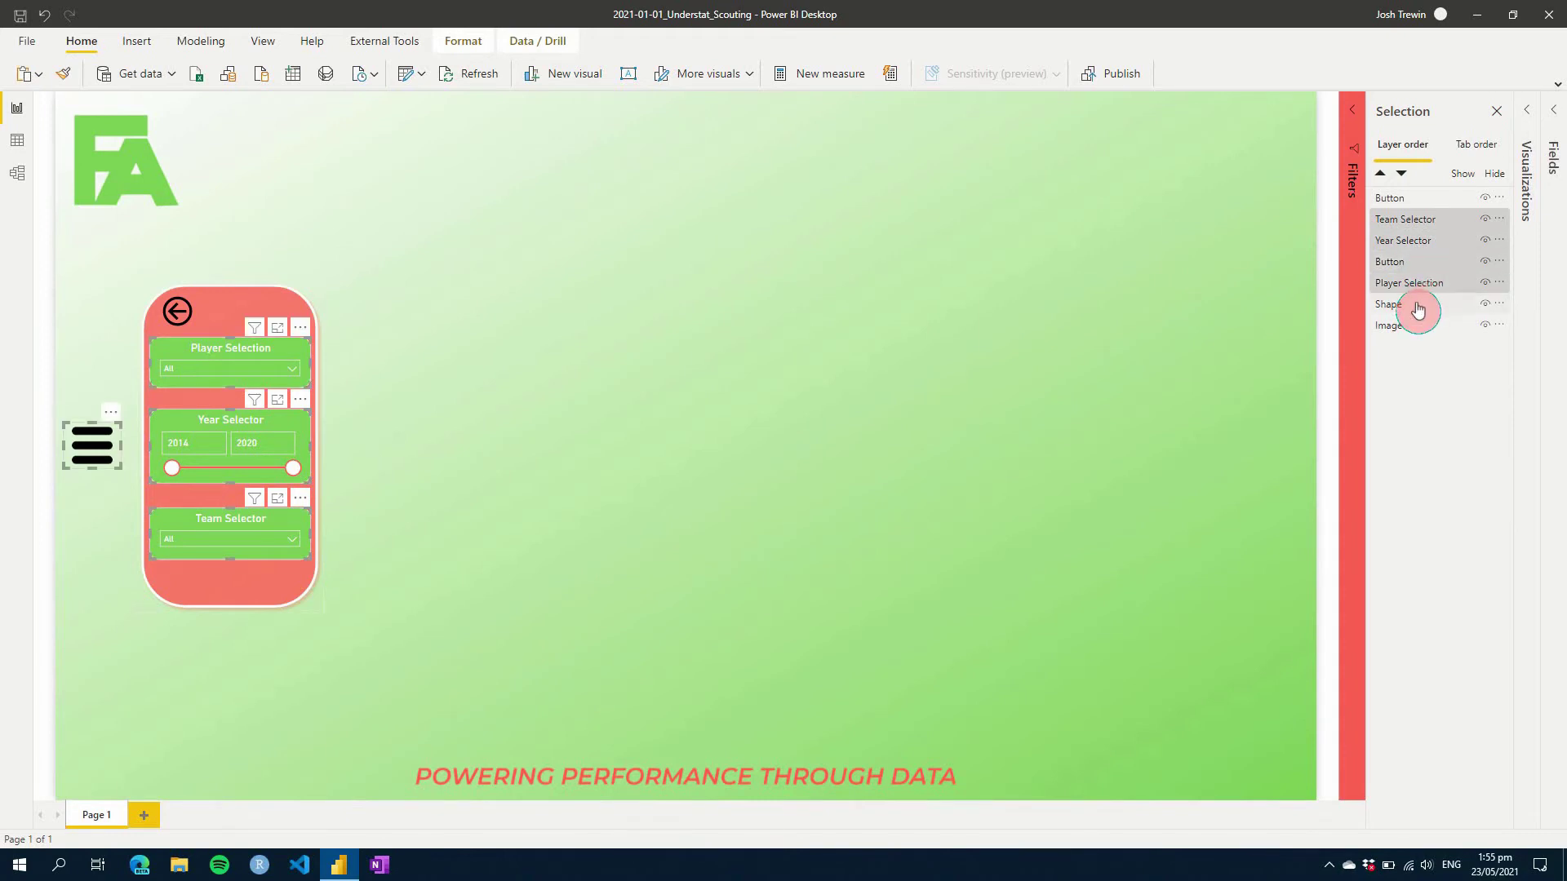
pyautogui.keyDown('ctrl'); pyautogui.click(1416, 307); pyautogui.keyUp('ctrl')
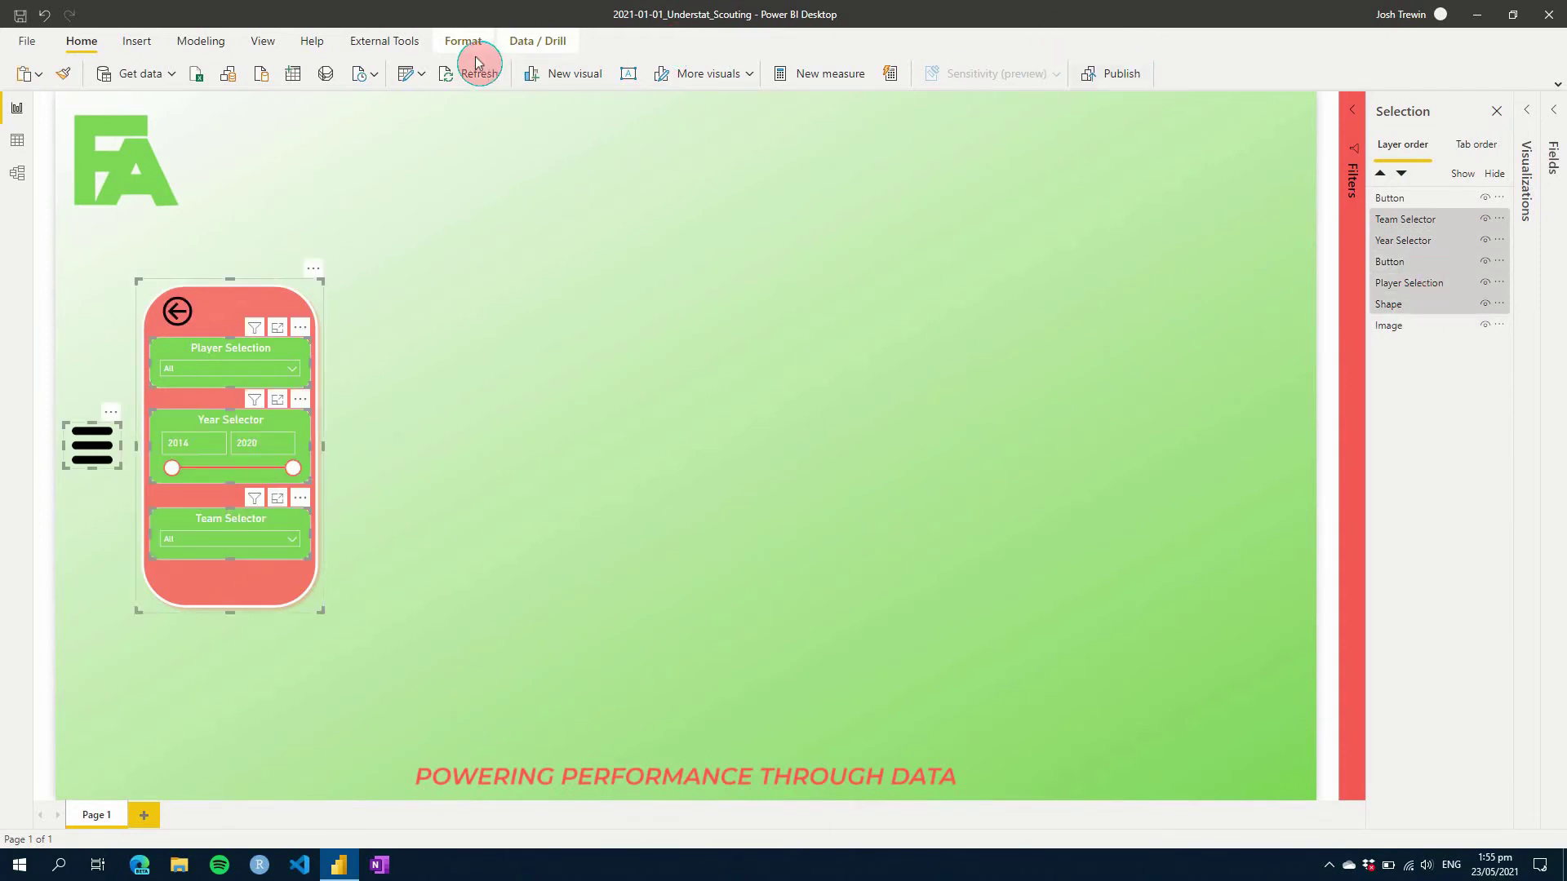
pyautogui.click(469, 51)
pyautogui.click(853, 74)
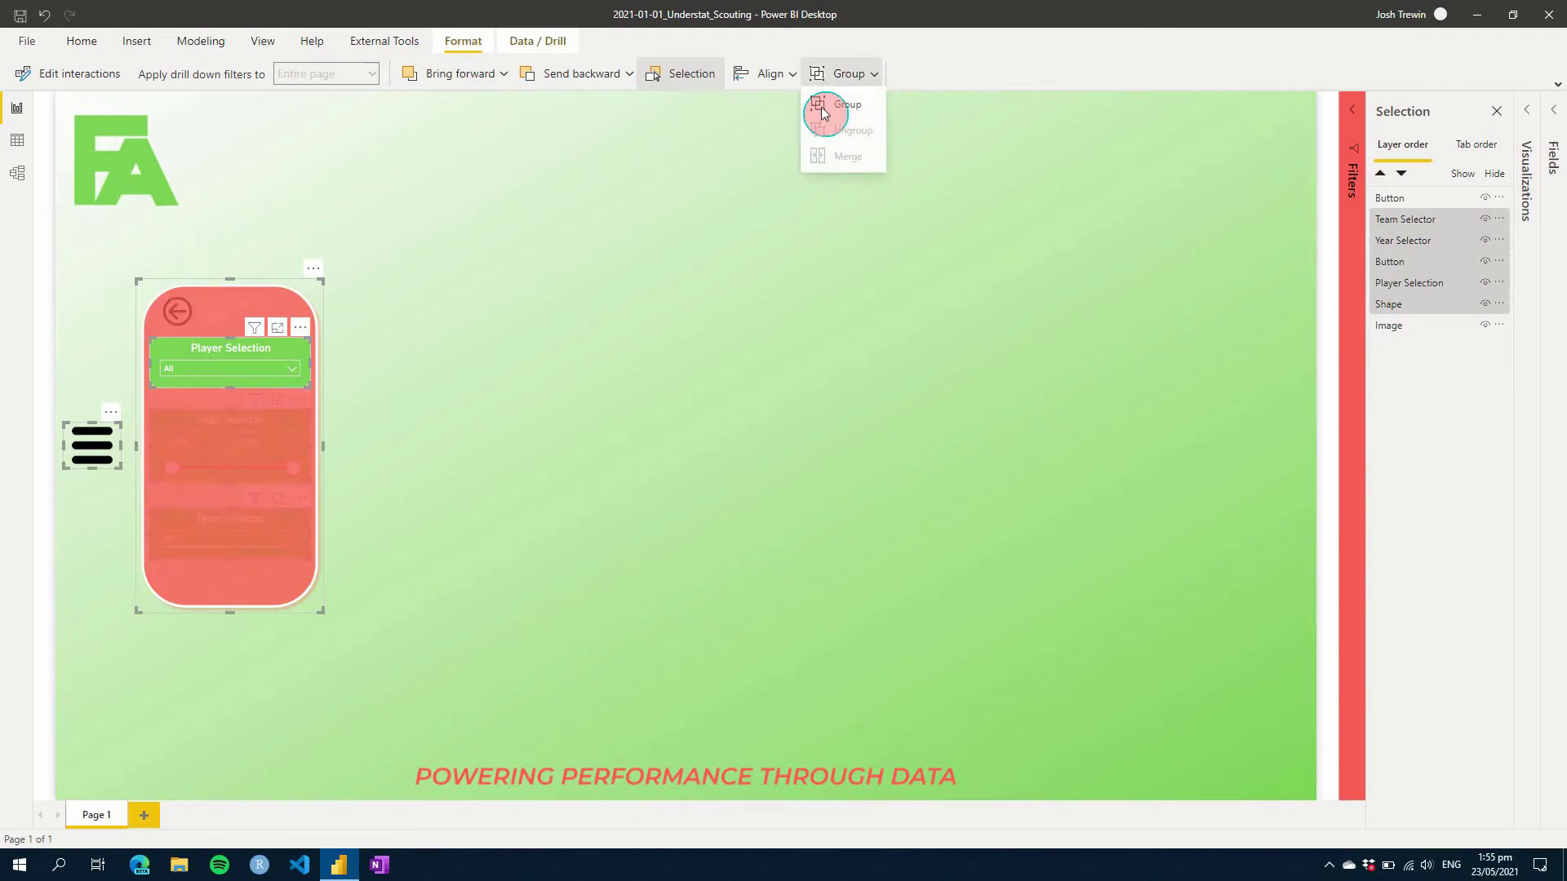
pyautogui.click(822, 111)
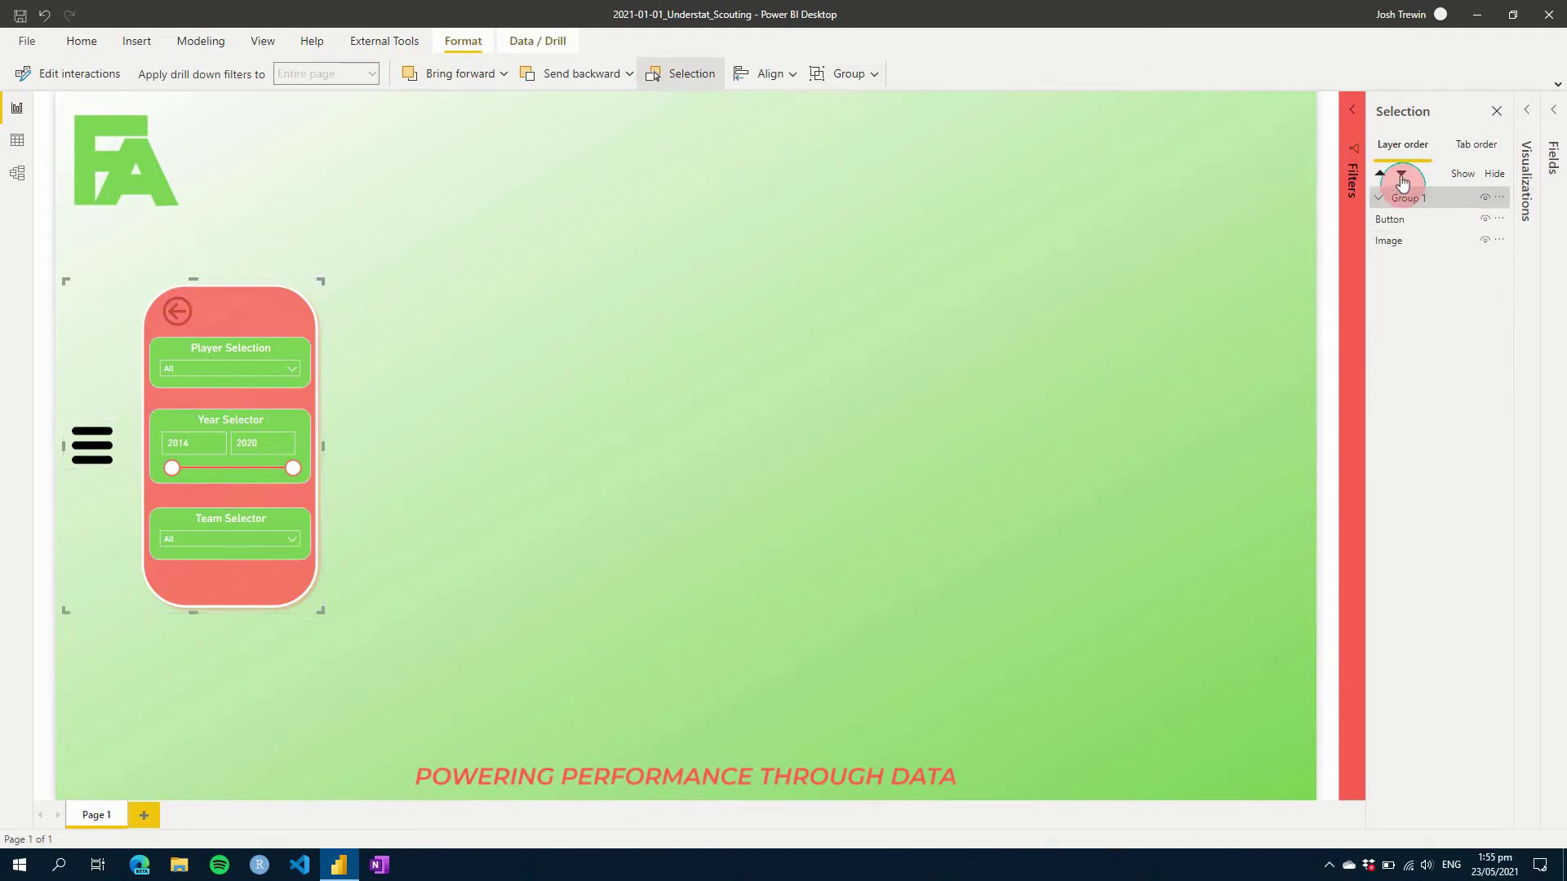
# Step: Rename the new group as Slicer Pane and show the Bookmarks pane
pyautogui.doubleClick(1430, 200)
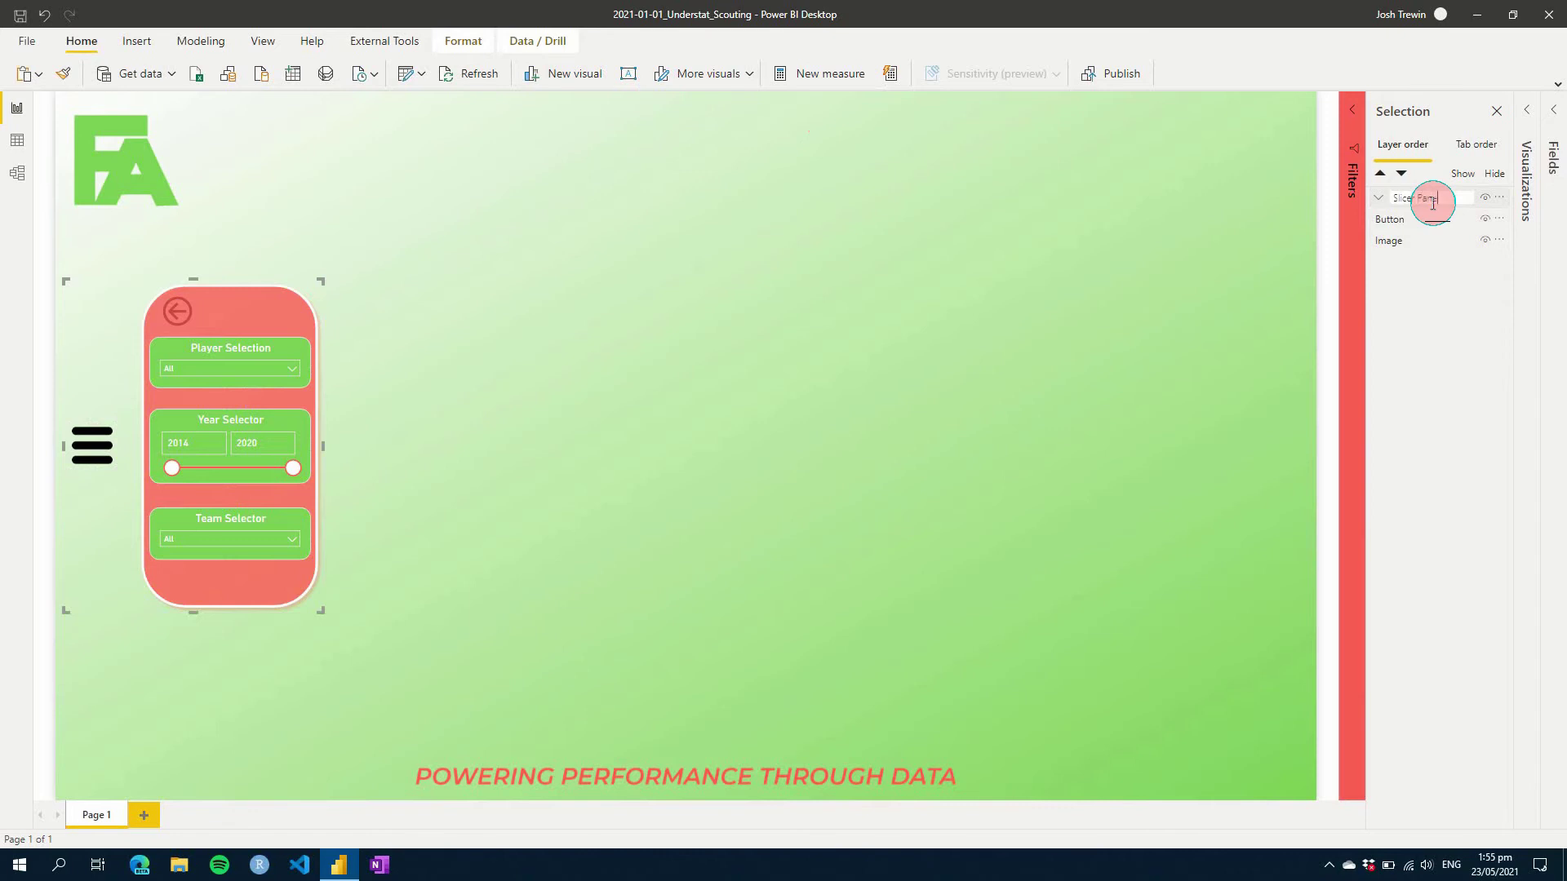
pyautogui.press('Return')
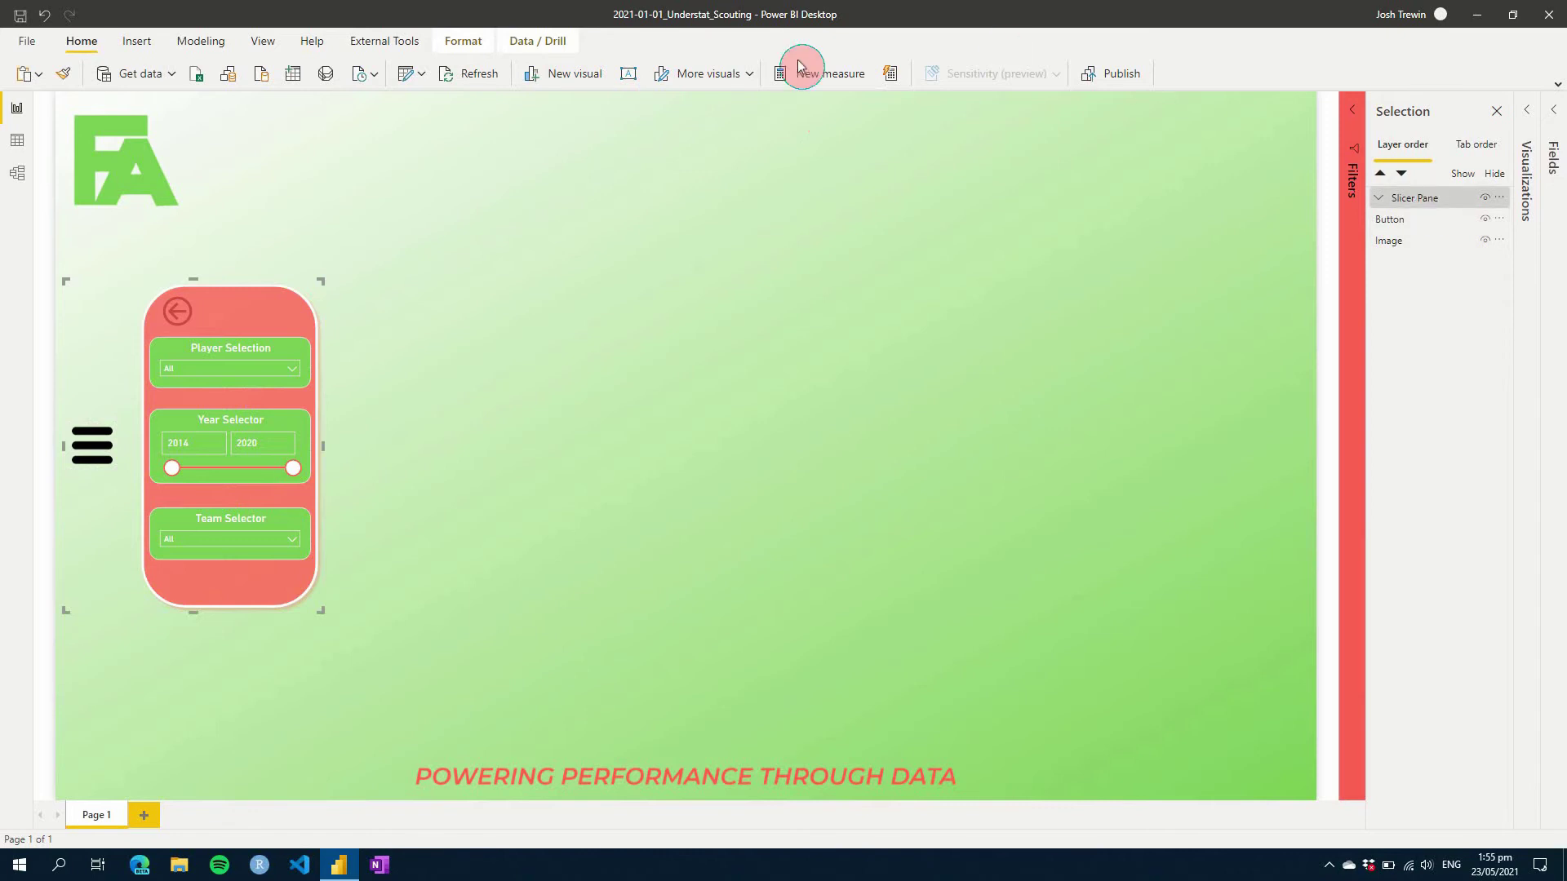
pyautogui.click(242, 49)
pyautogui.click(938, 61)
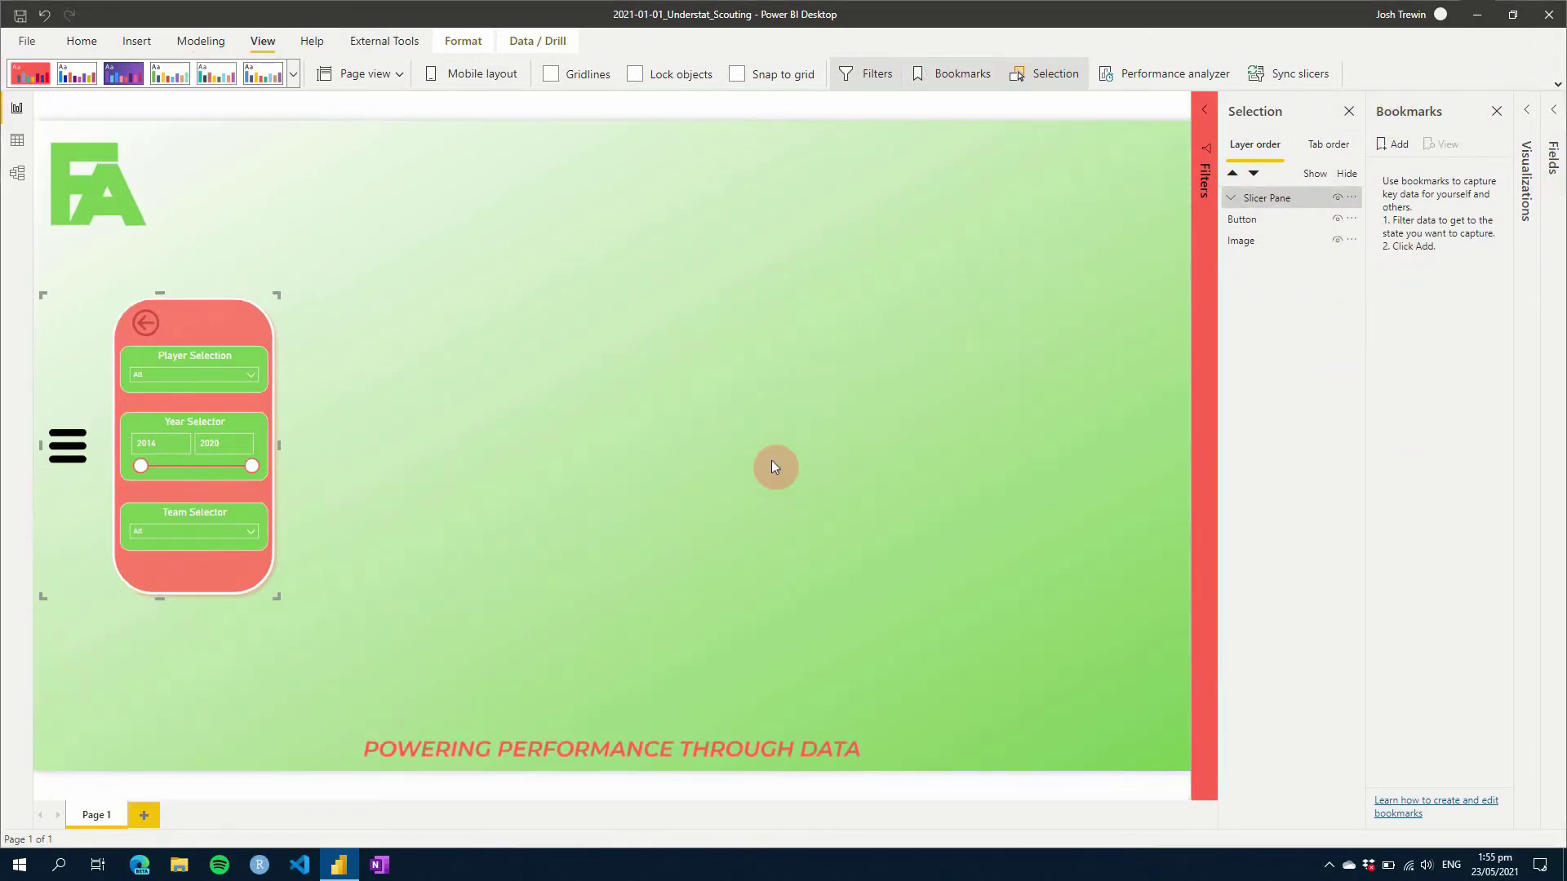
# Step: Expand the Slicer Pane group to check its members, and ungroup it to release the wrongly included button
pyautogui.click(1240, 181)
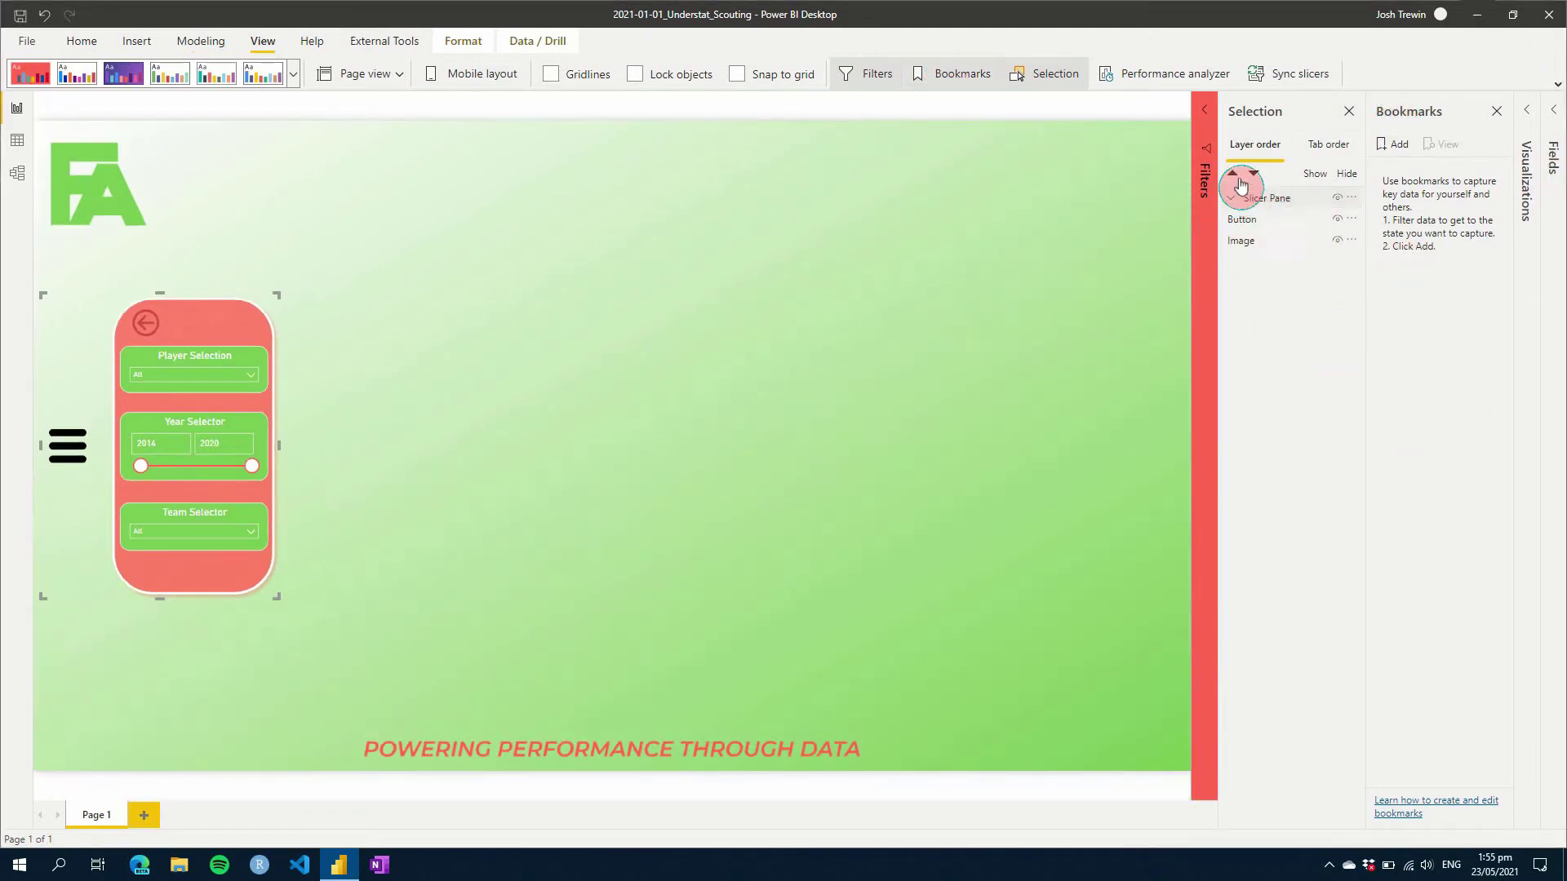
pyautogui.click(1244, 228)
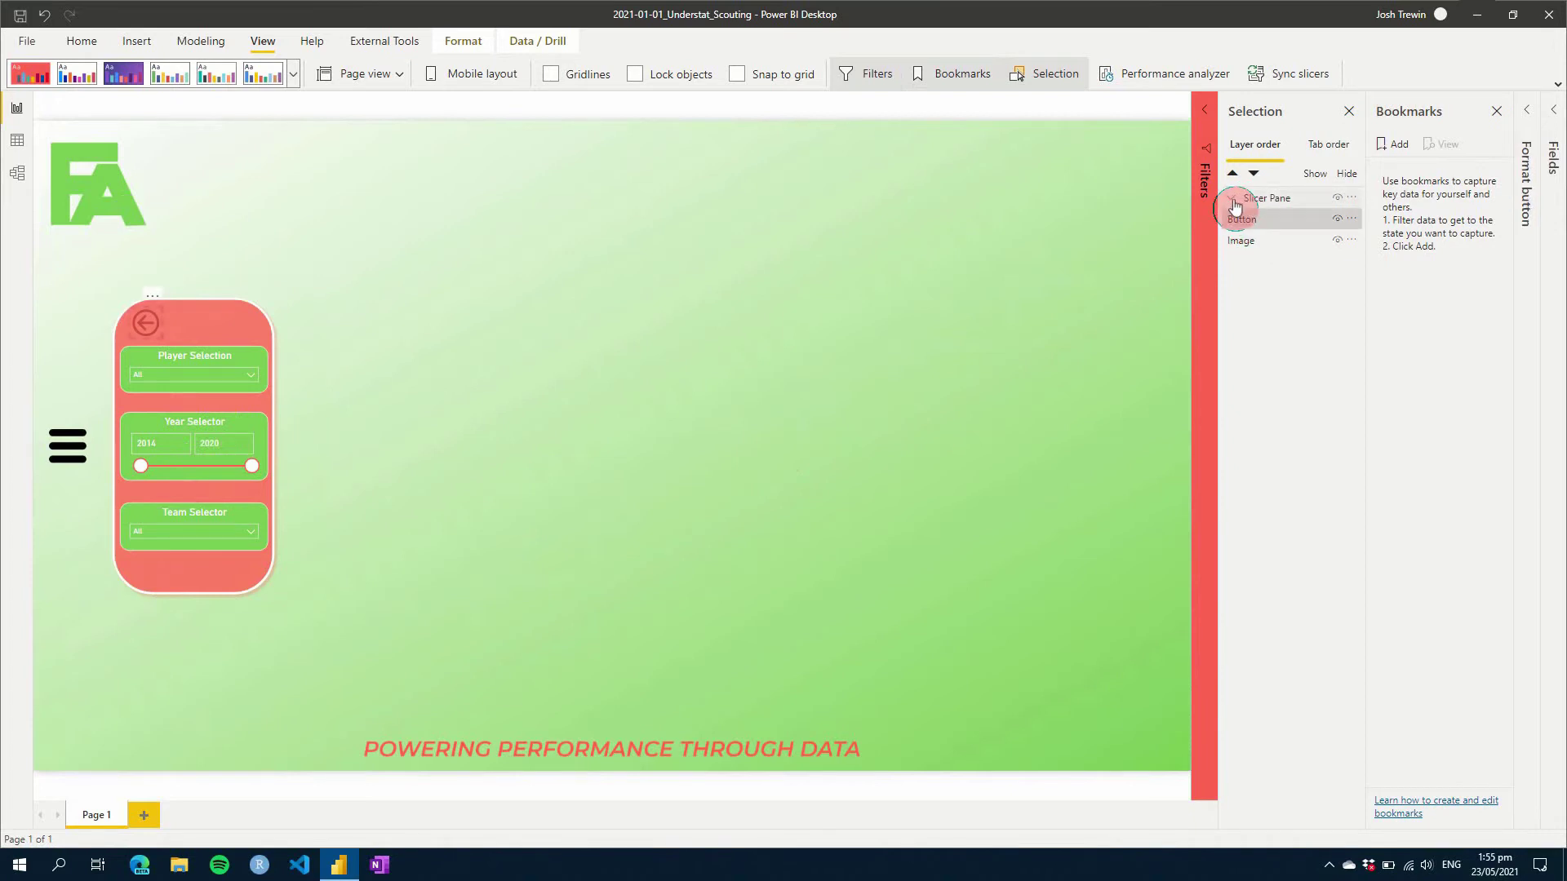
pyautogui.click(1231, 198)
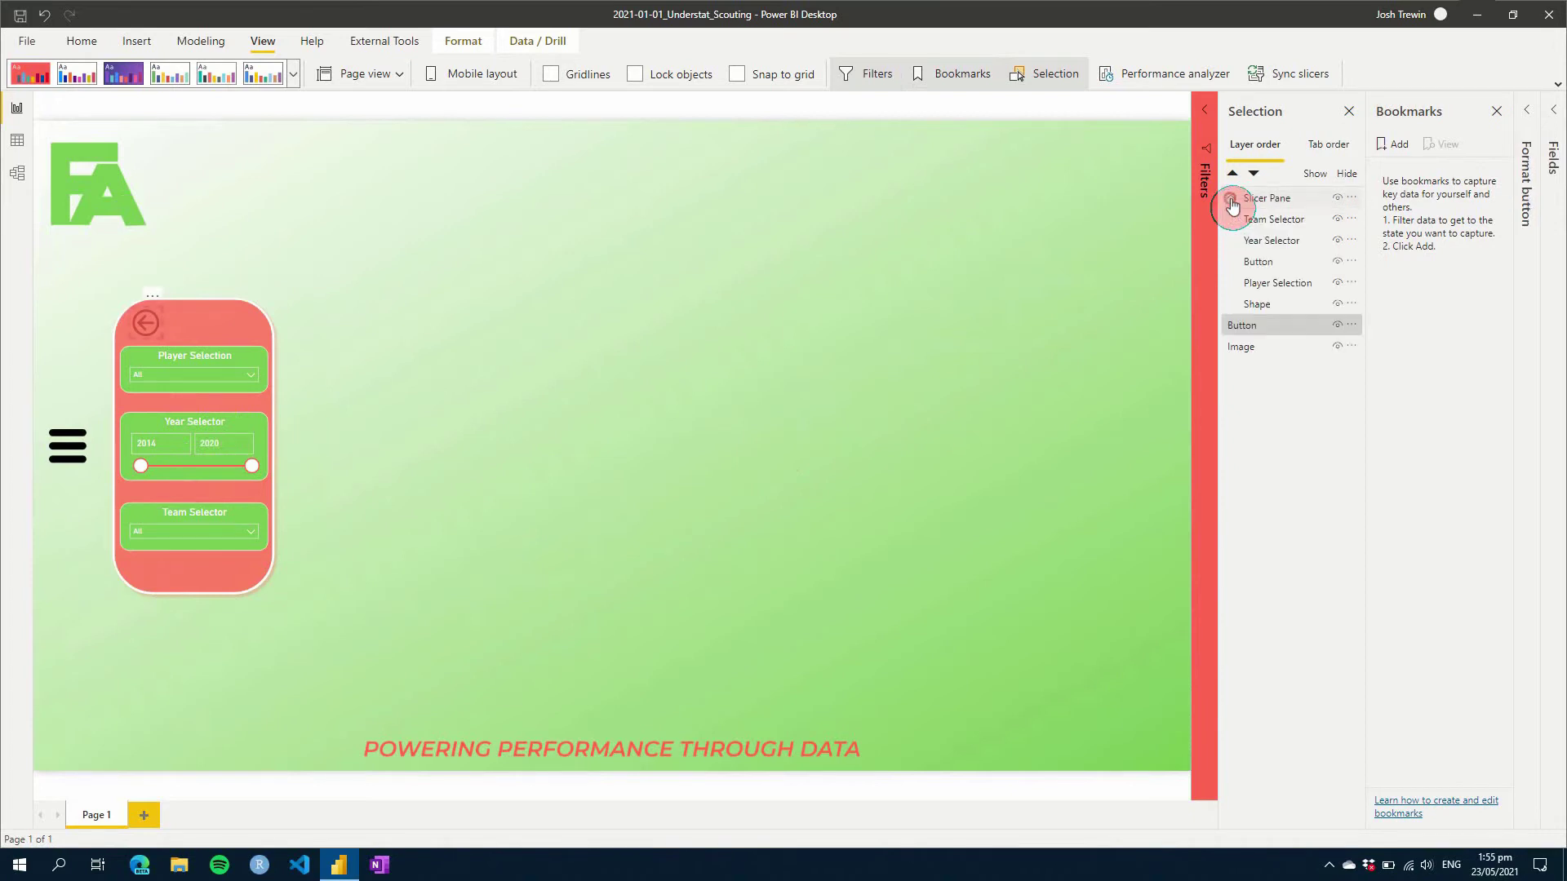
pyautogui.click(1351, 261)
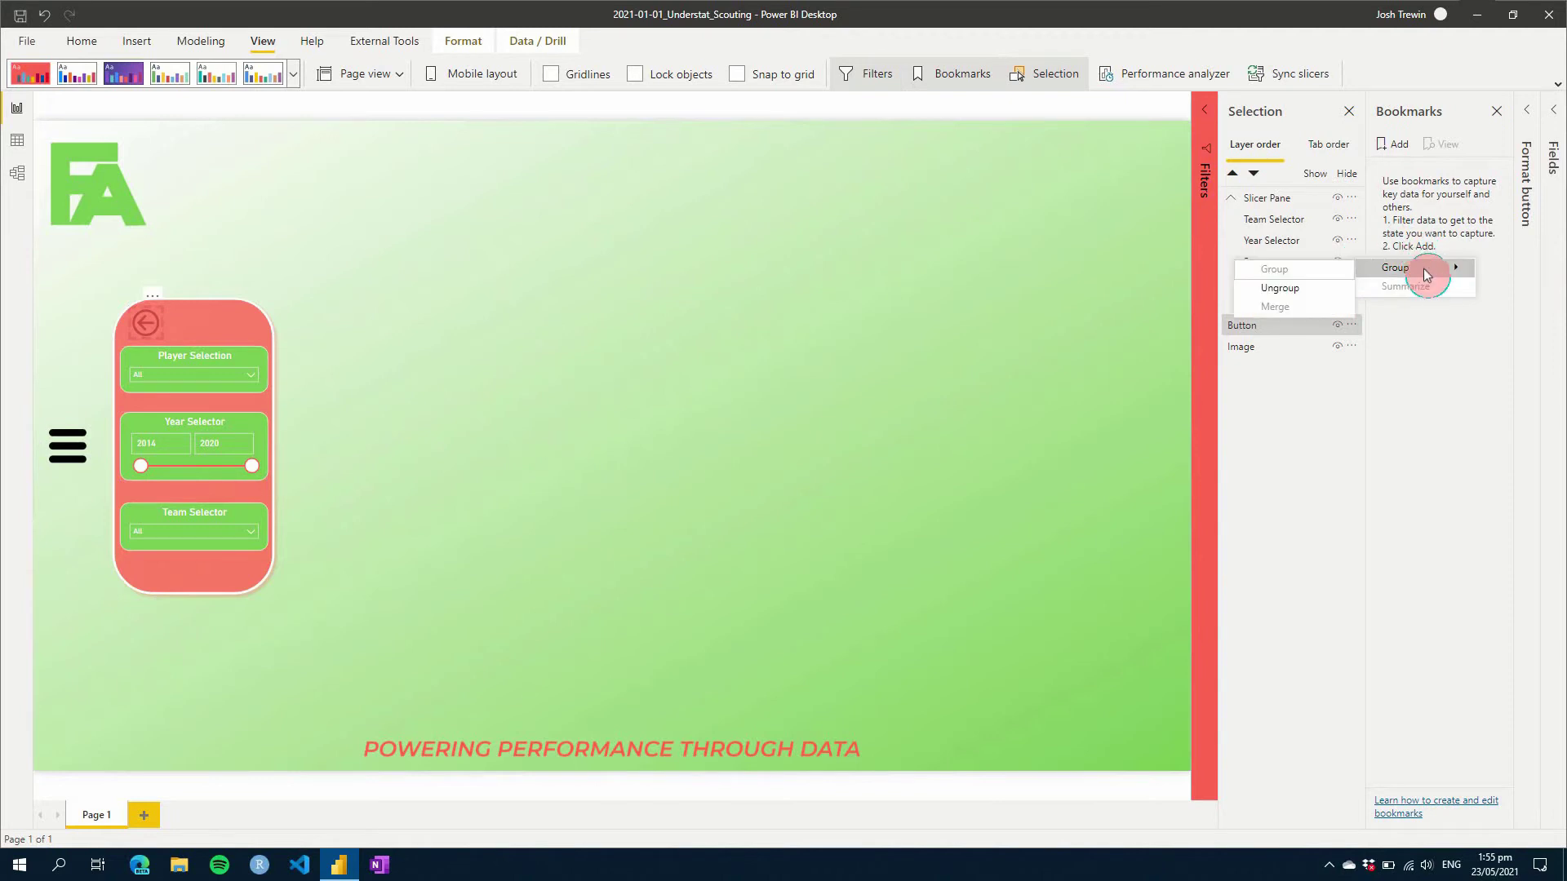
pyautogui.moveTo(1391, 267)
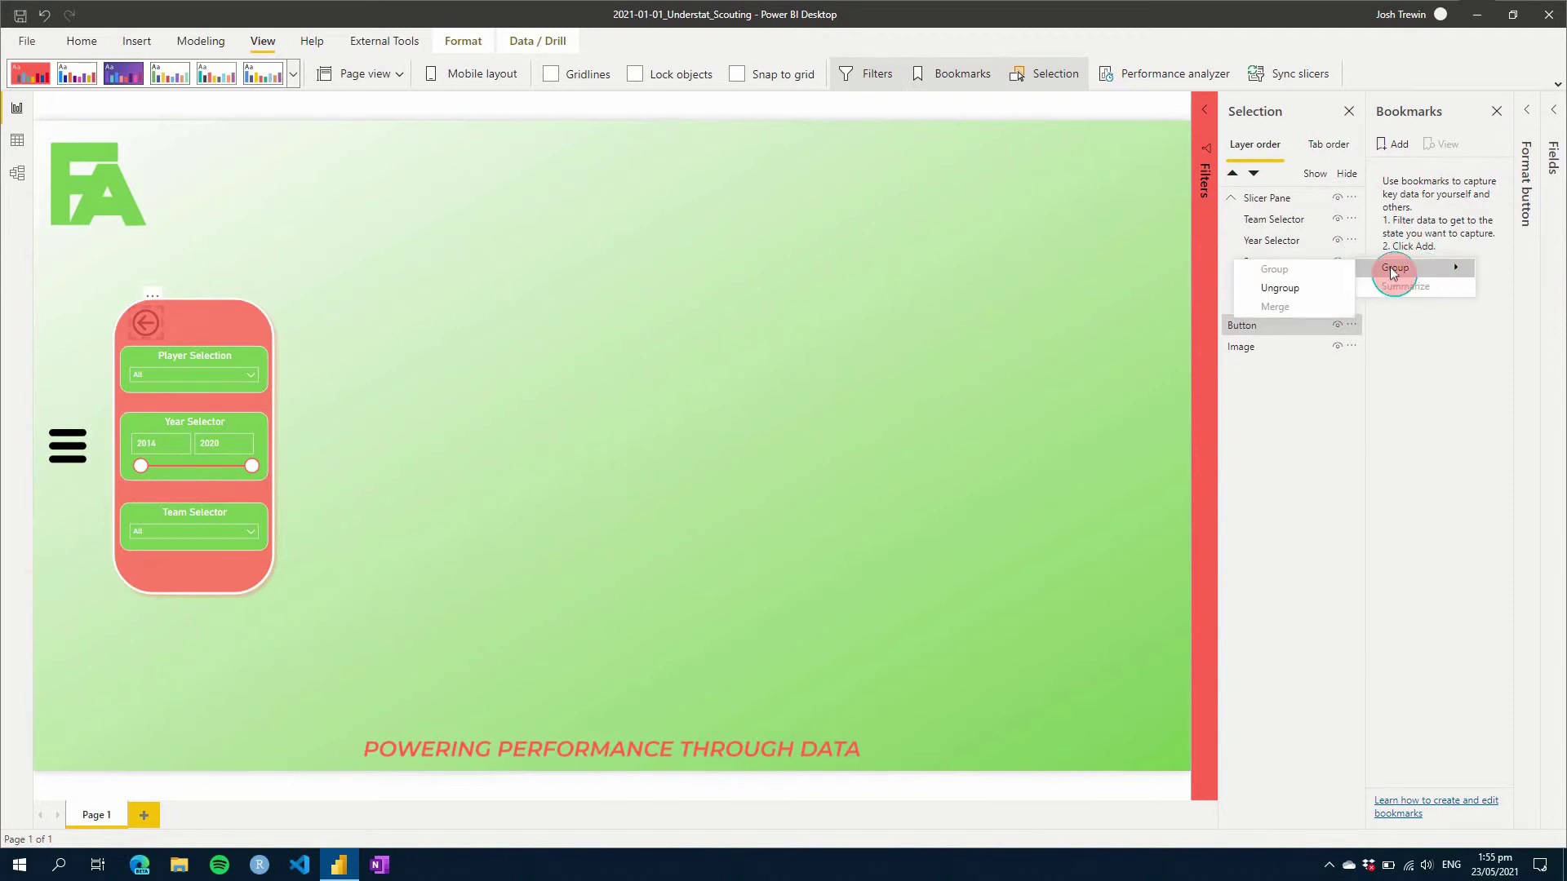
pyautogui.click(1322, 293)
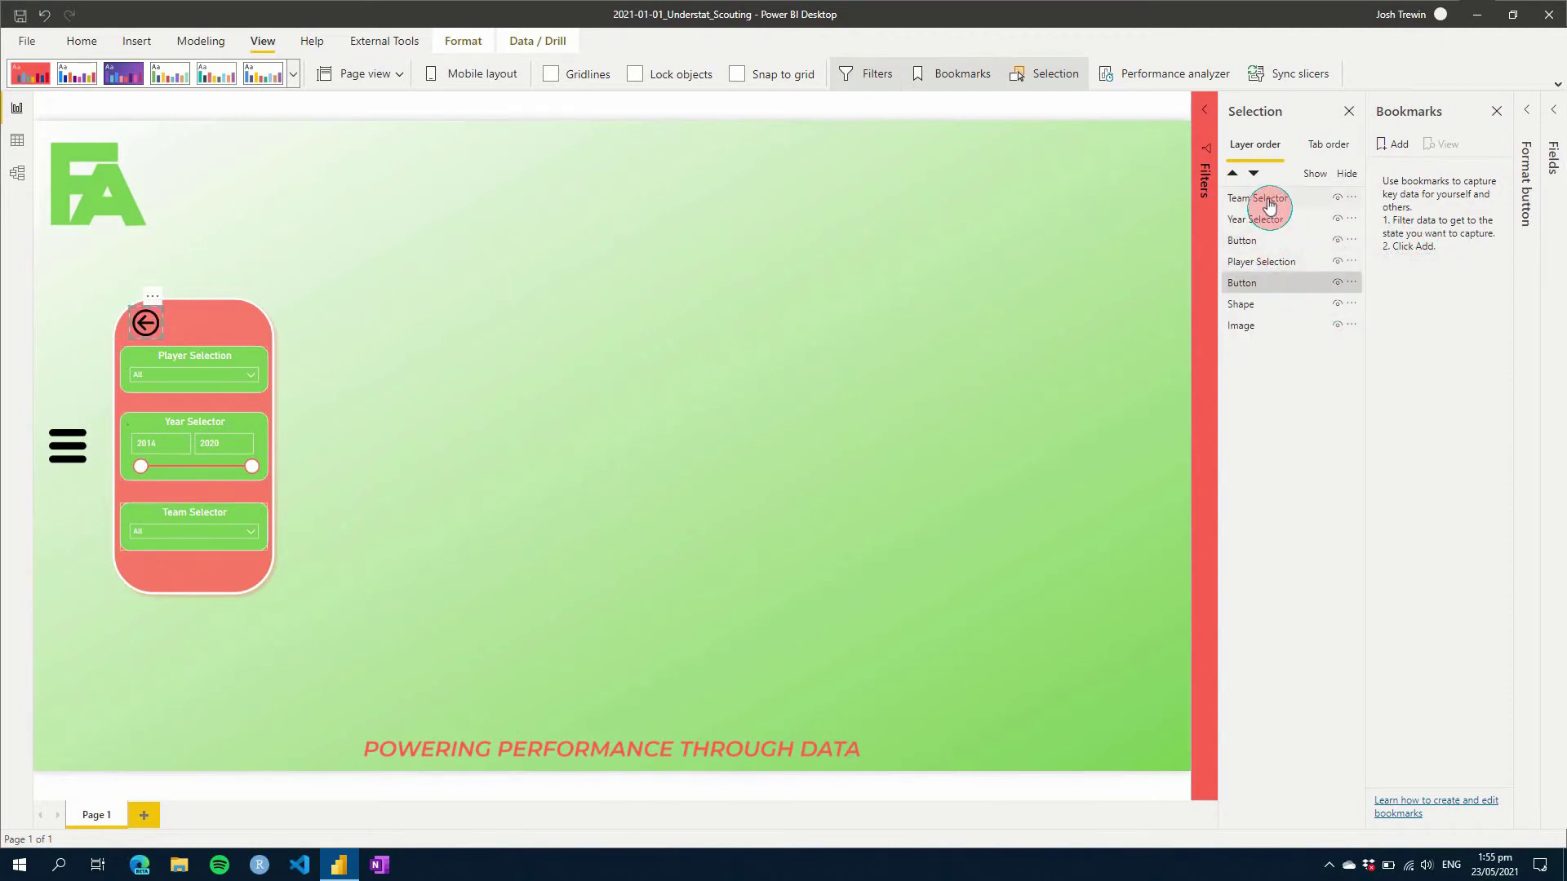
# Step: Group the Team Selector, Year Selector and Player Selection slicers with the back arrow button and the red rounded shape
pyautogui.moveTo(1267, 198); pyautogui.dragTo(1268, 225)
pyautogui.keyDown('ctrl'); pyautogui.click(1267, 225); pyautogui.keyUp('ctrl')
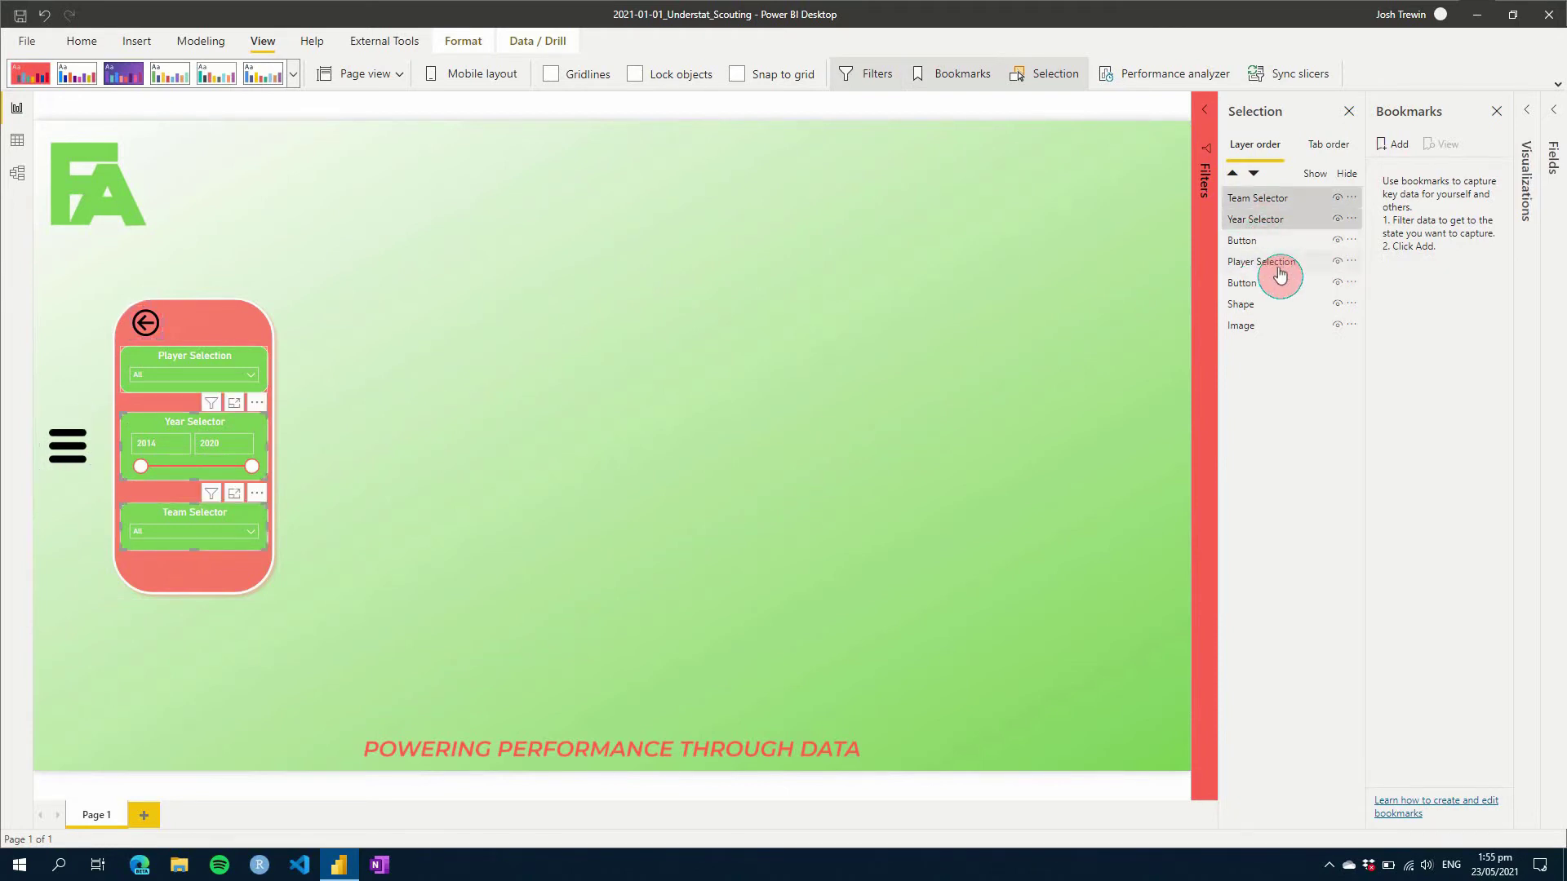
pyautogui.keyDown('ctrl'); pyautogui.click(1275, 266); pyautogui.keyUp('ctrl')
pyautogui.keyDown('ctrl'); pyautogui.click(1270, 283); pyautogui.keyUp('ctrl')
pyautogui.keyDown('ctrl'); pyautogui.click(1263, 306); pyautogui.keyUp('ctrl')
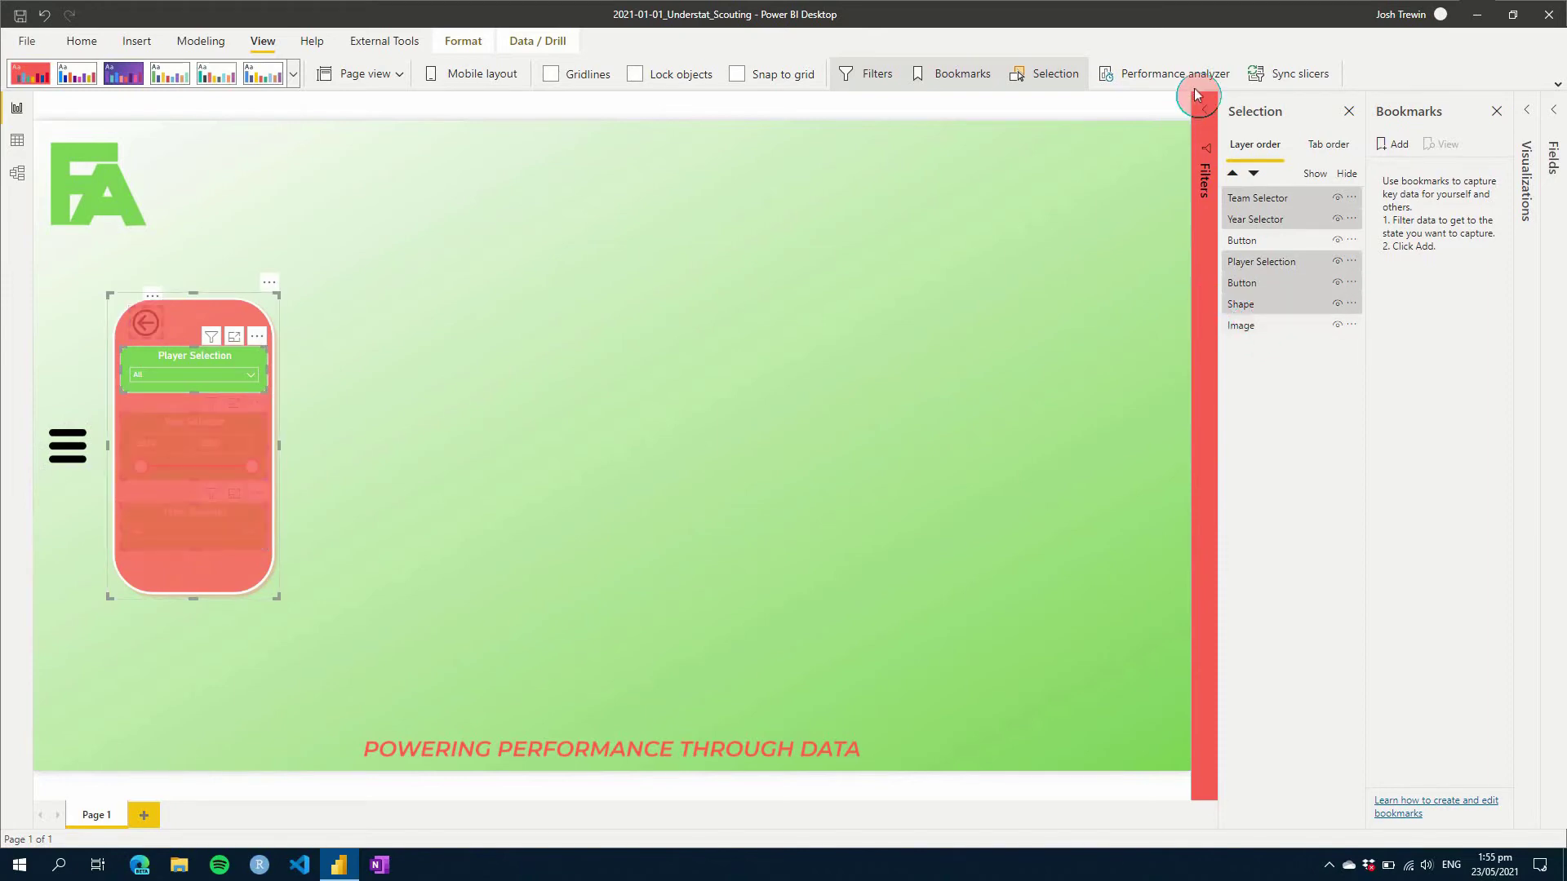
pyautogui.click(461, 41)
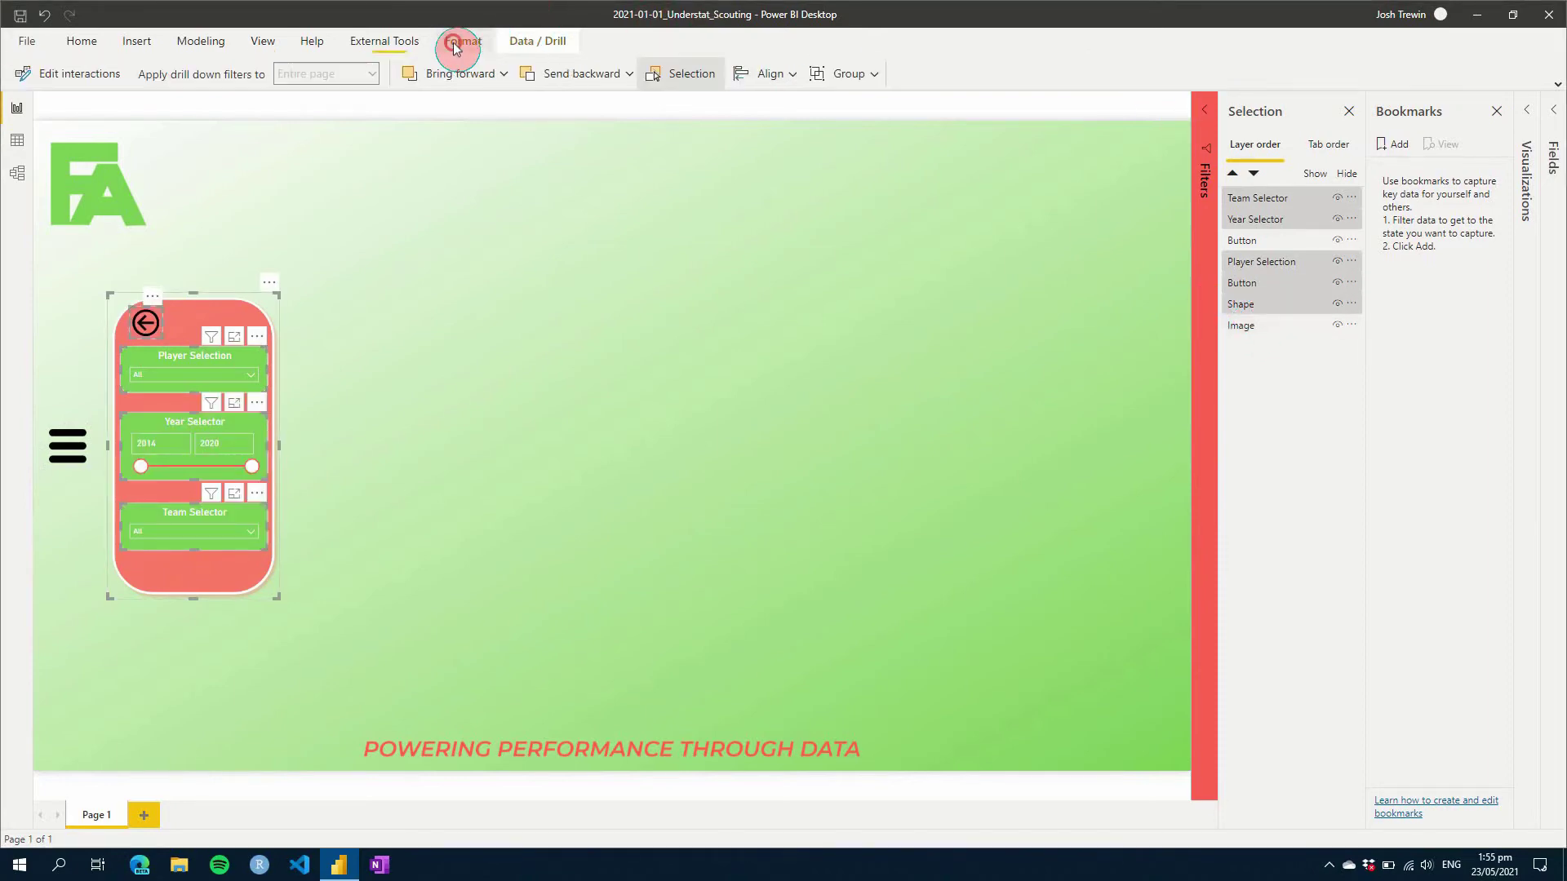
pyautogui.click(880, 79)
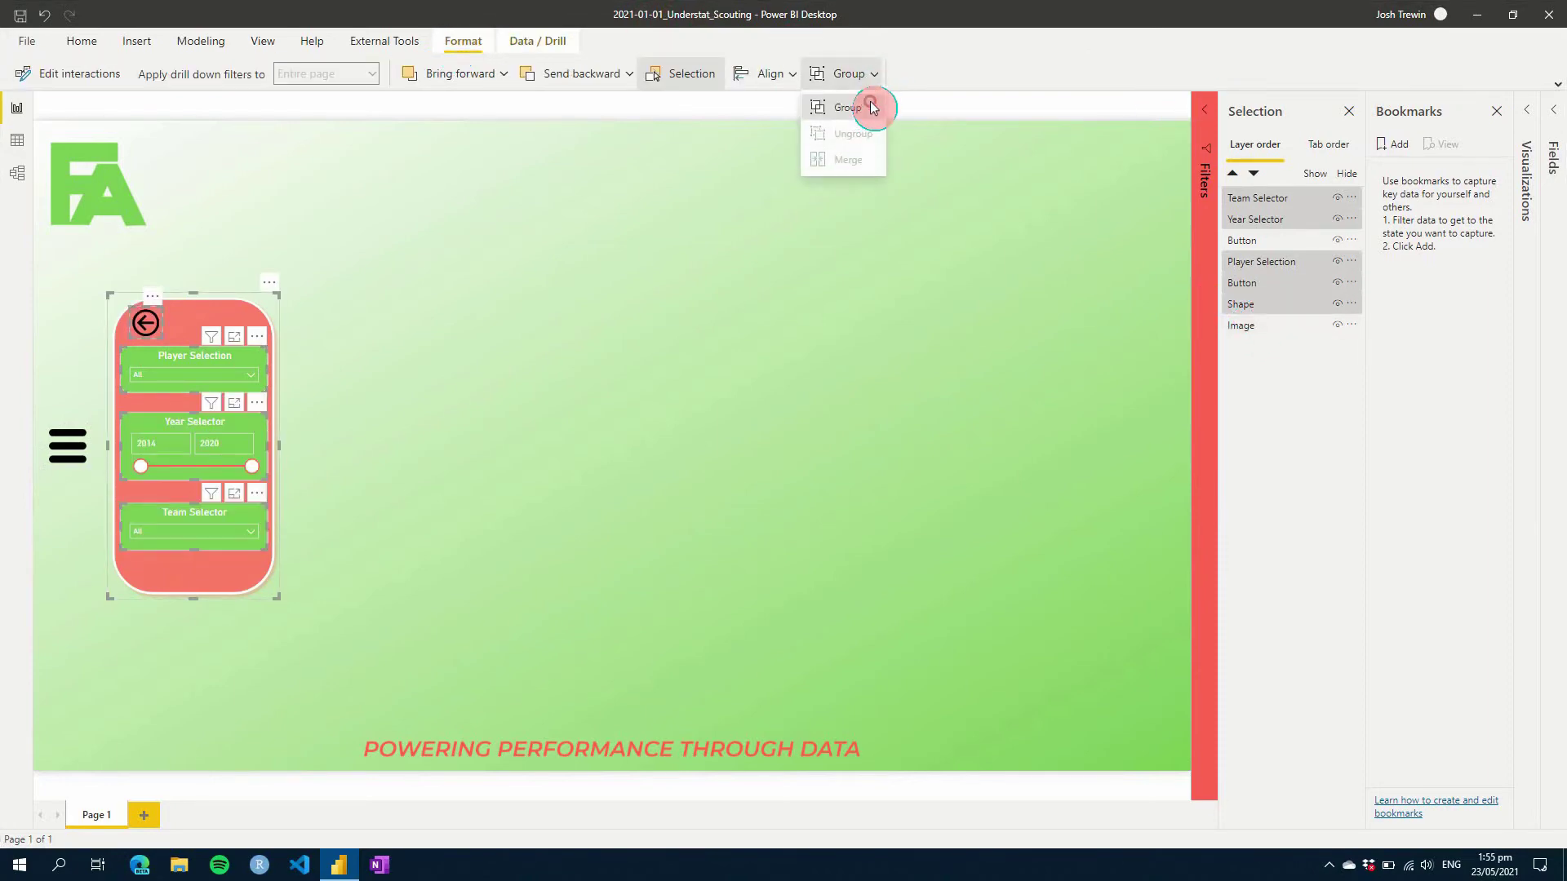
pyautogui.click(869, 104)
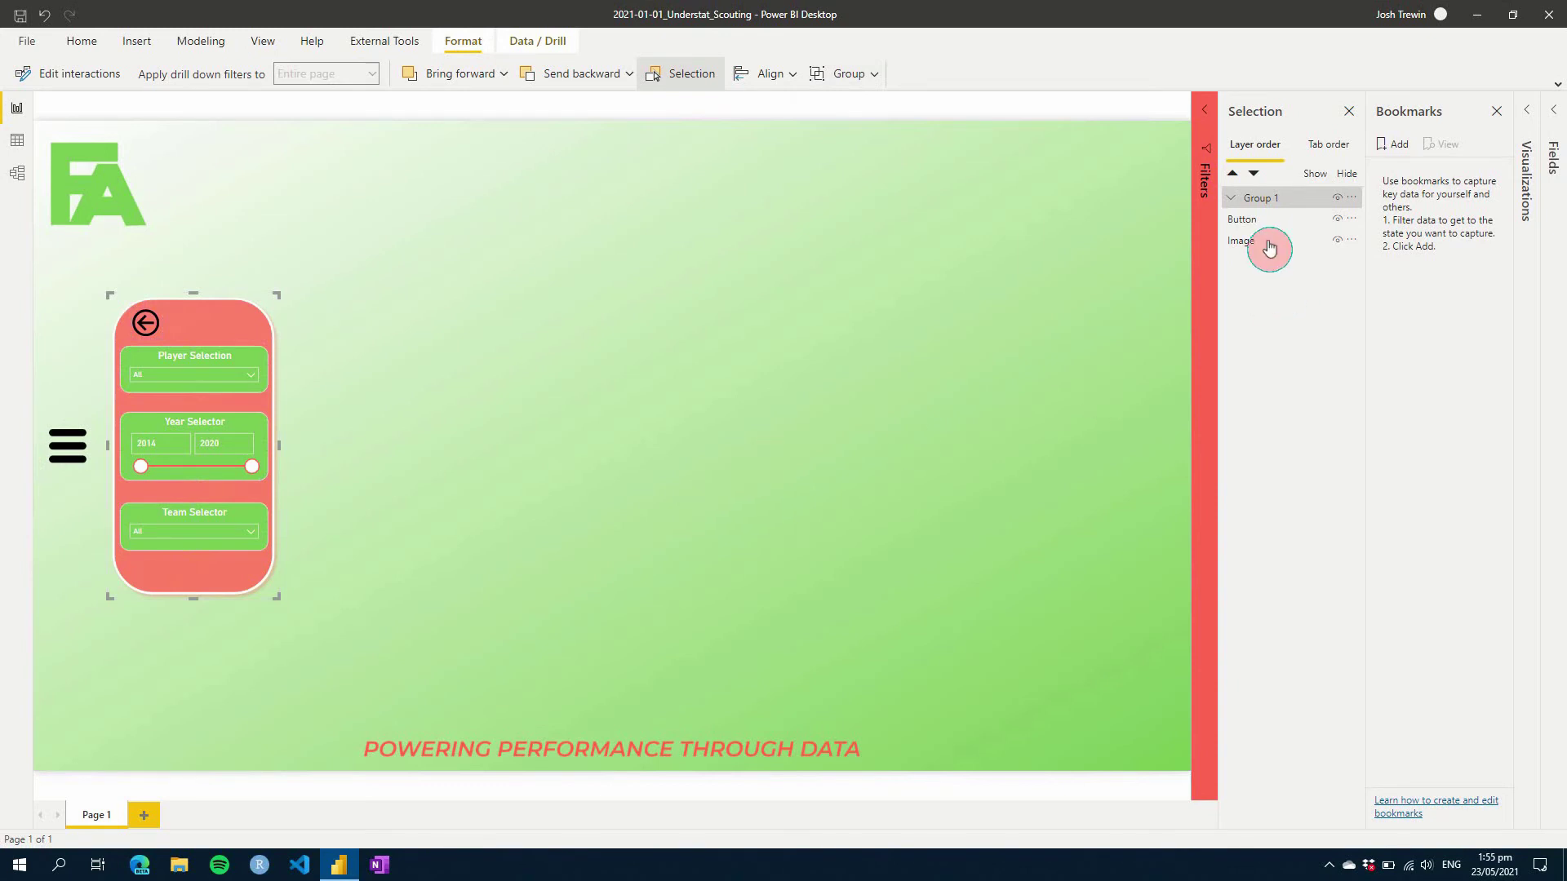
# Step: Name the regrouped slicers, back button and shape Slicer Pane
pyautogui.doubleClick(1265, 199)
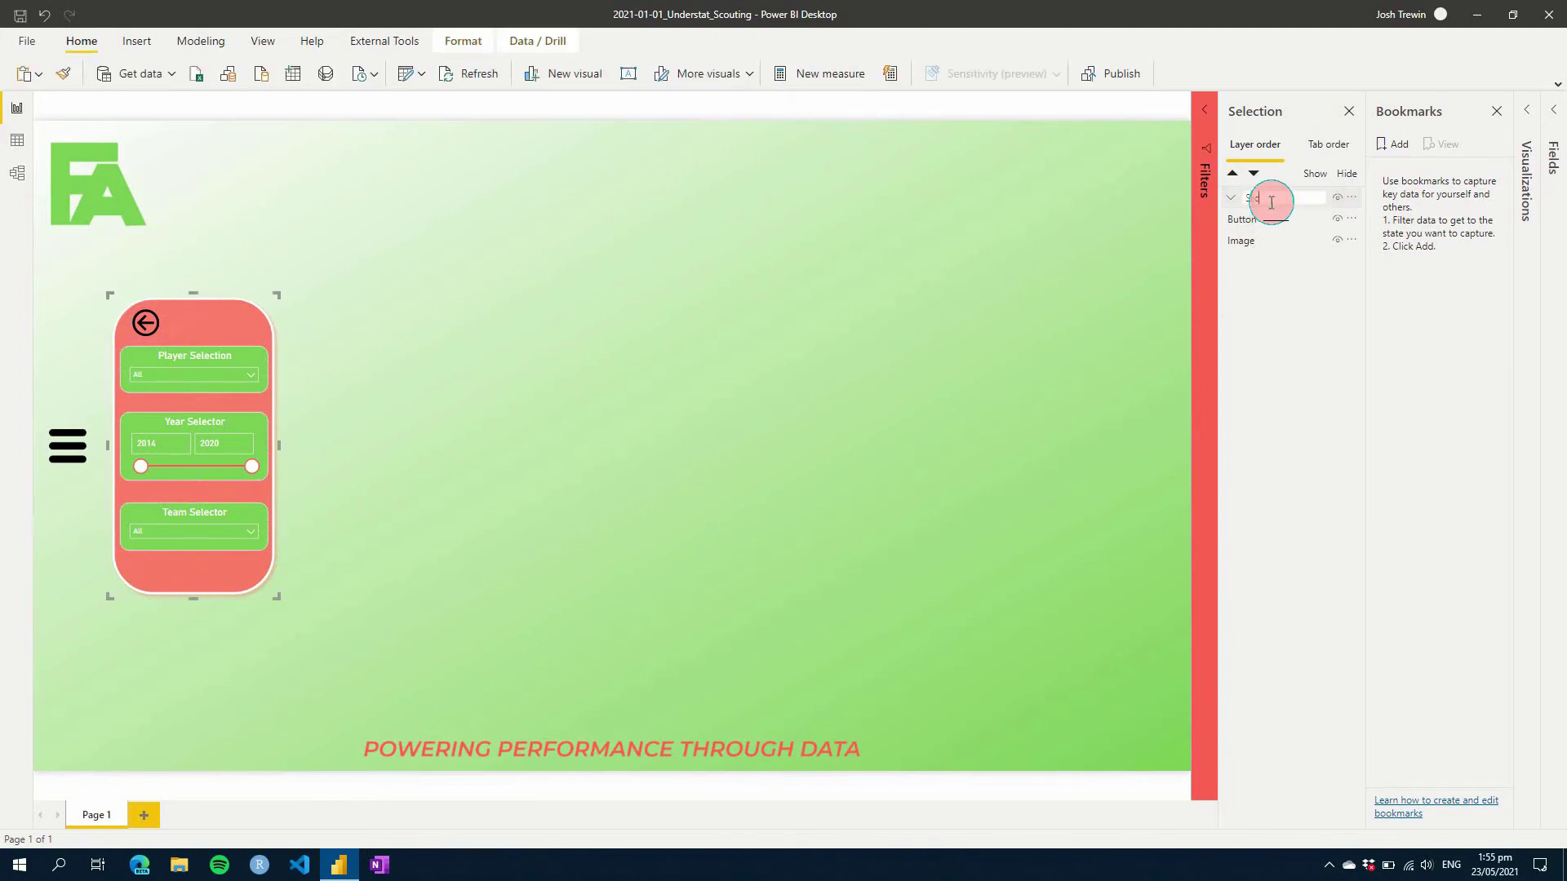
pyautogui.write('Slicer Pane')
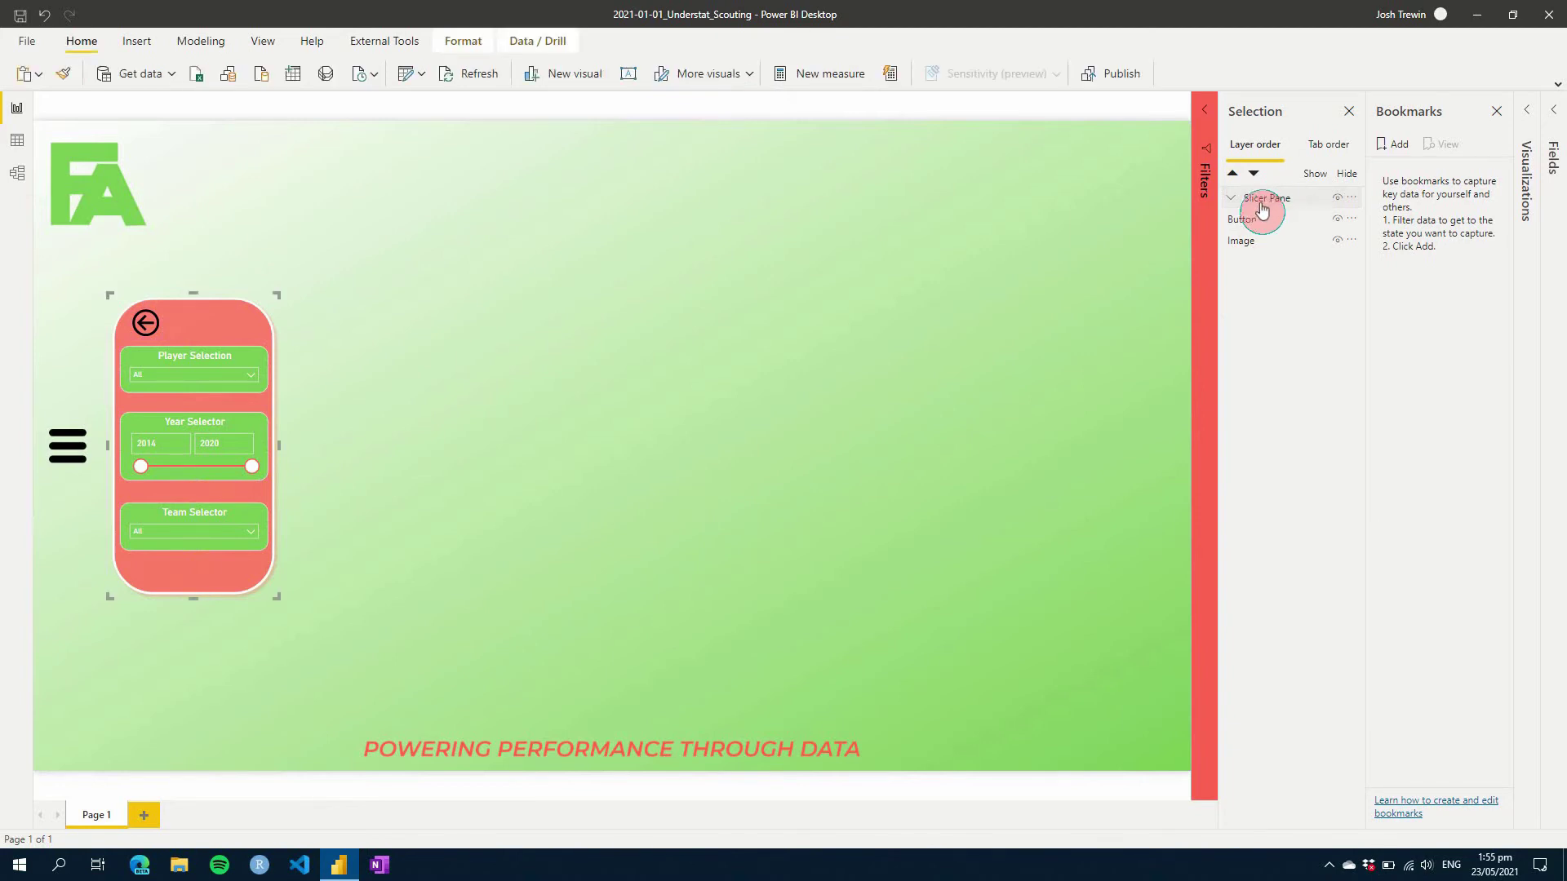
pyautogui.press('Return')
# Step: Hide the Slicer Pane group and add a bookmark of this state named Slicers Hide
pyautogui.click(1339, 200)
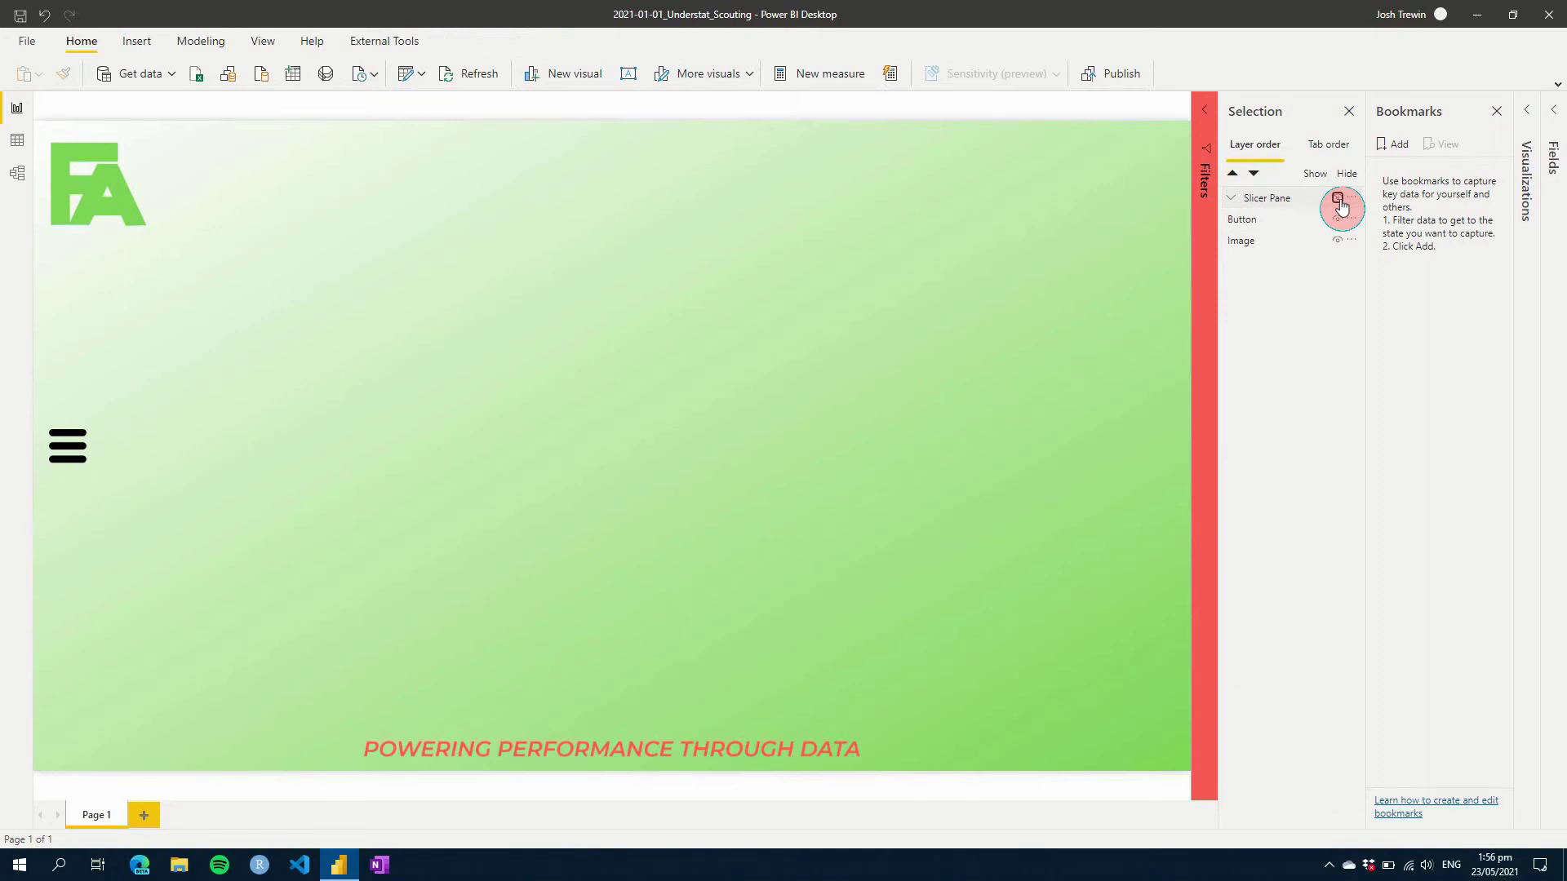
pyautogui.click(1394, 146)
pyautogui.doubleClick(1414, 169)
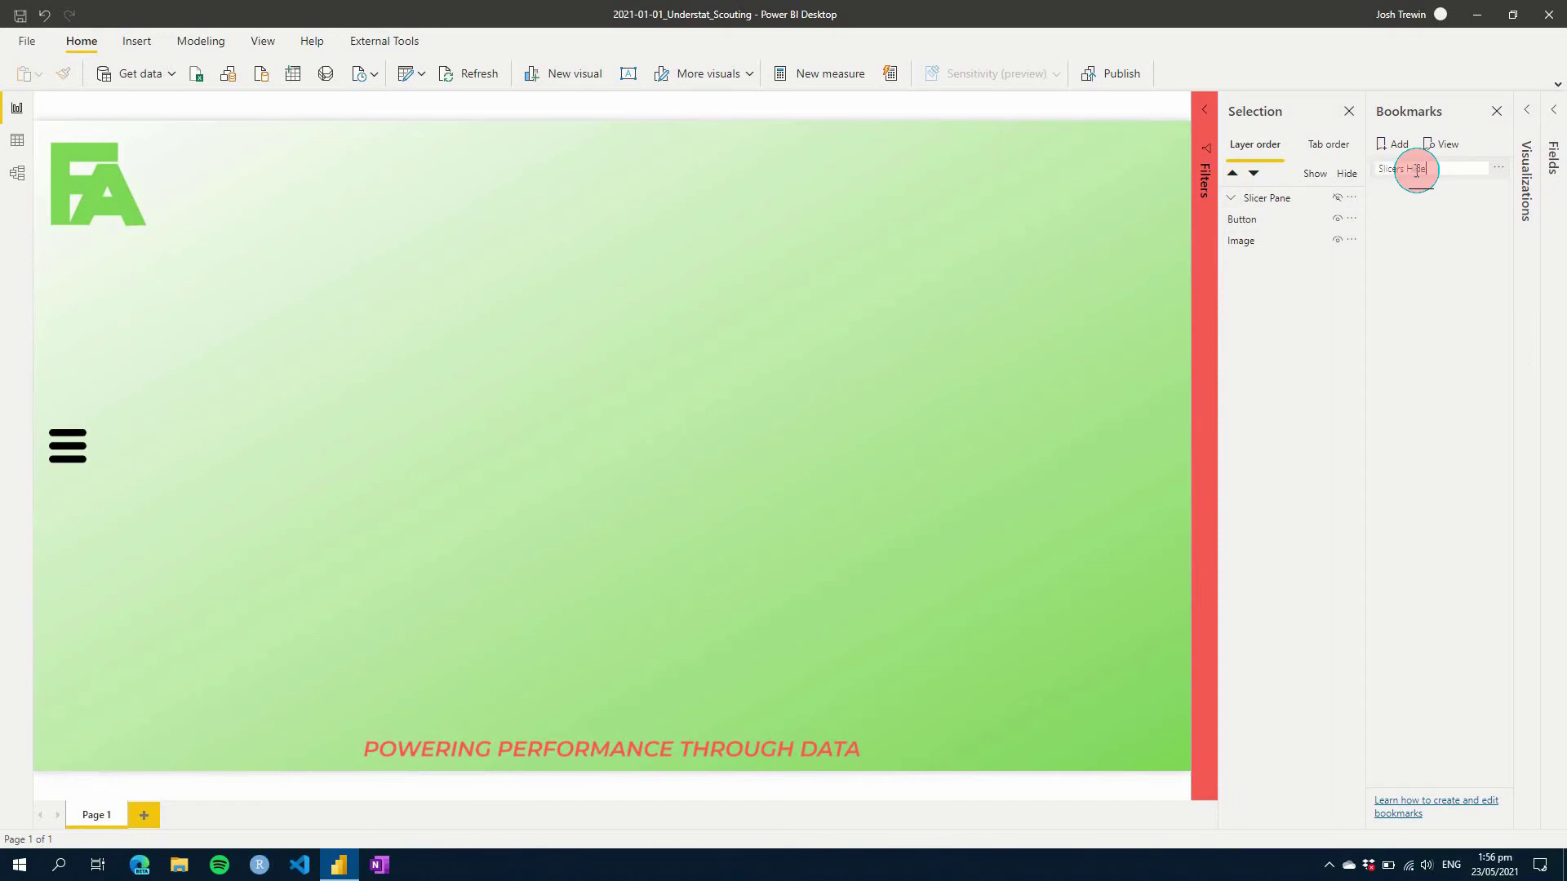
pyautogui.write('Slicers Hide')
pyautogui.press('Return')
# Step: Exclude Data from the Slicers Hide bookmark and update the bookmark
pyautogui.click(1499, 168)
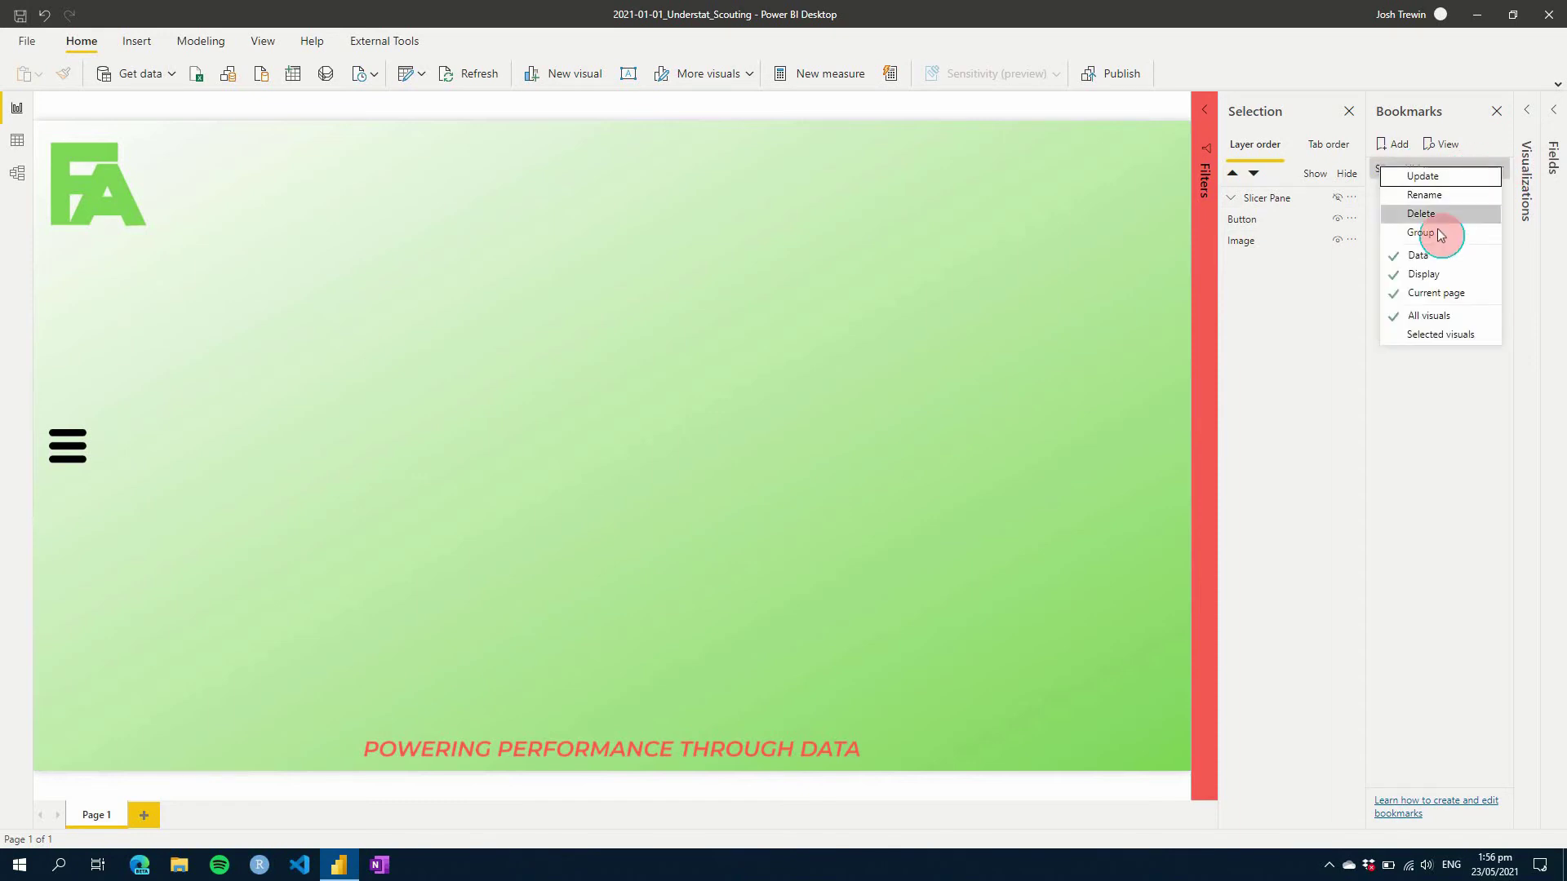
pyautogui.click(1417, 253)
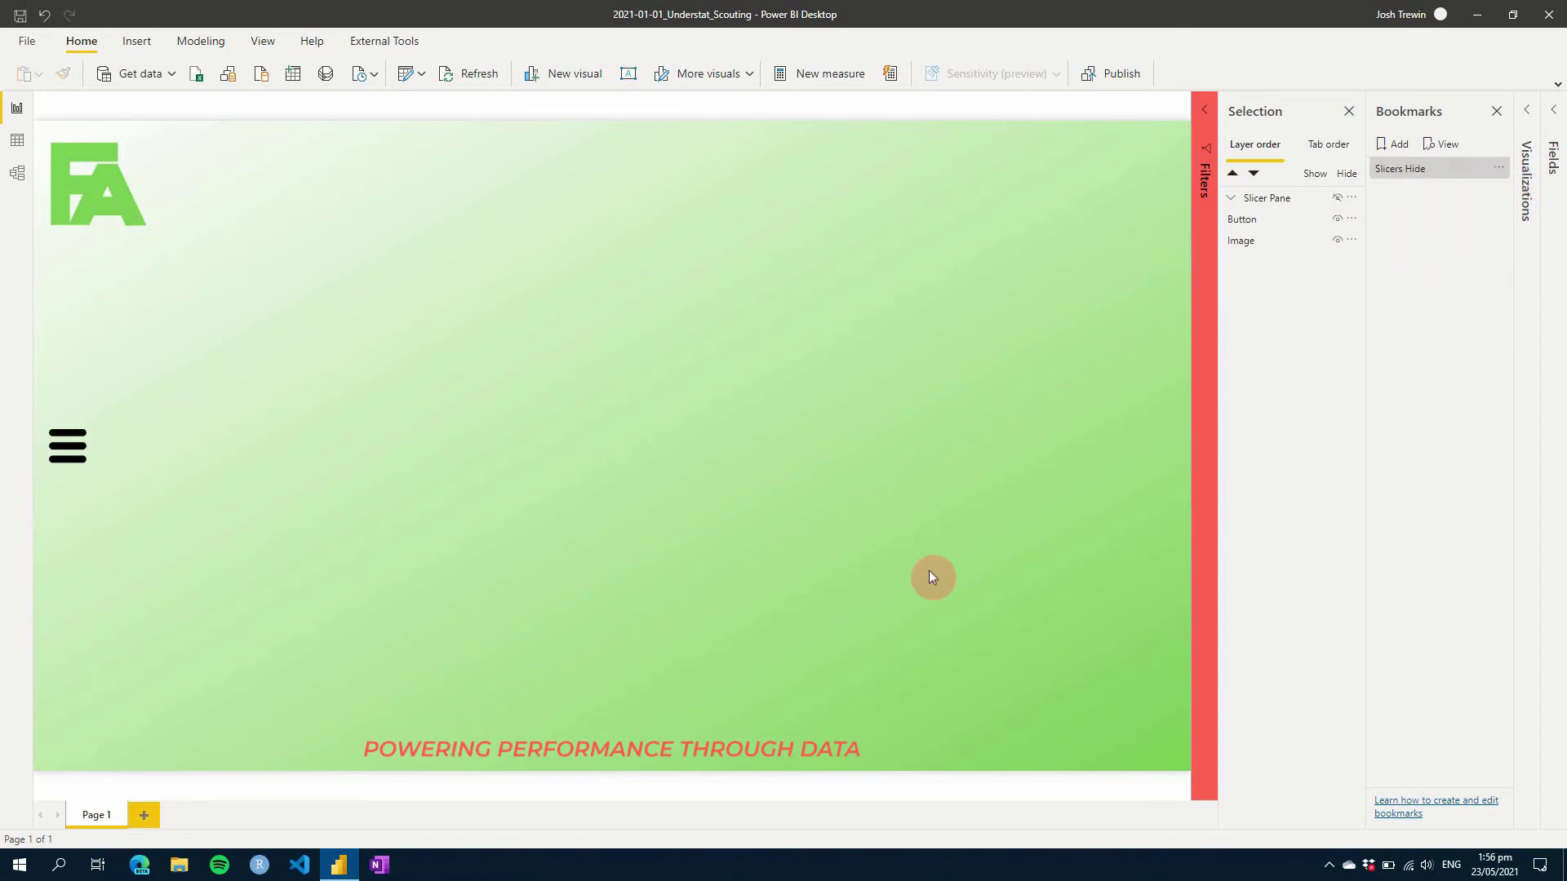
pyautogui.click(1499, 169)
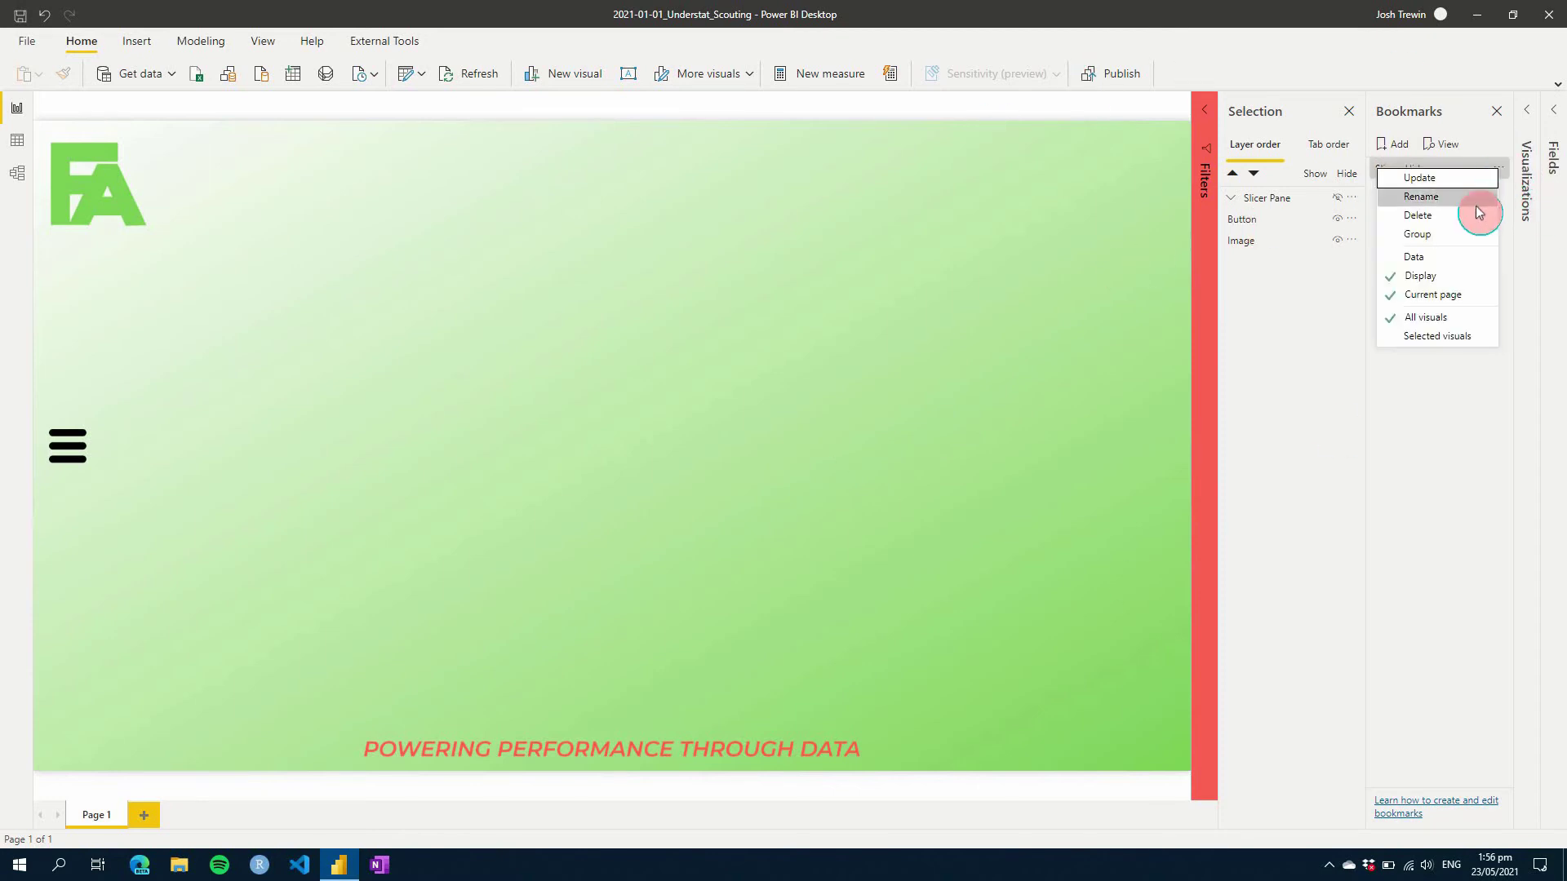
pyautogui.click(1448, 181)
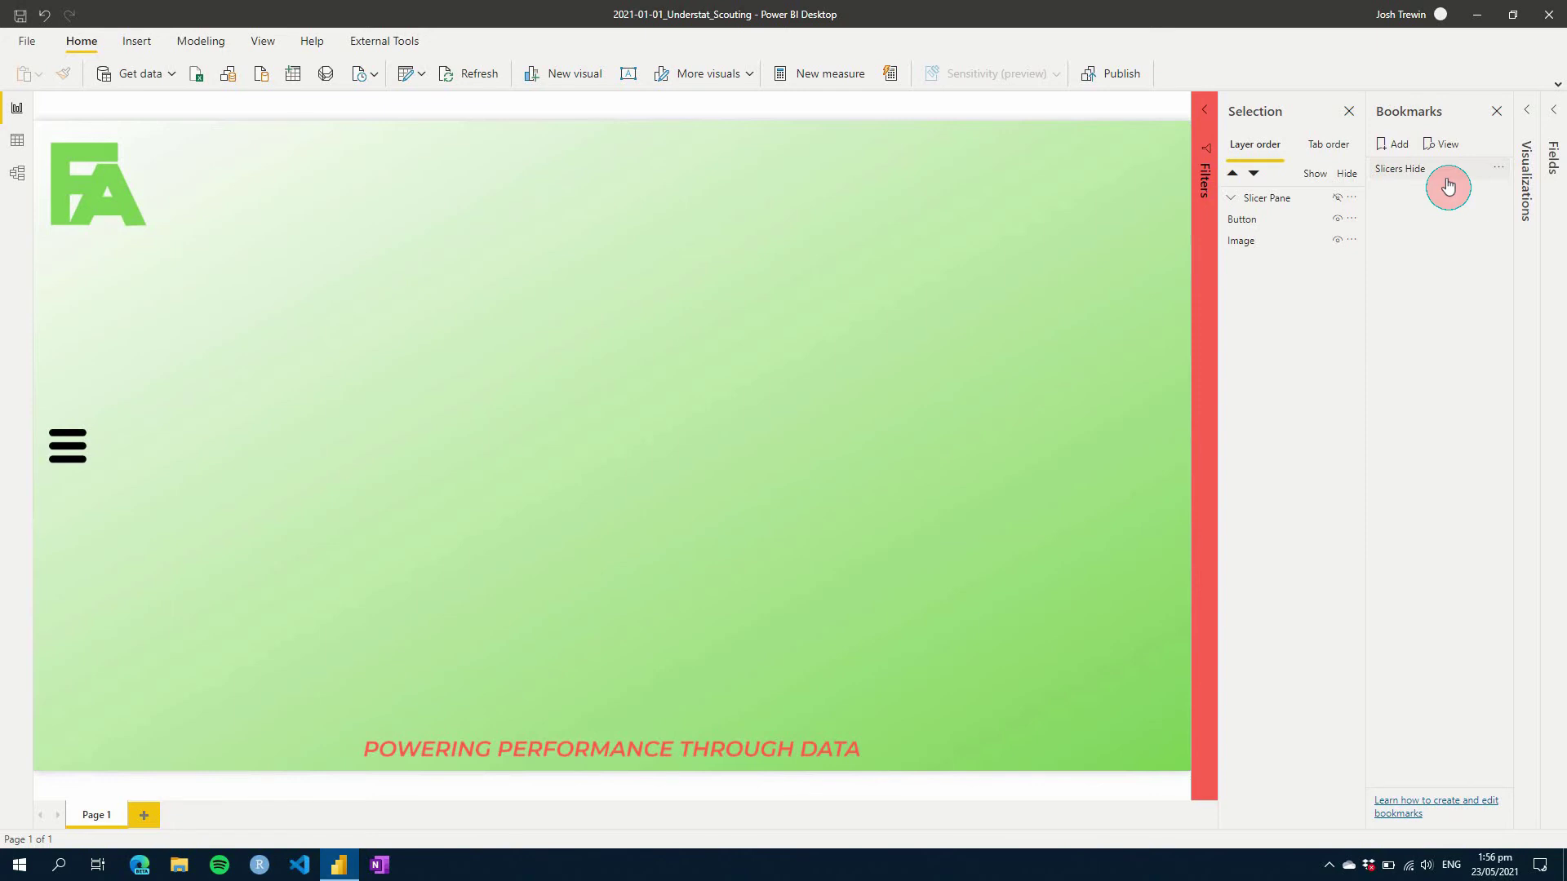
# Step: Make the Slicer Pane group visible and add a bookmark of this state named Slicers Show
pyautogui.click(1336, 201)
pyautogui.click(1336, 201)
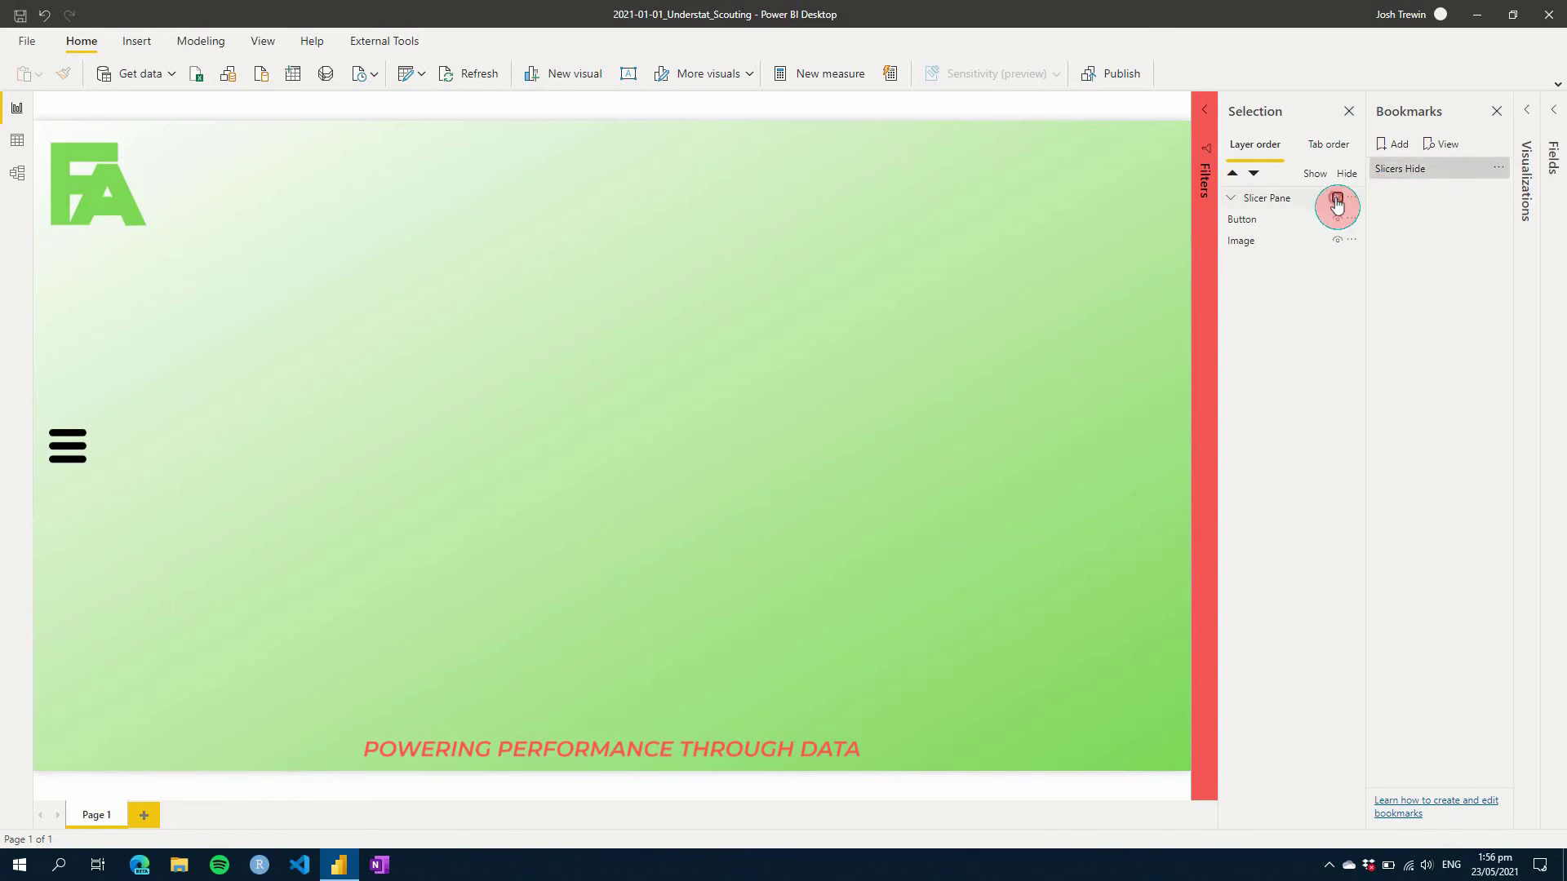
pyautogui.click(1394, 144)
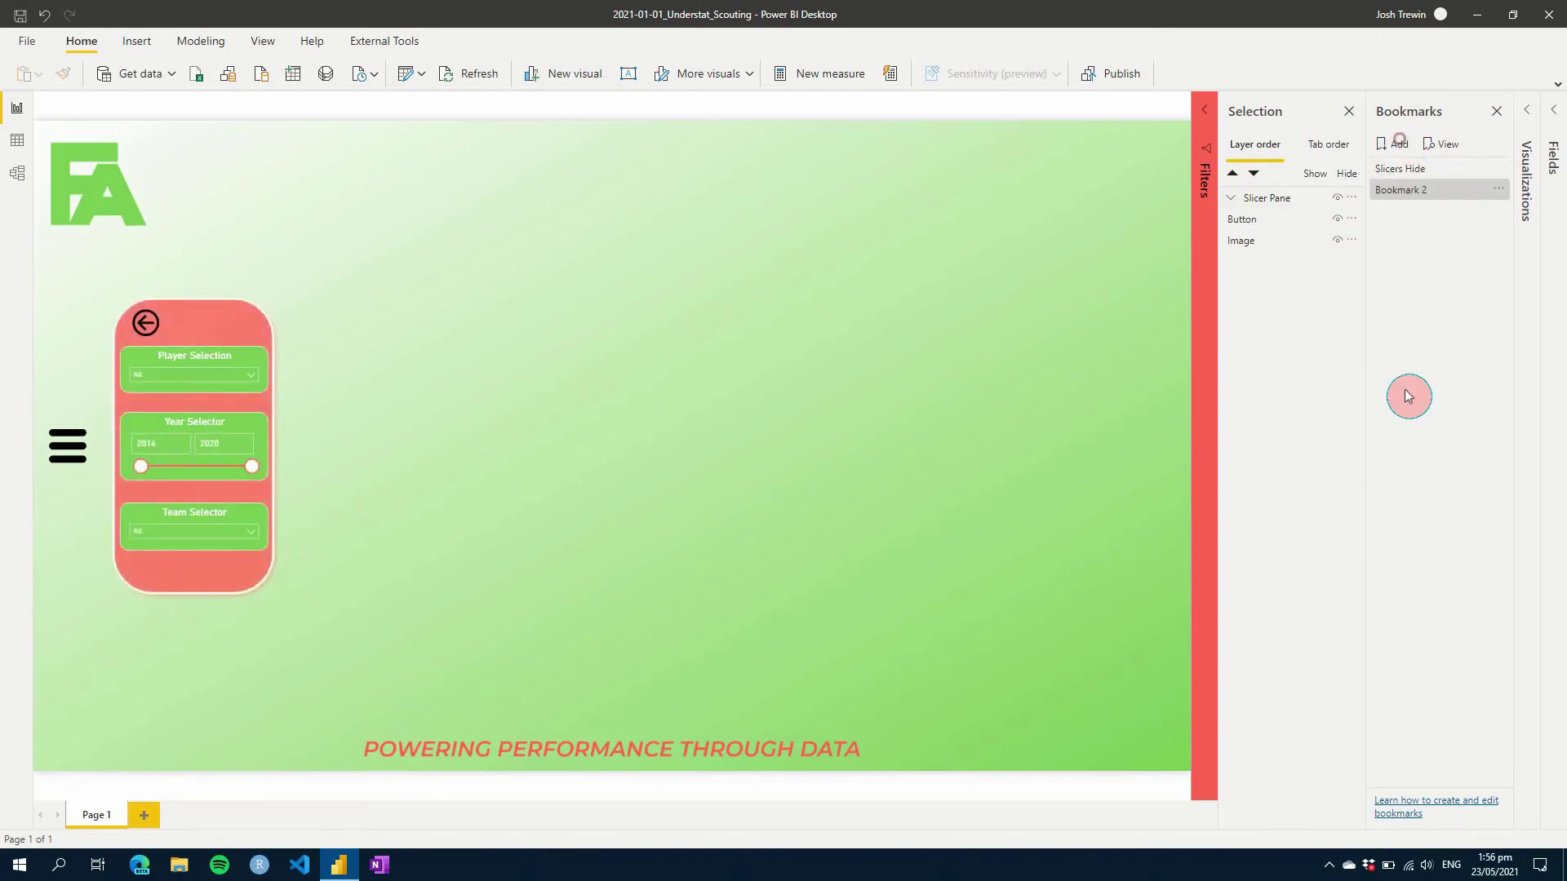
pyautogui.doubleClick(1424, 189)
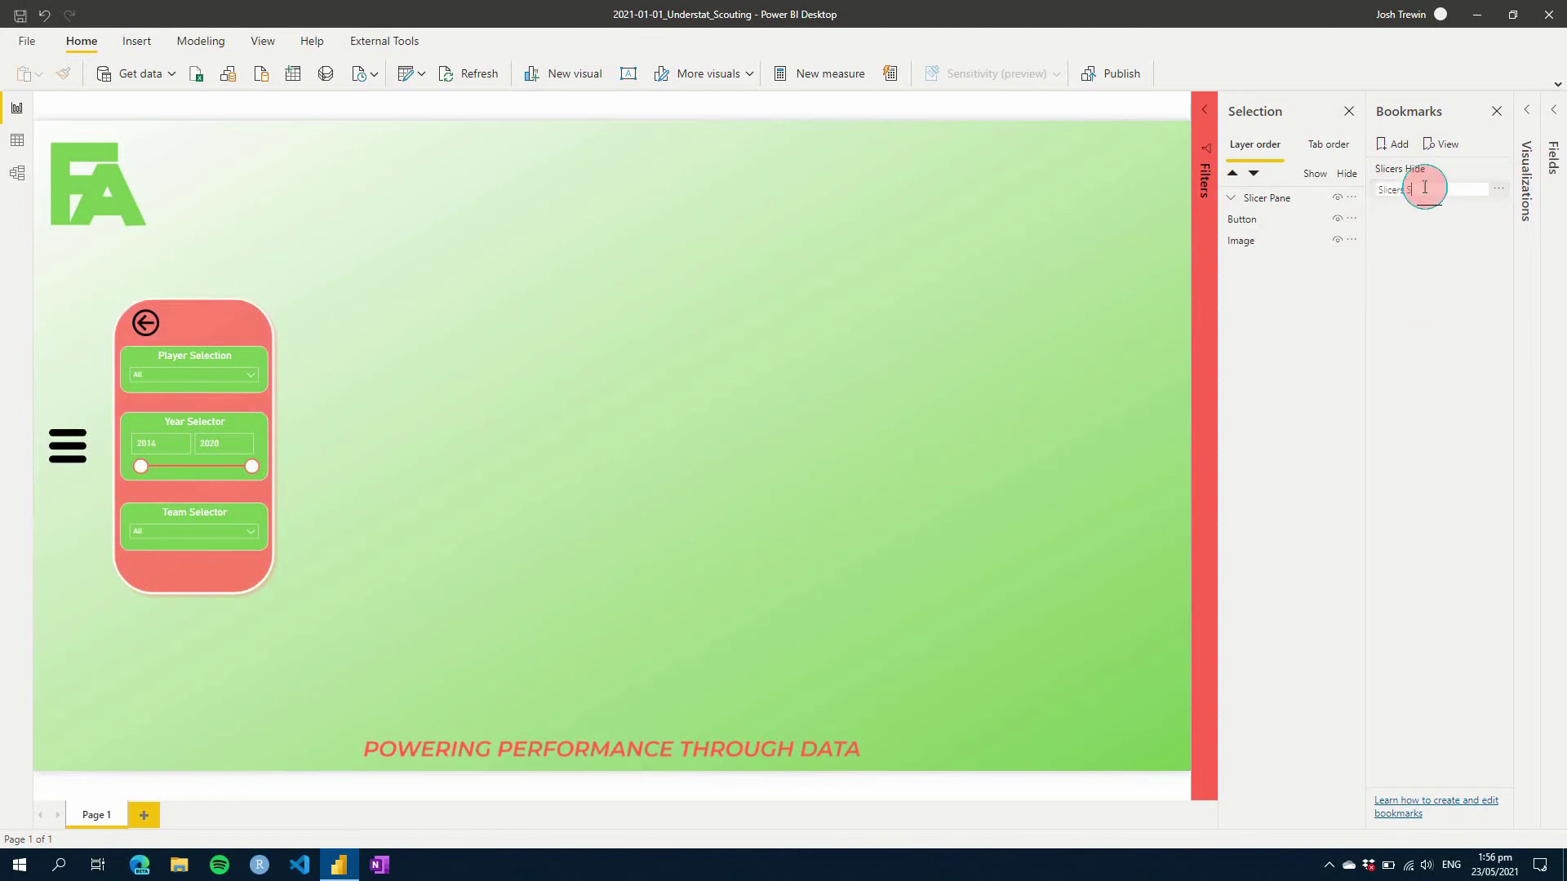
pyautogui.press('Return')
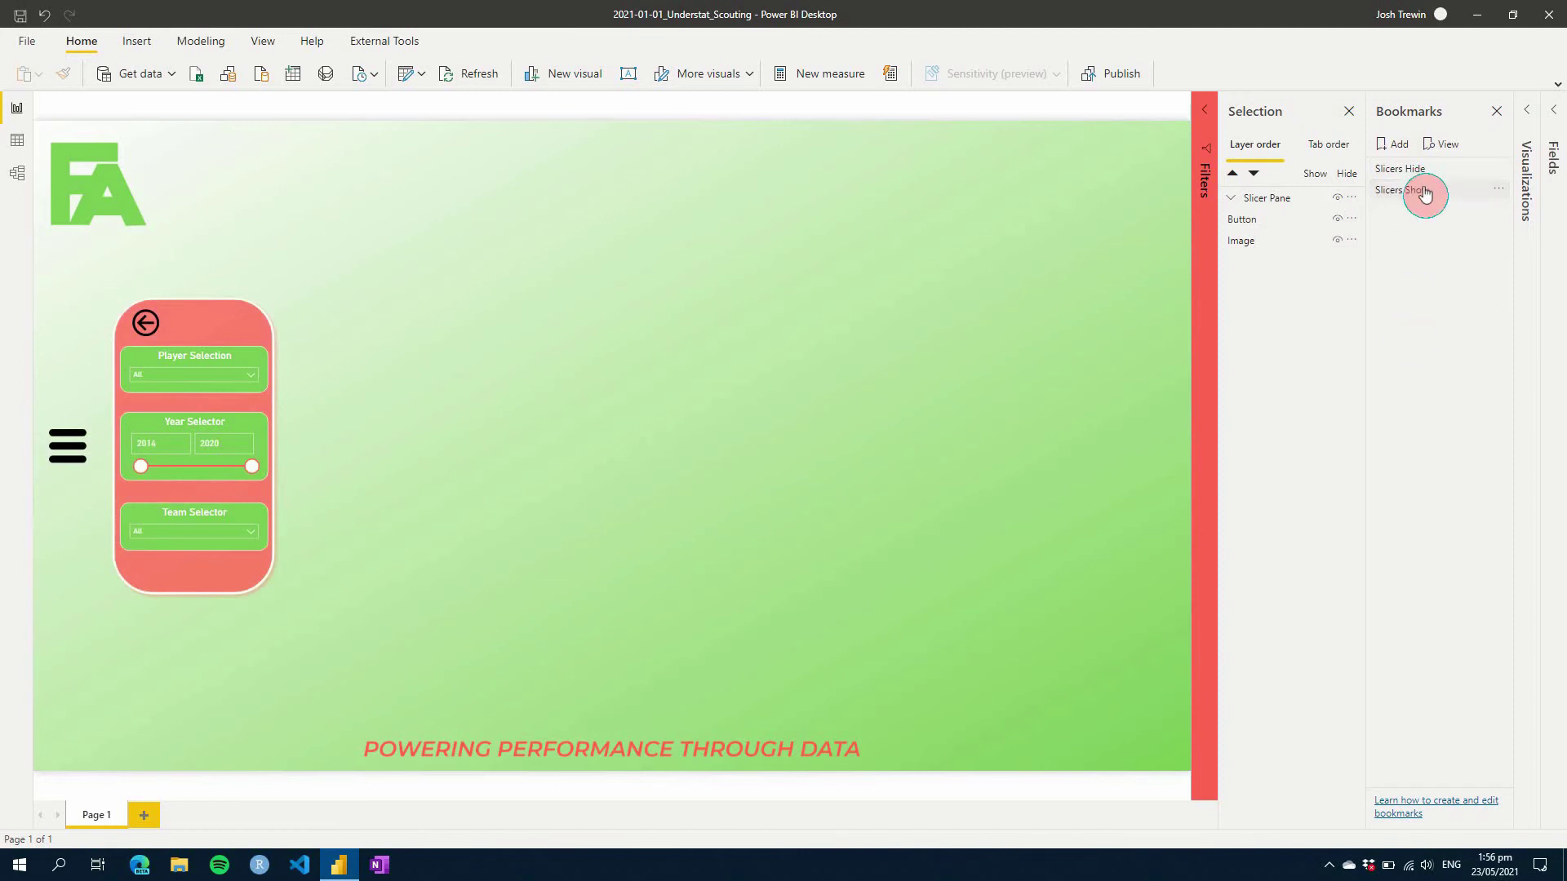
# Step: Exclude Data from the Slicers Show bookmark and update the bookmark
pyautogui.click(1500, 189)
pyautogui.click(1474, 276)
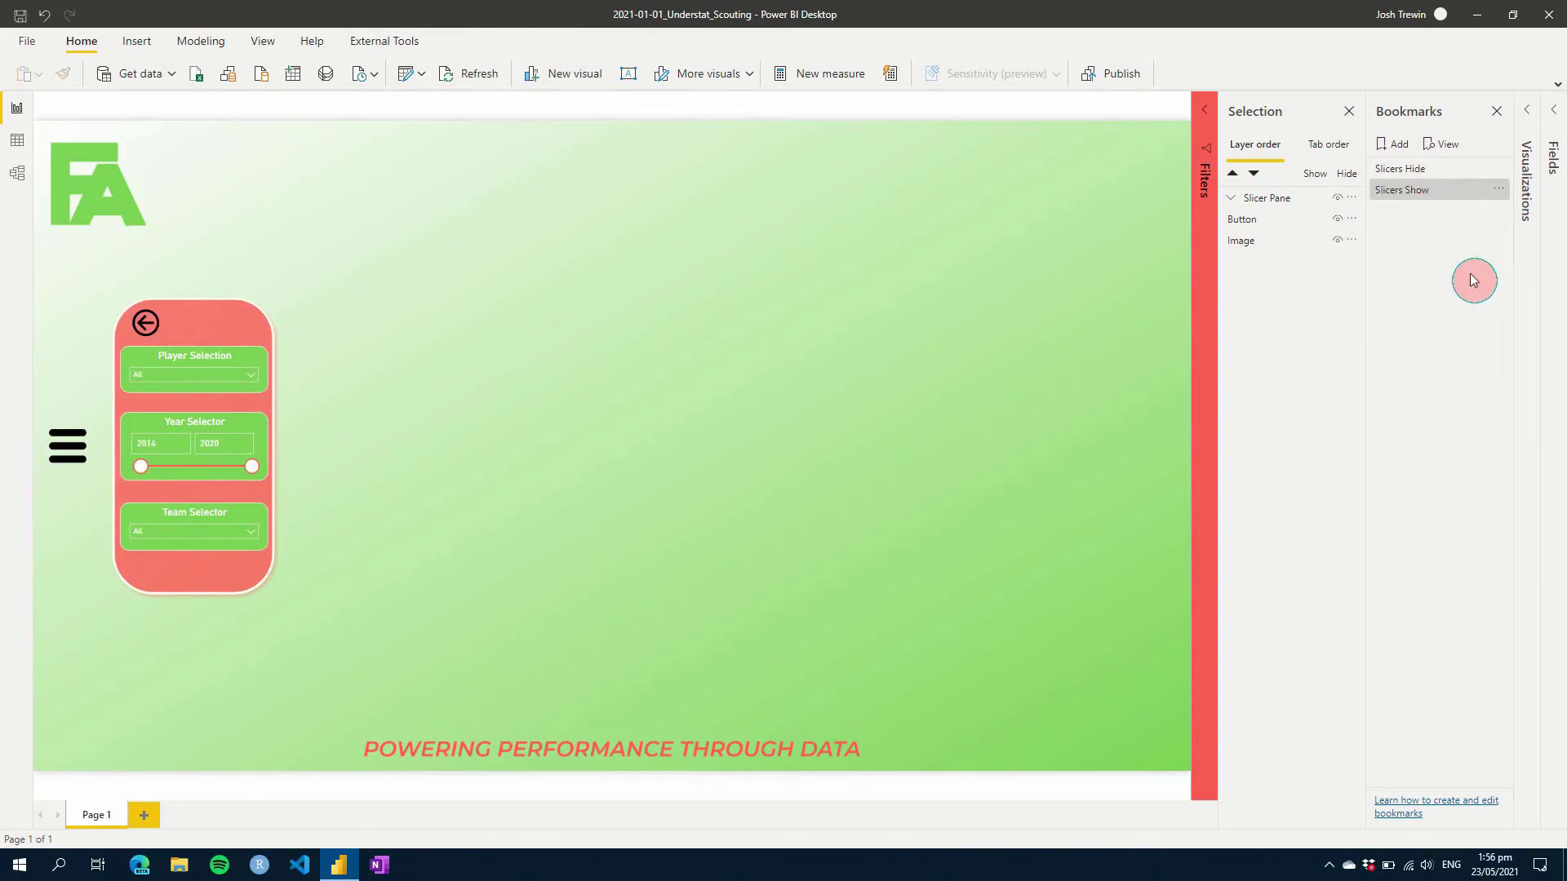
pyautogui.click(1499, 192)
pyautogui.click(1451, 204)
# Step: Test the Slicers Hide and Slicers Show bookmarks by applying each in turn
pyautogui.click(1420, 178)
pyautogui.click(1420, 177)
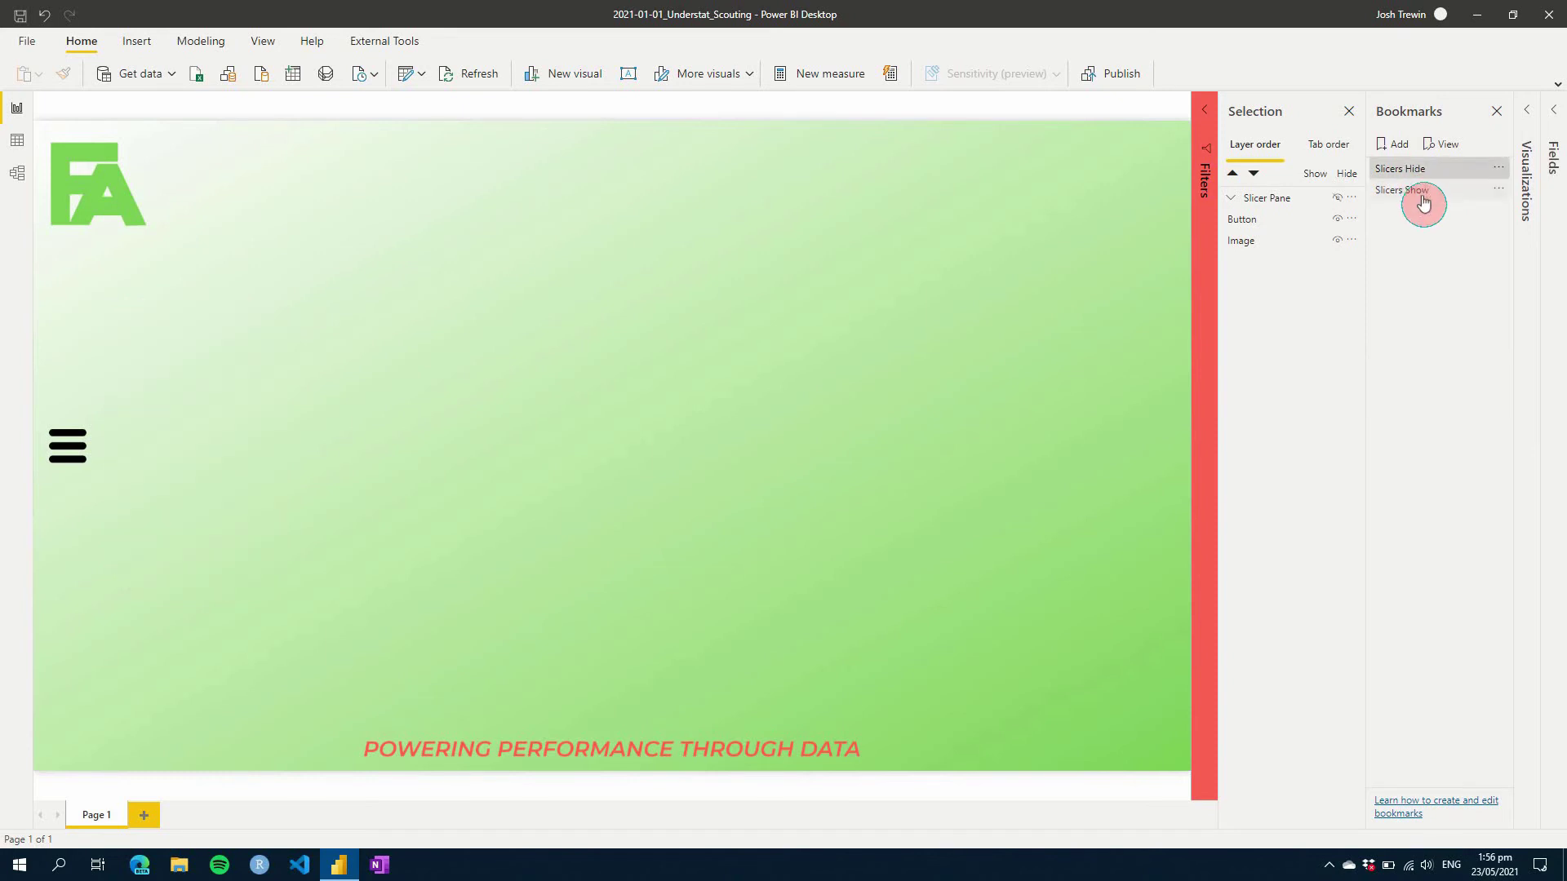
pyautogui.click(1422, 196)
pyautogui.click(1423, 188)
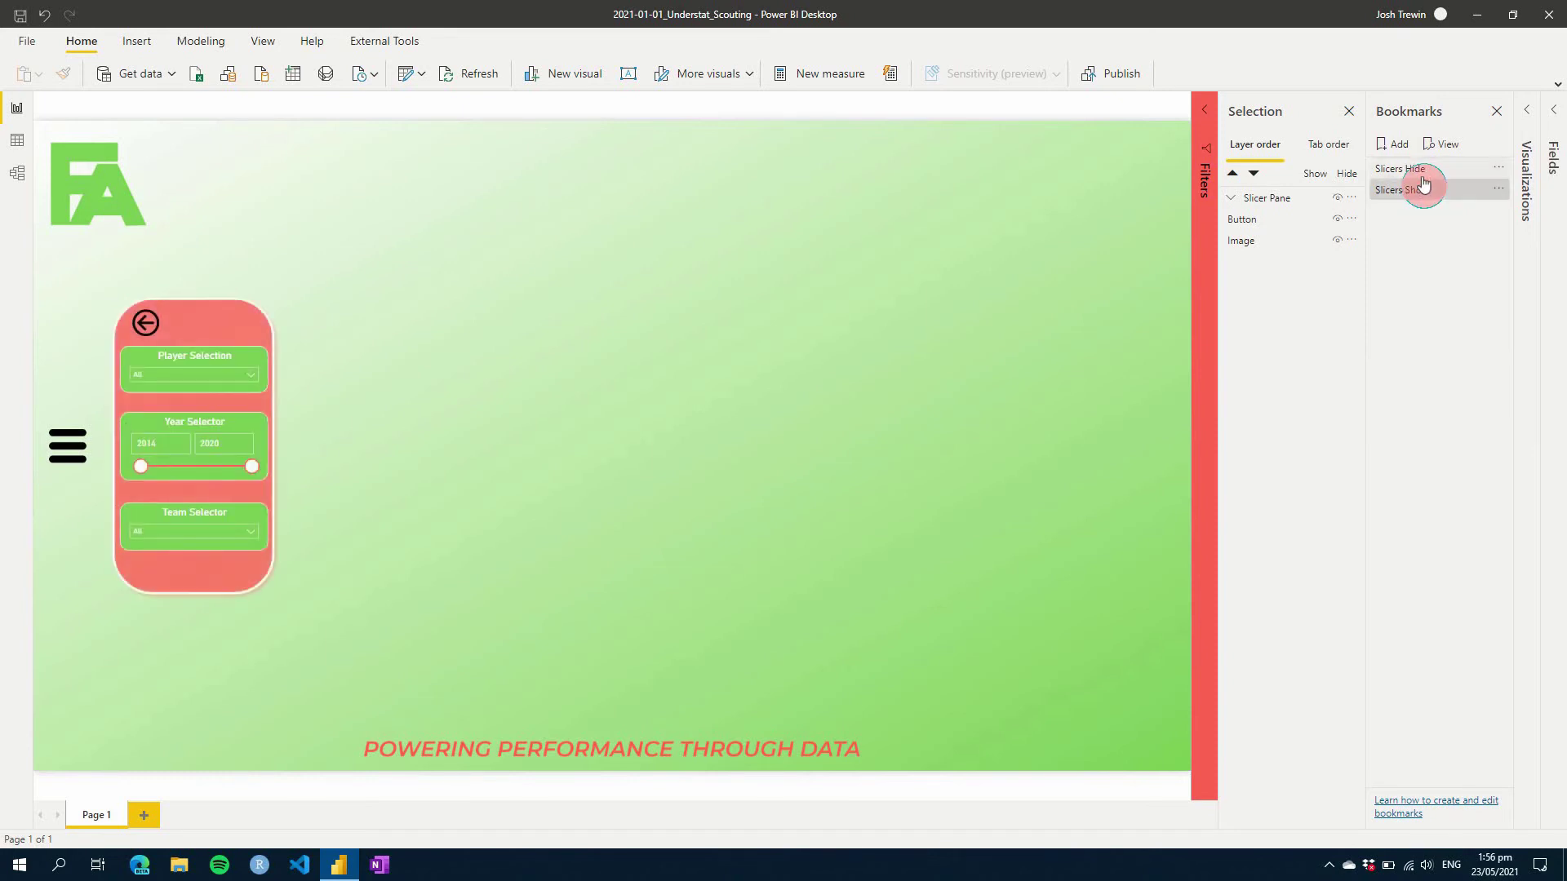
# Step: Close the Selection and Bookmarks panes and set the back button's action to the Slicers Hide bookmark
pyautogui.click(1497, 112)
pyautogui.click(1497, 119)
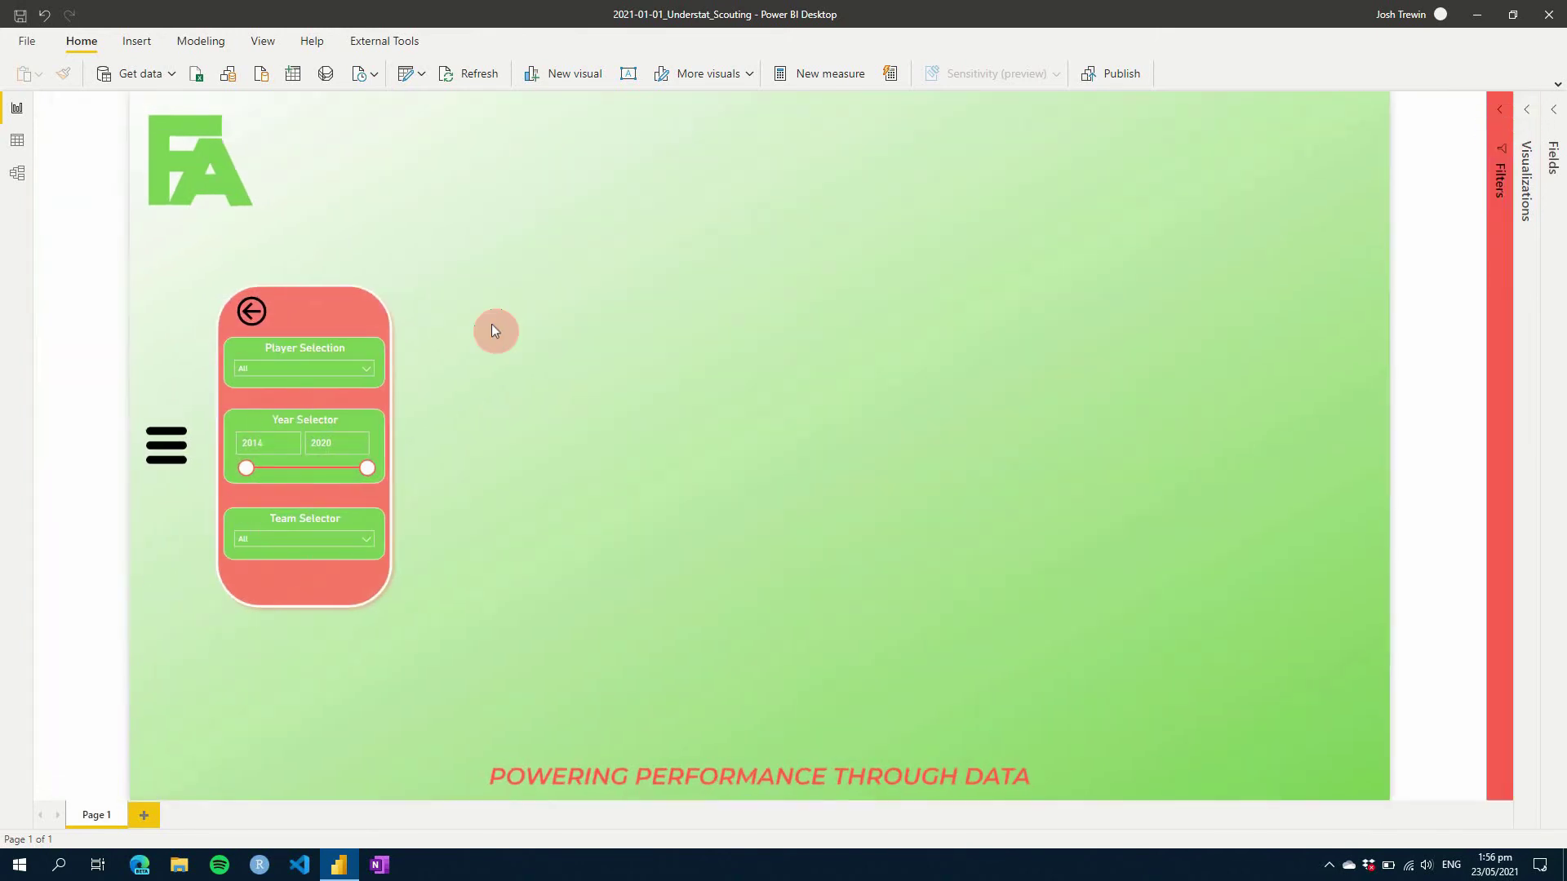
pyautogui.click(261, 323)
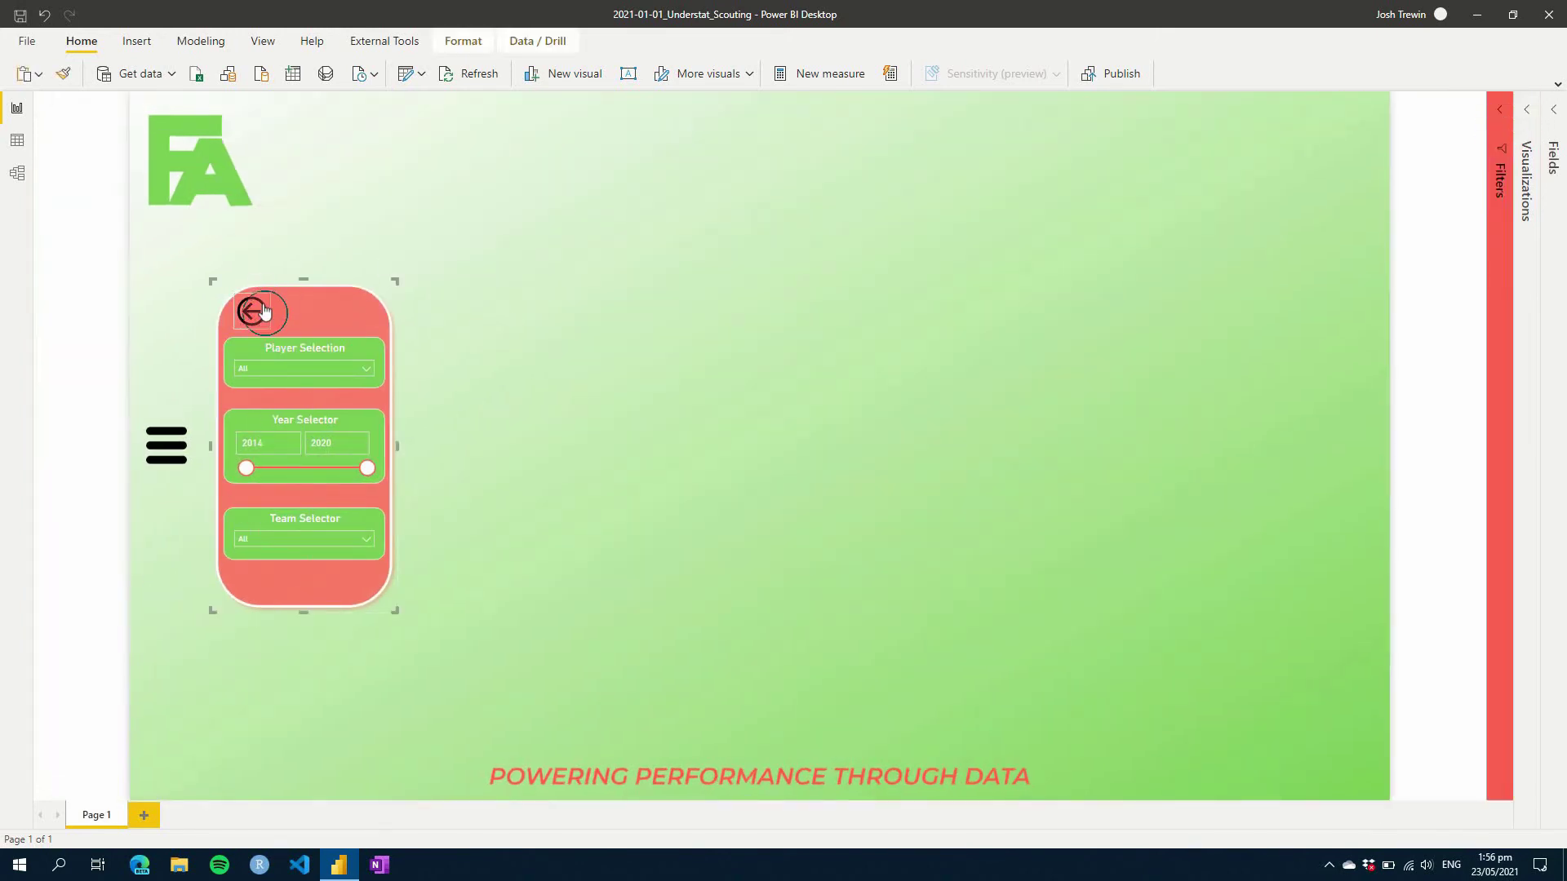
pyautogui.click(257, 317)
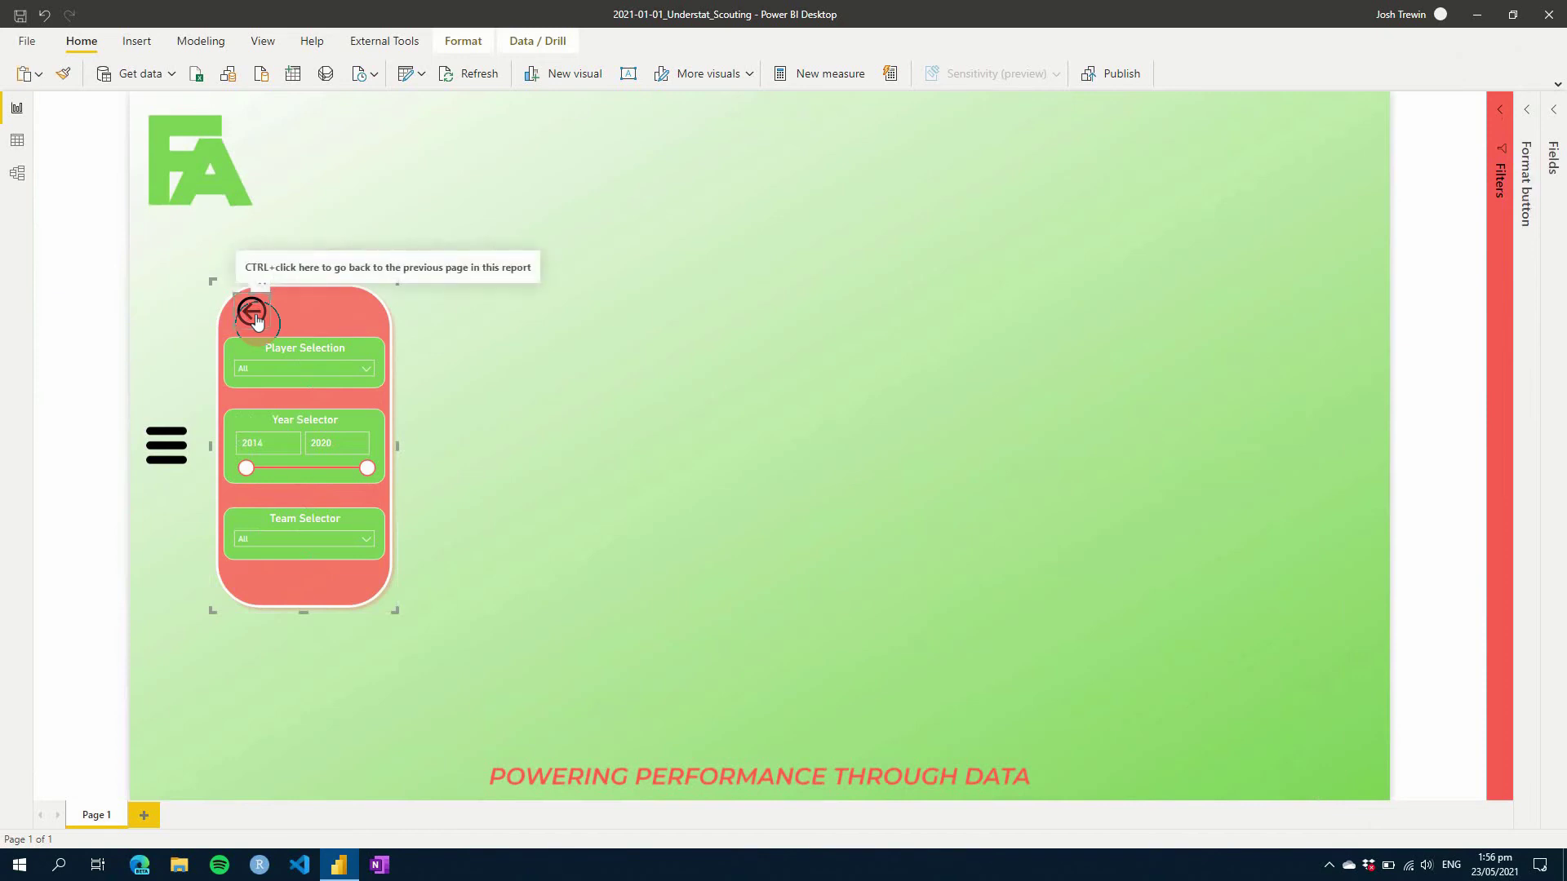
pyautogui.click(1527, 109)
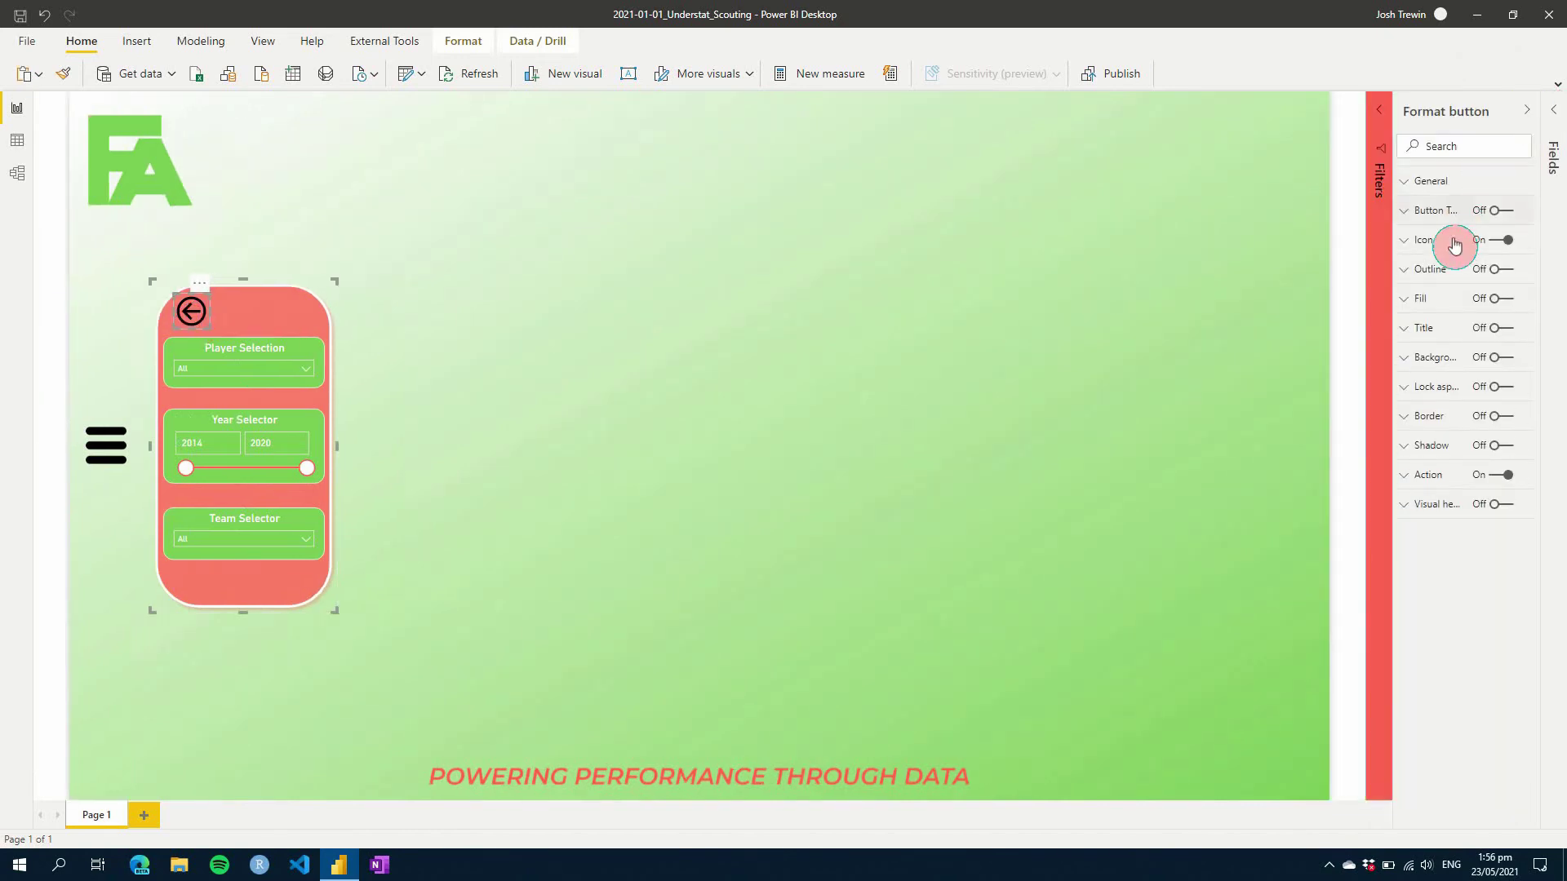
pyautogui.click(1436, 480)
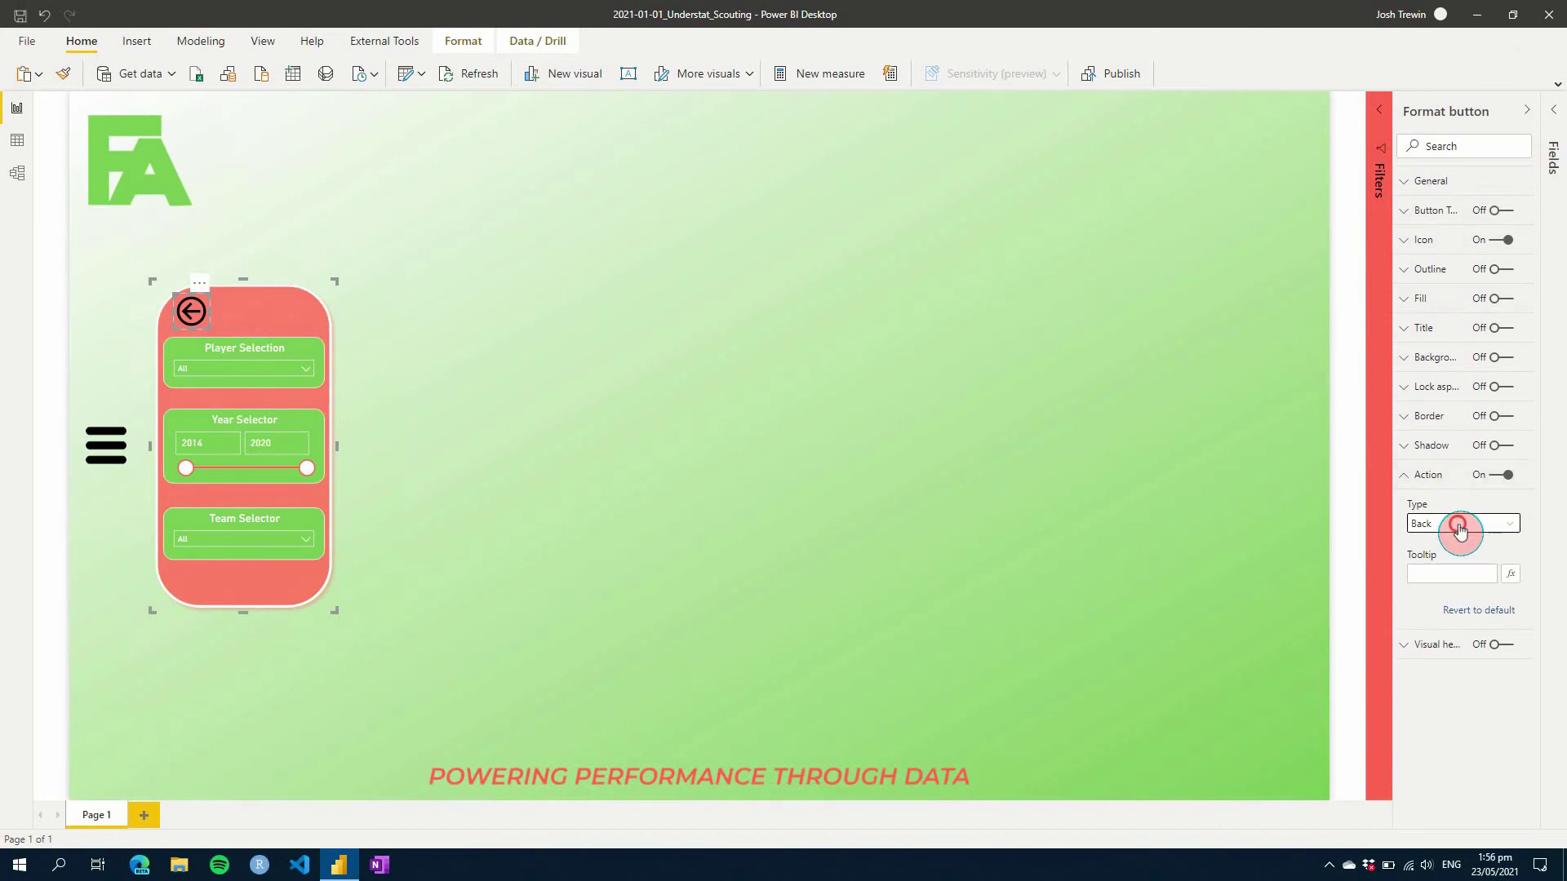
pyautogui.click(1459, 524)
pyautogui.click(1460, 563)
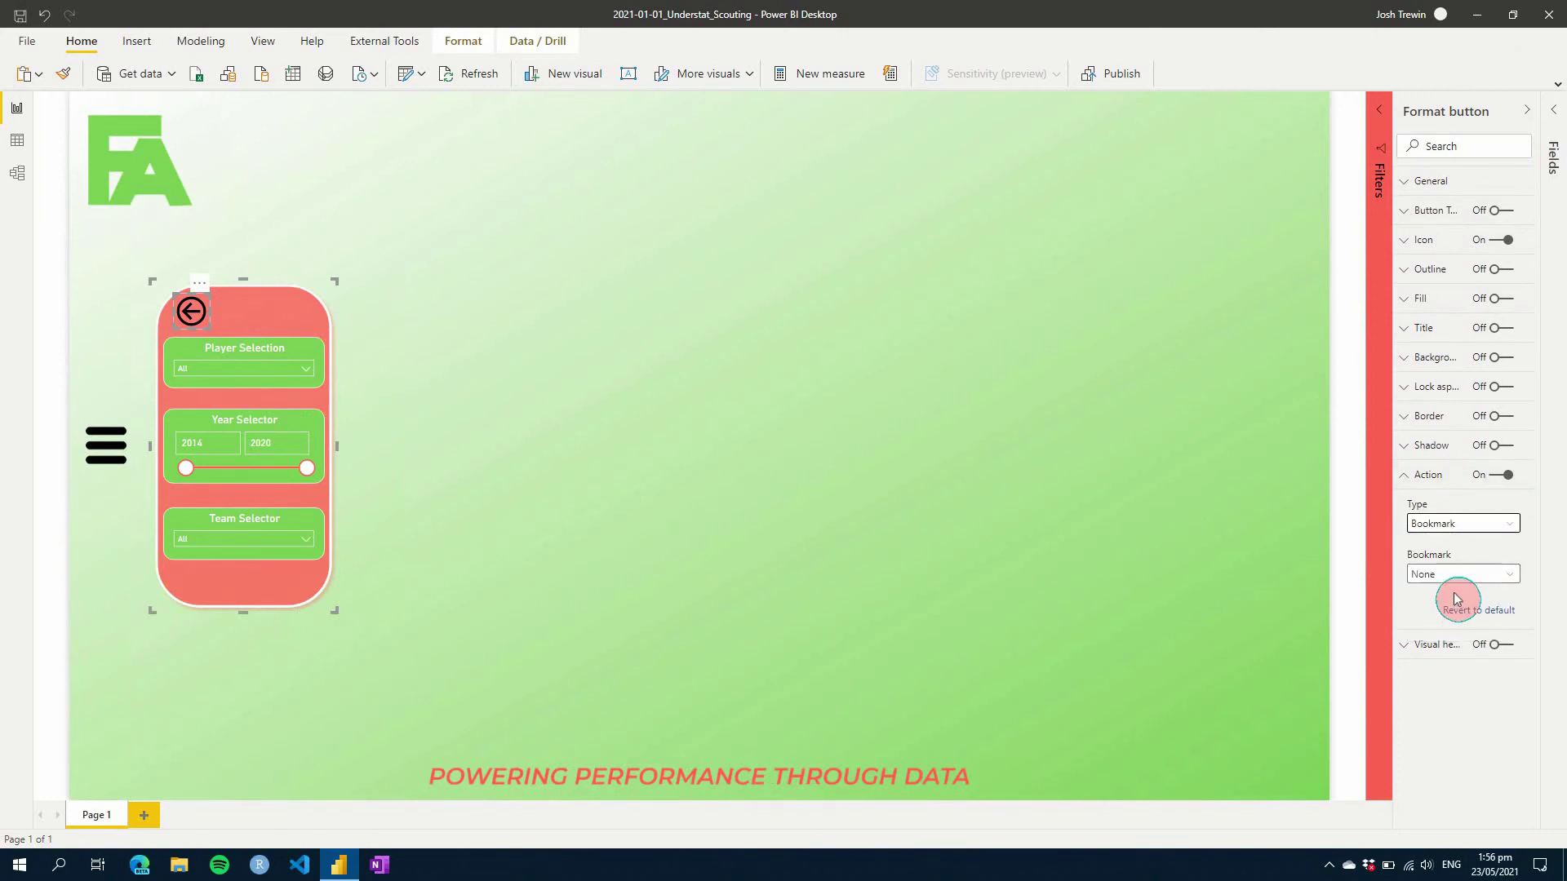
pyautogui.click(1483, 574)
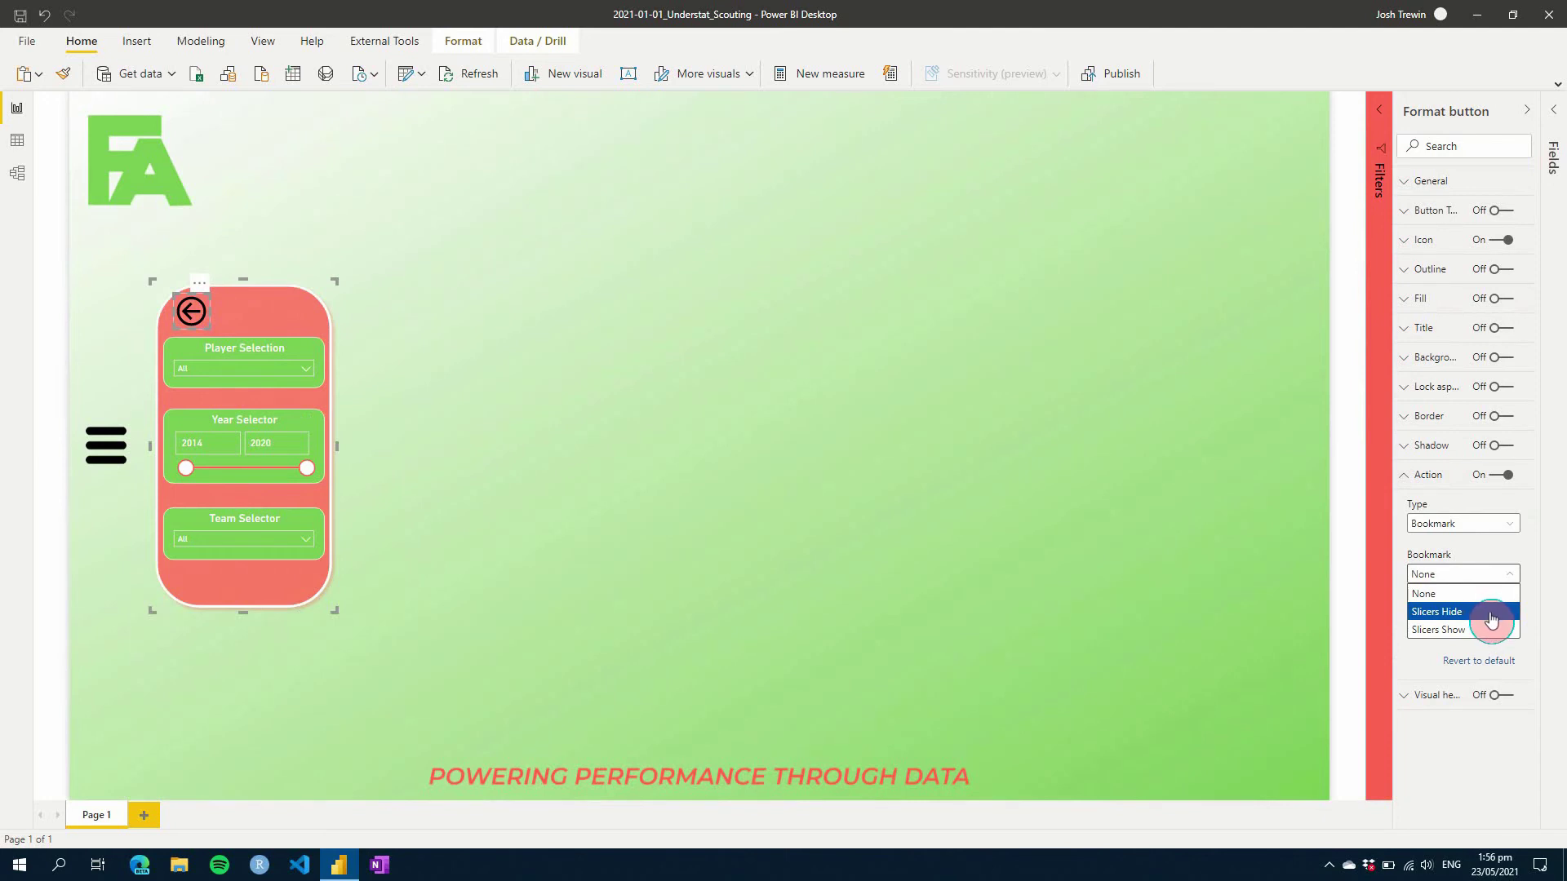
pyautogui.click(1491, 620)
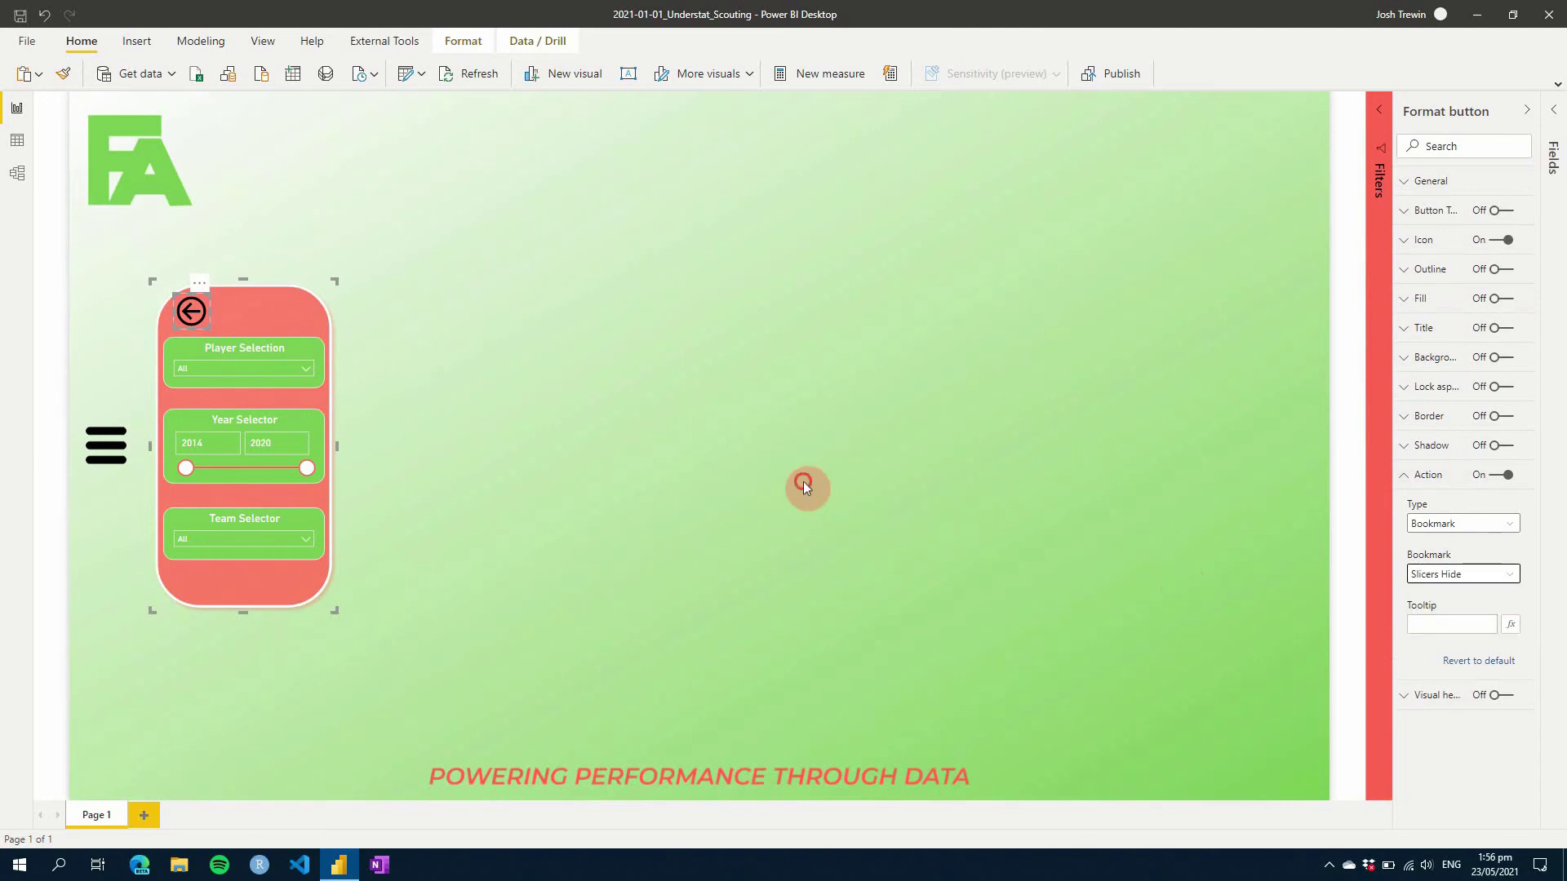
# Step: Test the back button by following its link to hide the slicer pane
pyautogui.click(390, 364)
pyautogui.click(193, 320)
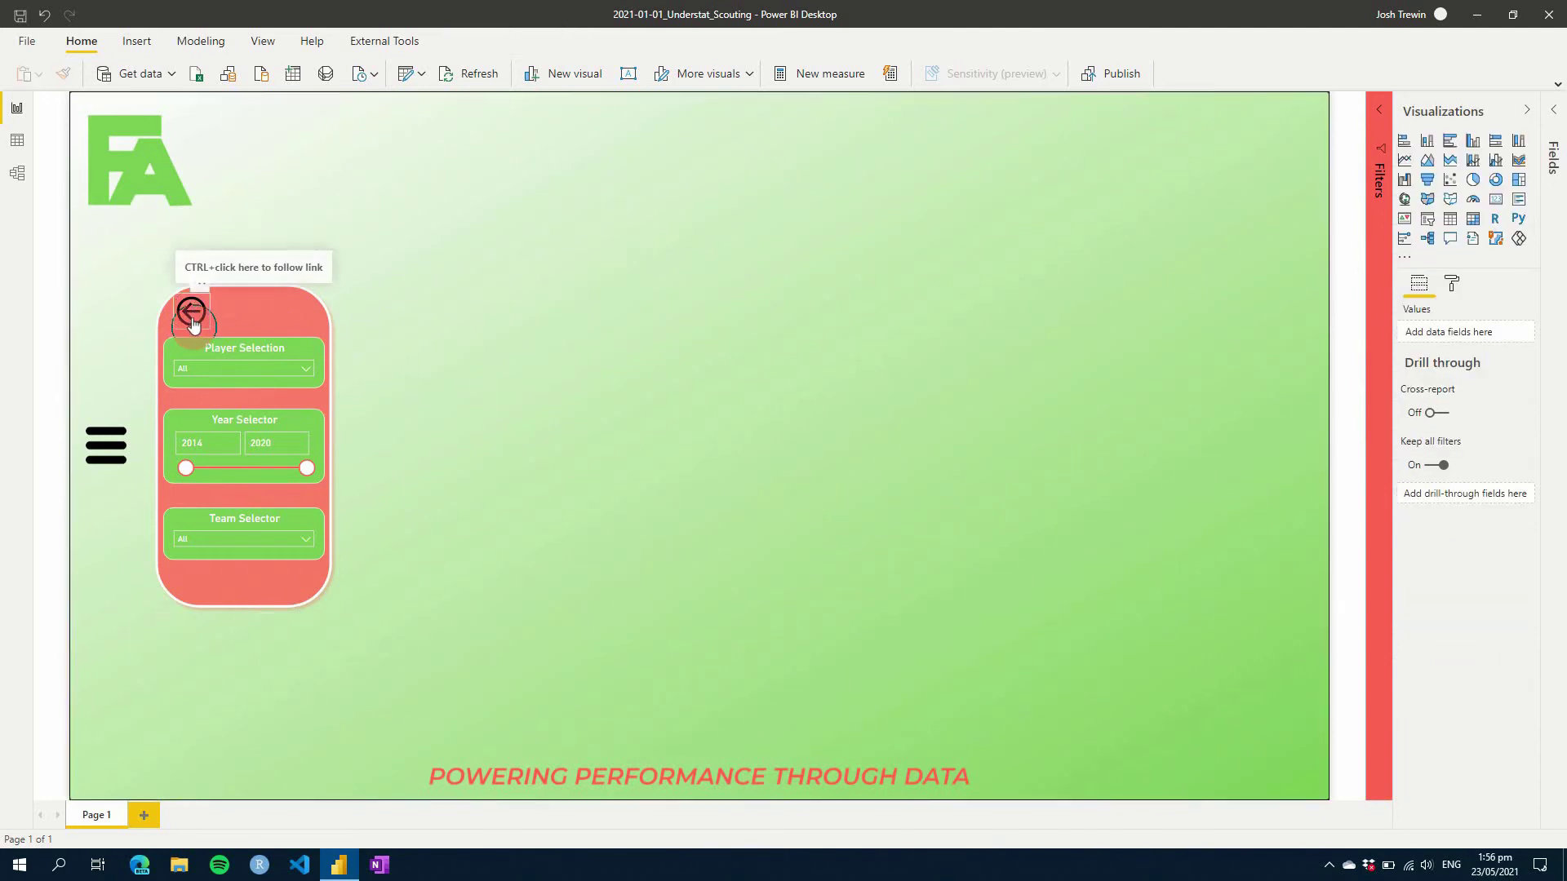
pyautogui.keyDown('ctrl'); pyautogui.click(193, 323); pyautogui.keyUp('ctrl')
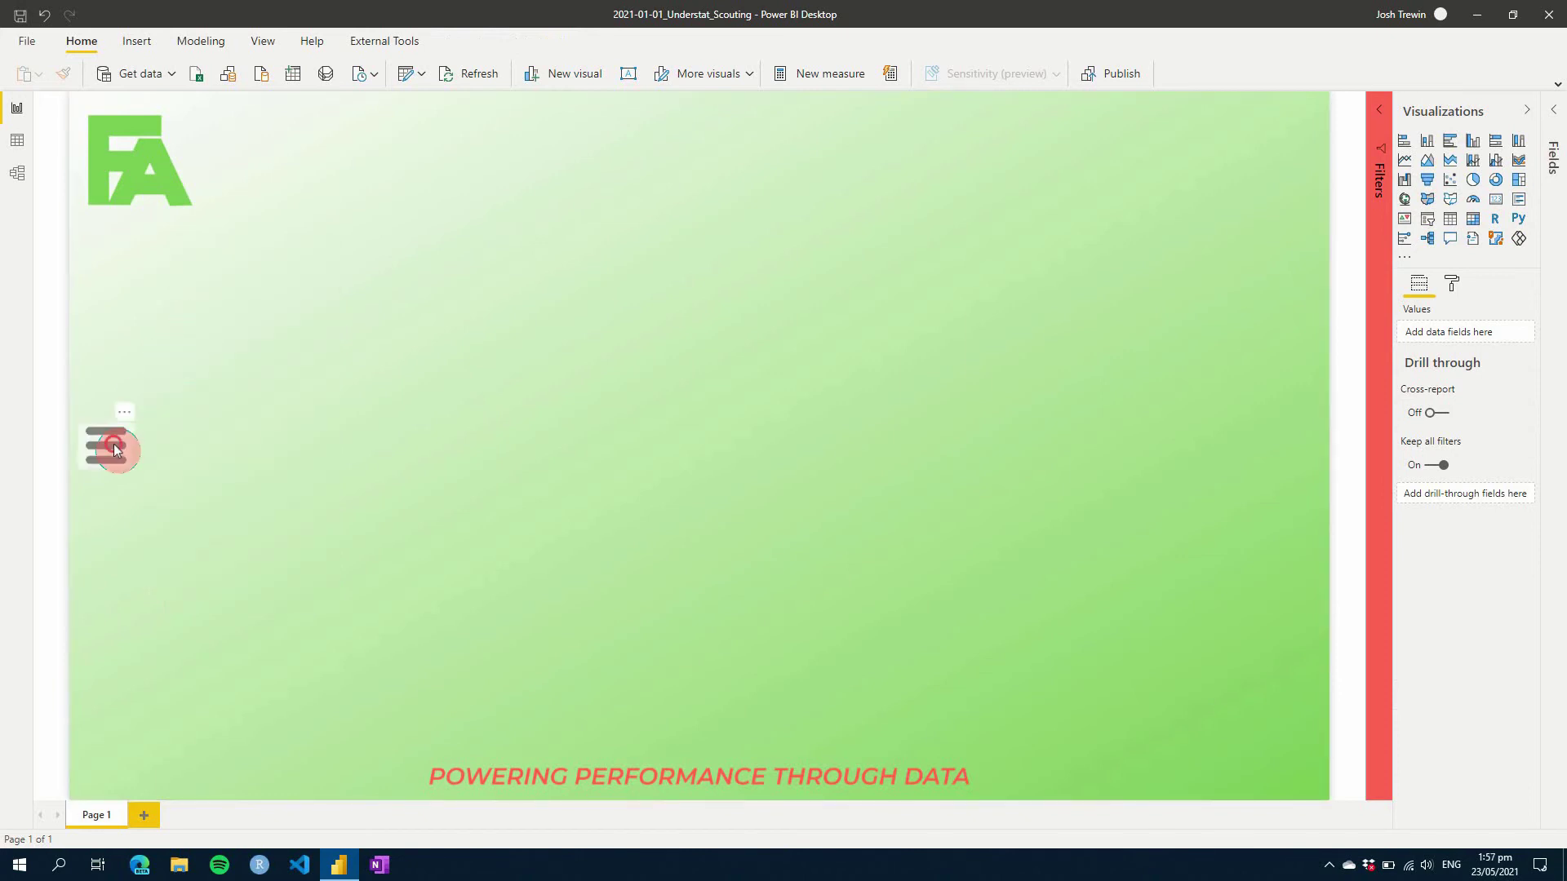
# Step: Turn on the hamburger button's action and set it to the Slicers Show bookmark
pyautogui.click(114, 450)
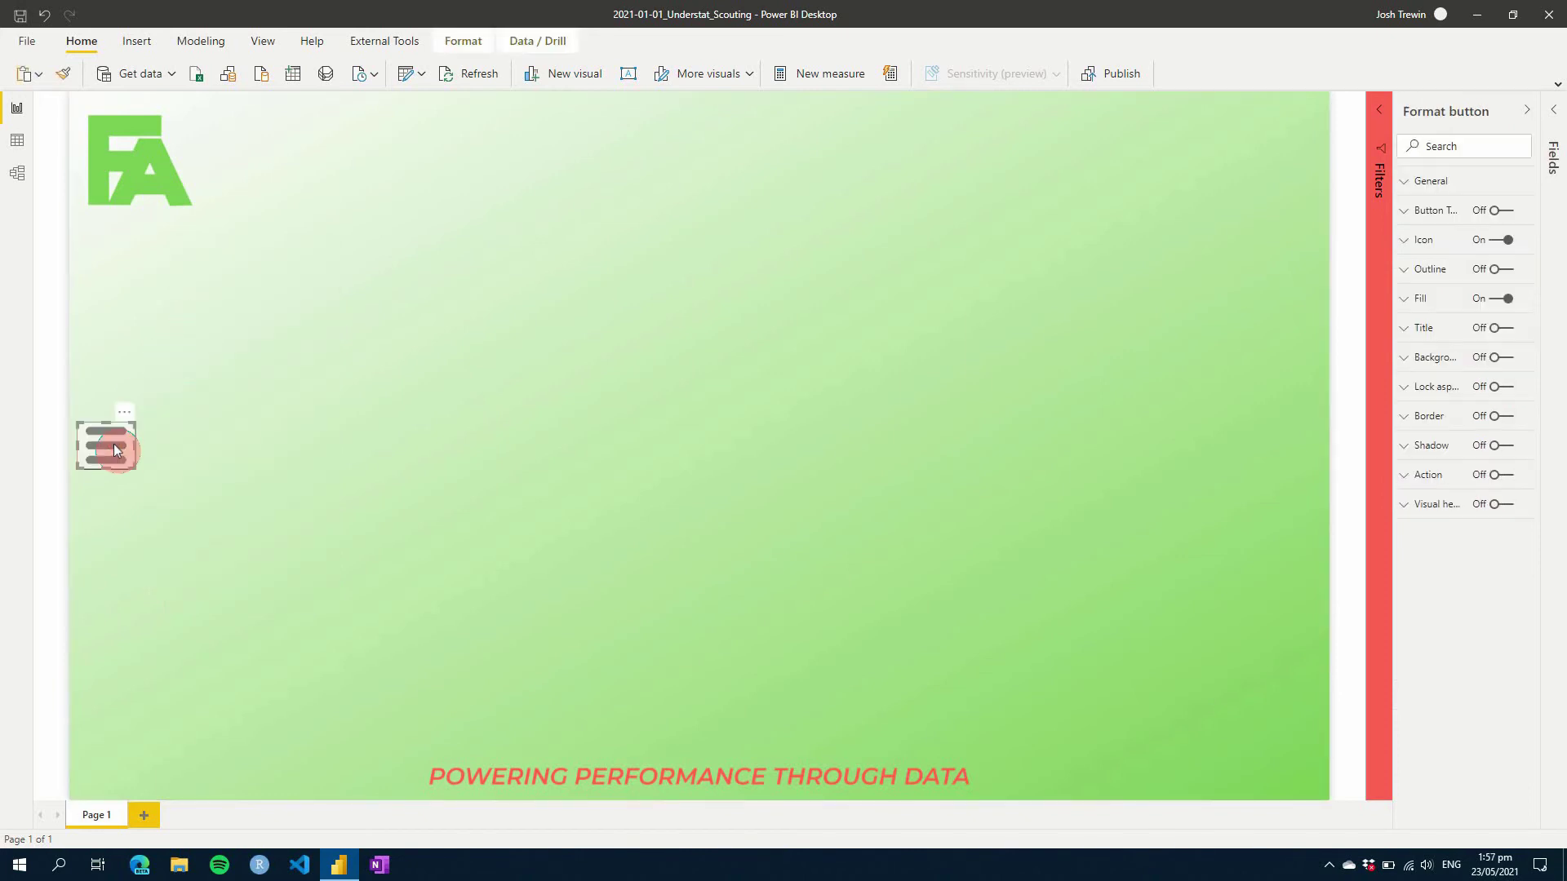
pyautogui.click(1502, 475)
pyautogui.click(1409, 477)
pyautogui.click(1457, 525)
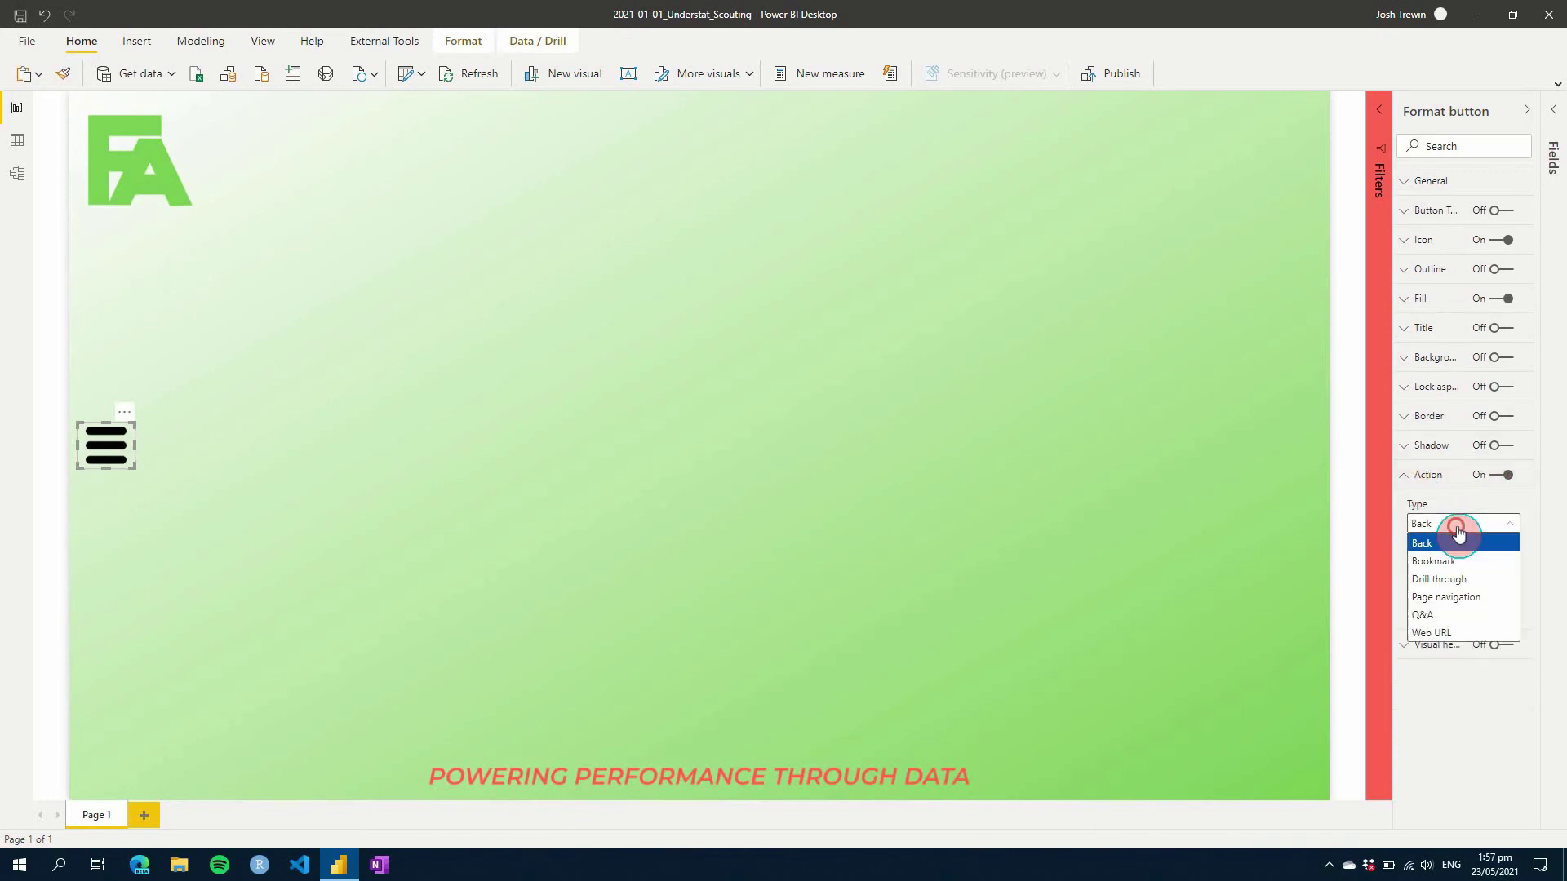
pyautogui.click(1449, 564)
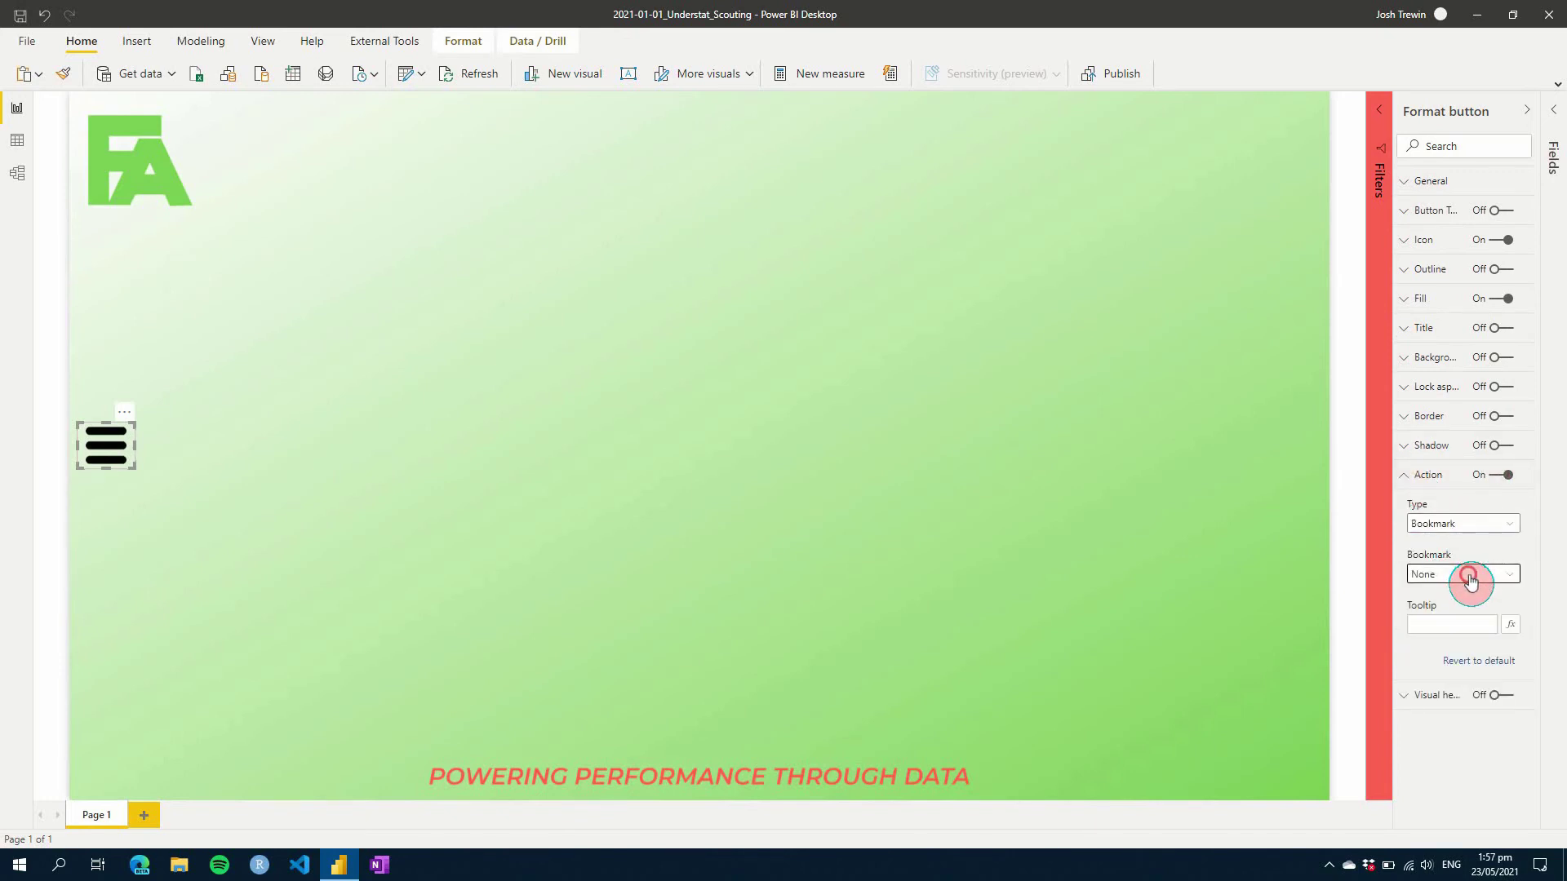
pyautogui.click(1469, 573)
pyautogui.click(1469, 631)
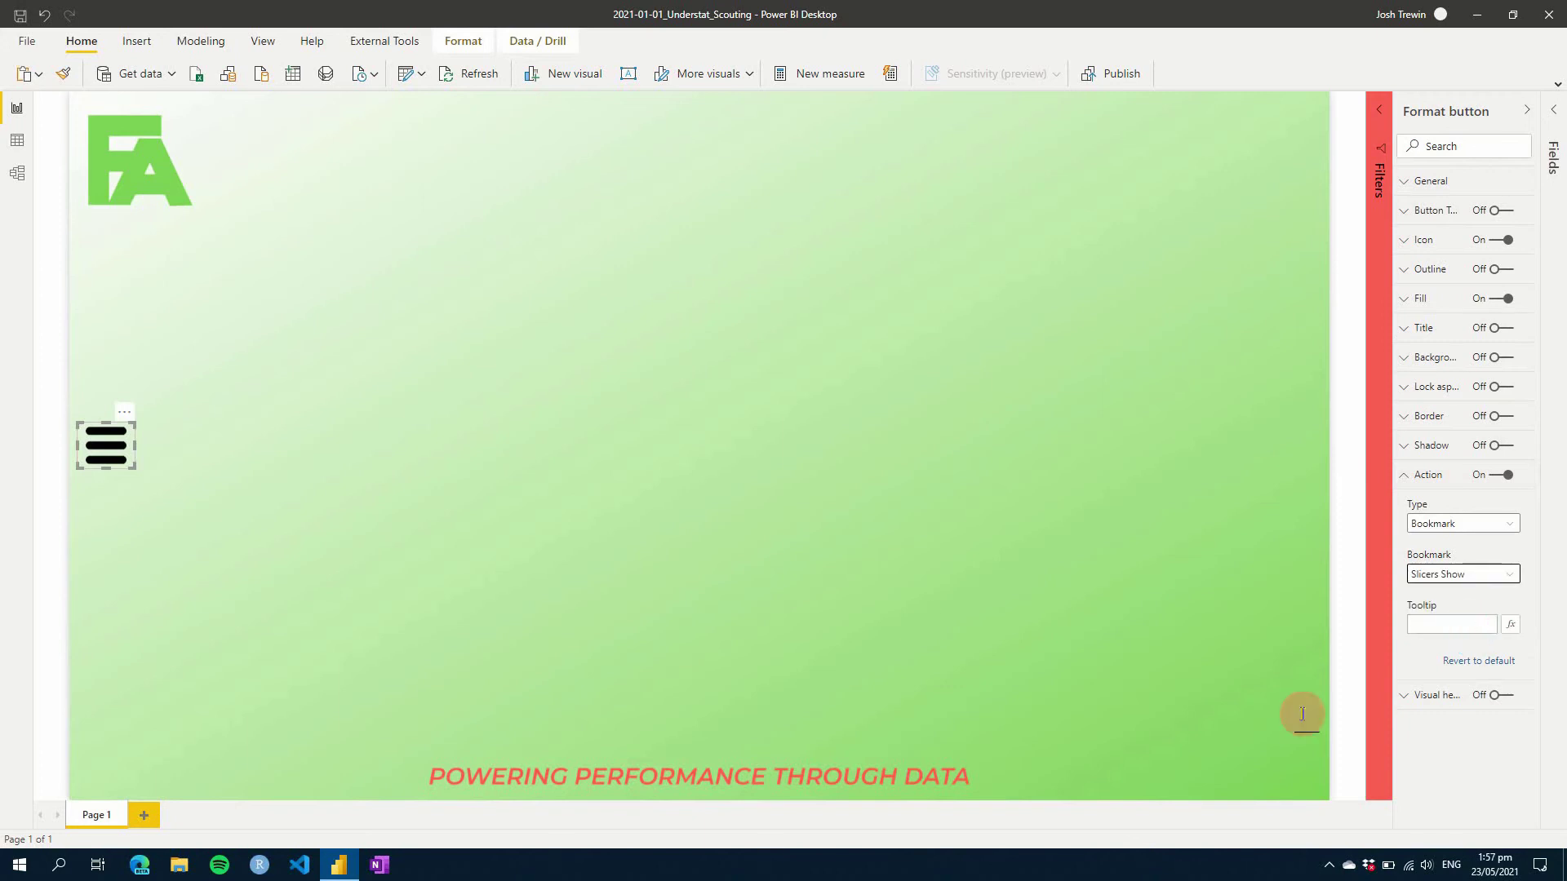
# Step: Test the hamburger button by following its link to show the slicer pane
pyautogui.click(913, 618)
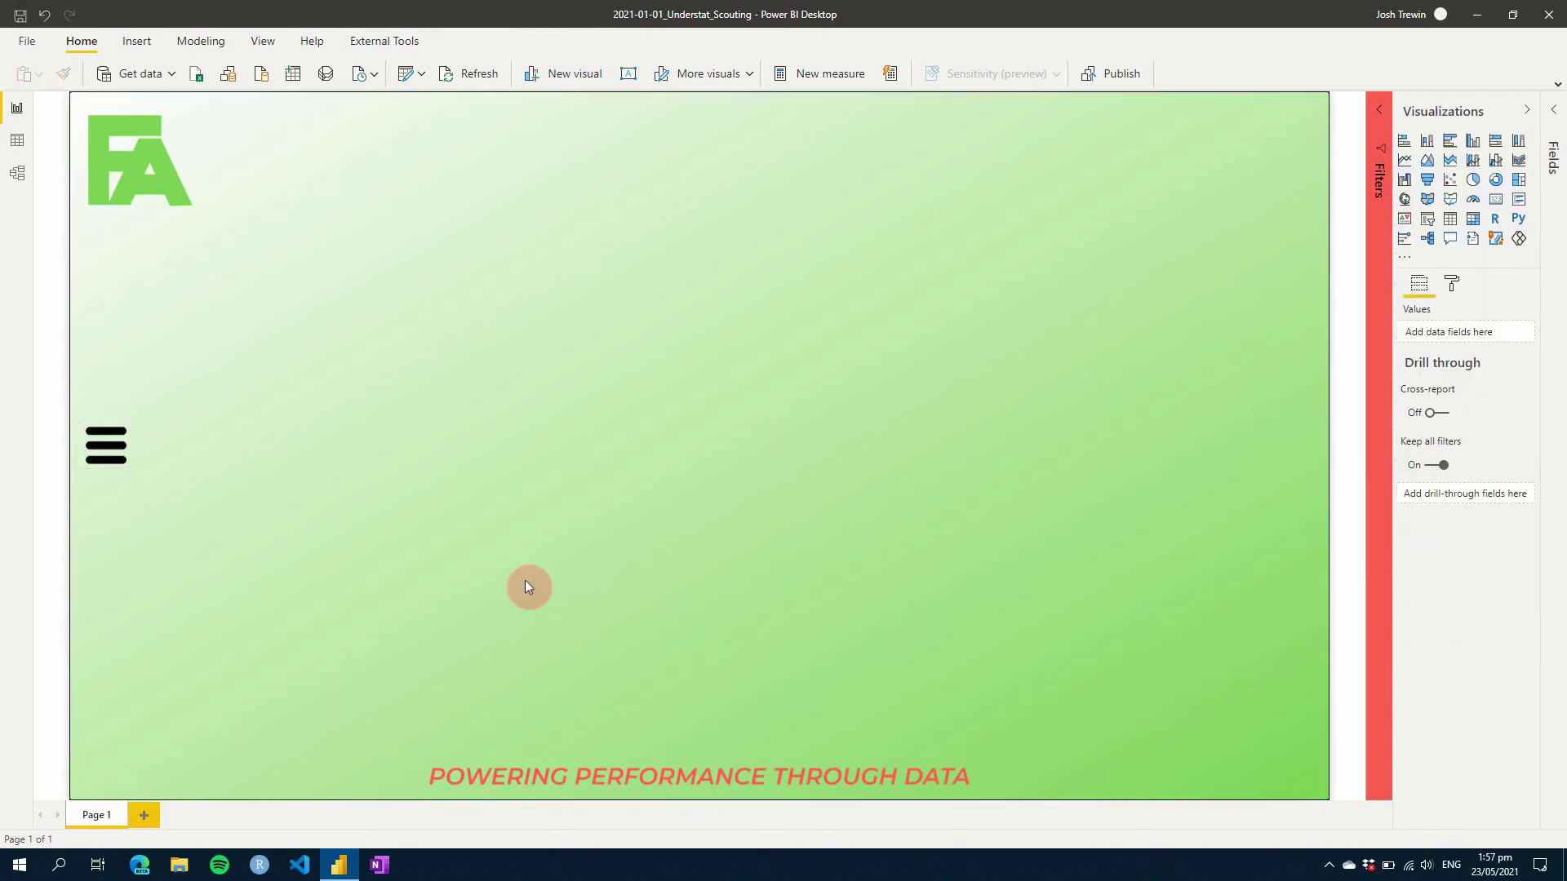
pyautogui.keyDown('ctrl'); pyautogui.click(122, 463); pyautogui.keyUp('ctrl')
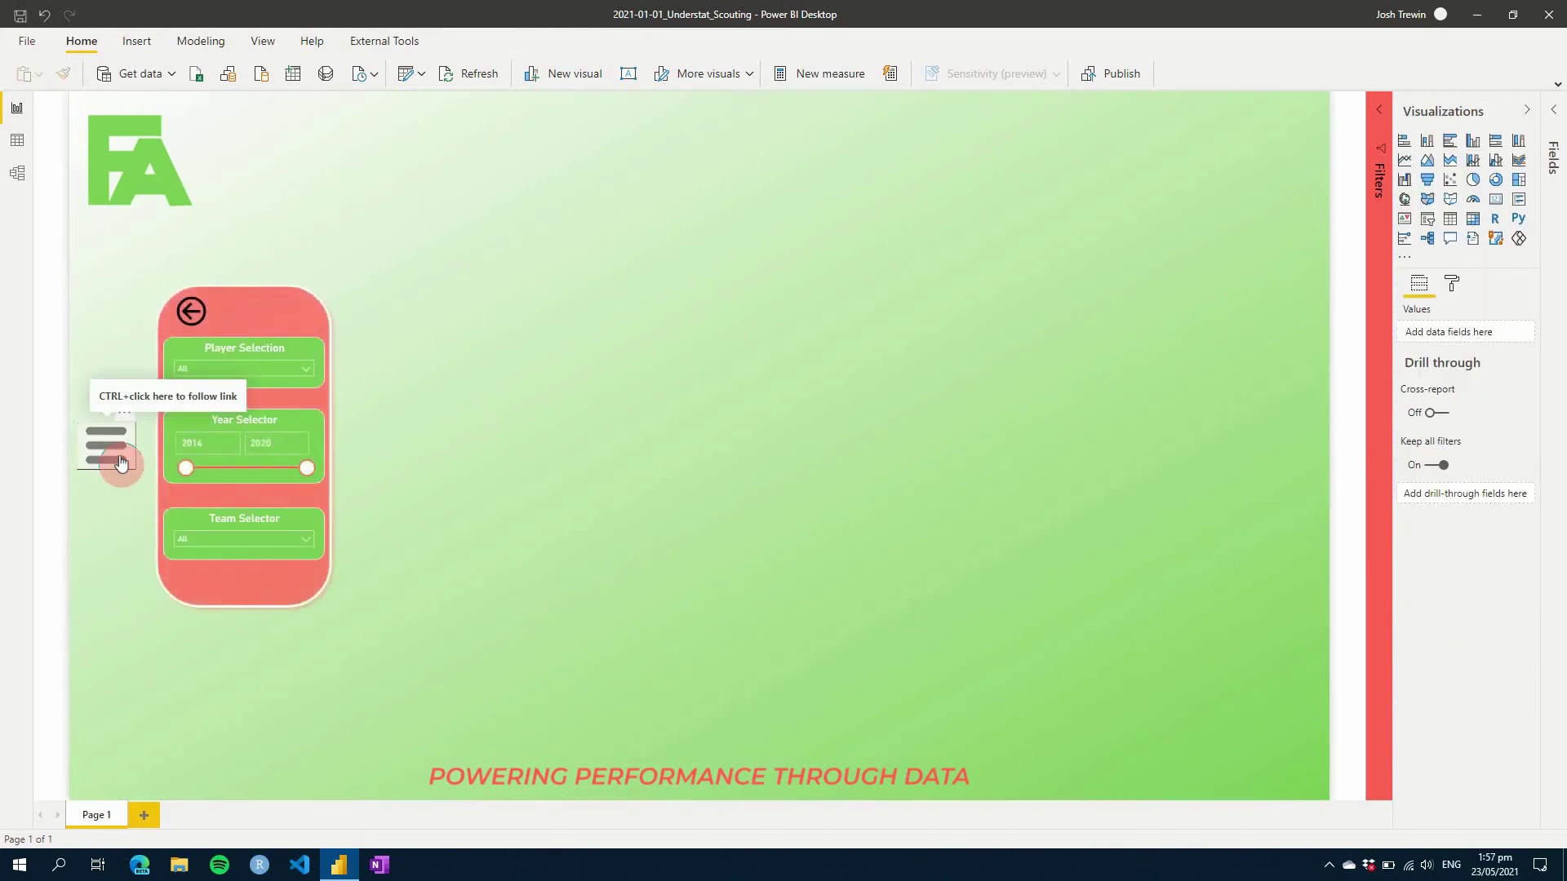
pyautogui.click(807, 581)
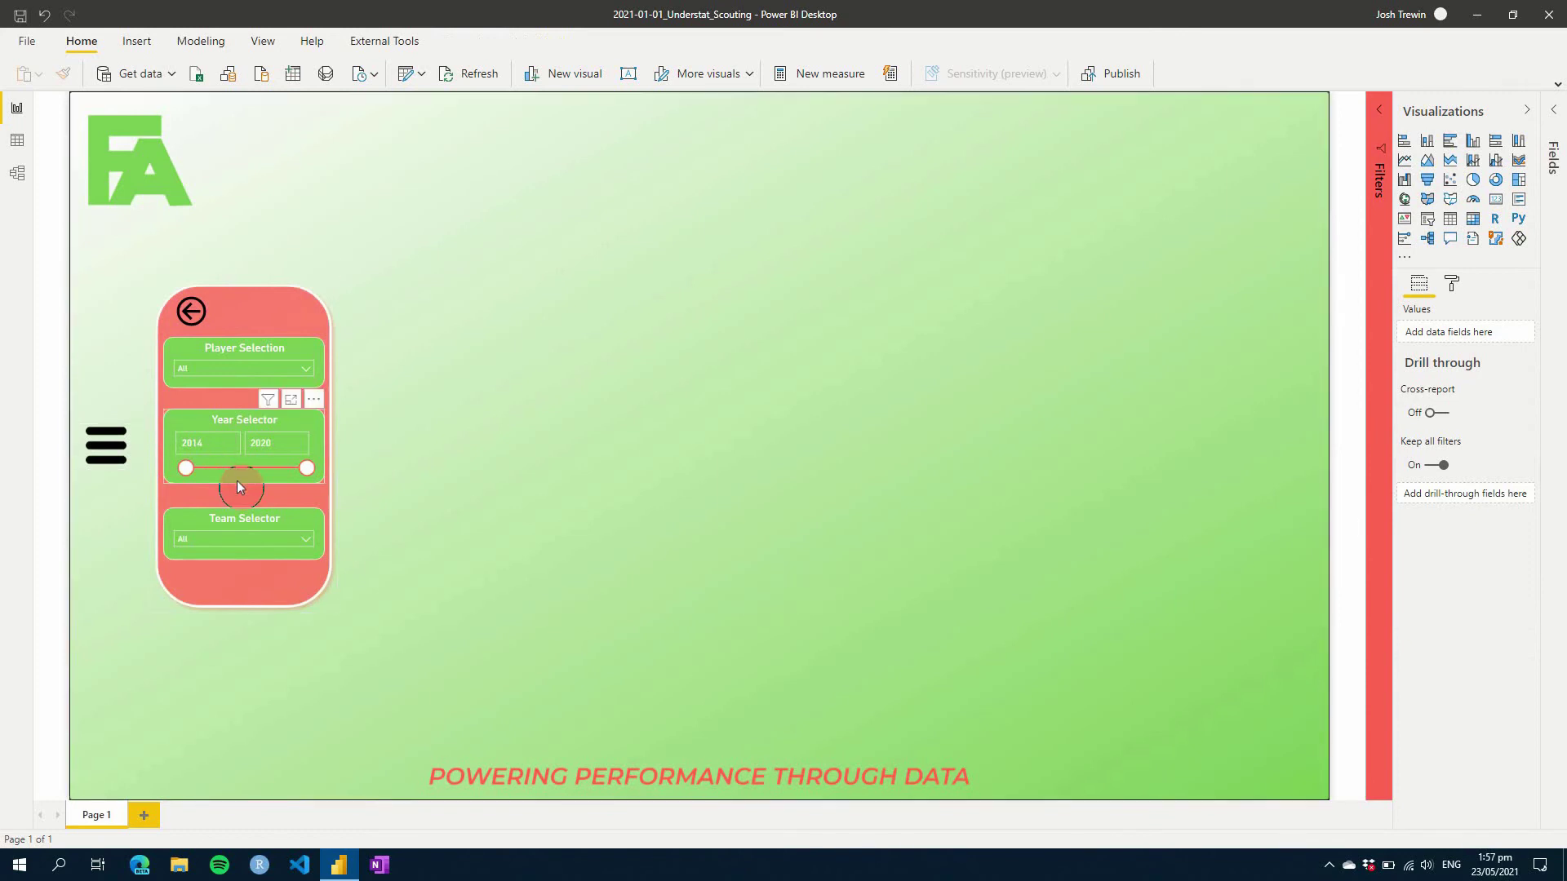
# Step: Set the Year Selector's start year to 2017 and view the Player Selection list
pyautogui.click(187, 472)
pyautogui.moveTo(235, 475); pyautogui.dragTo(245, 473)
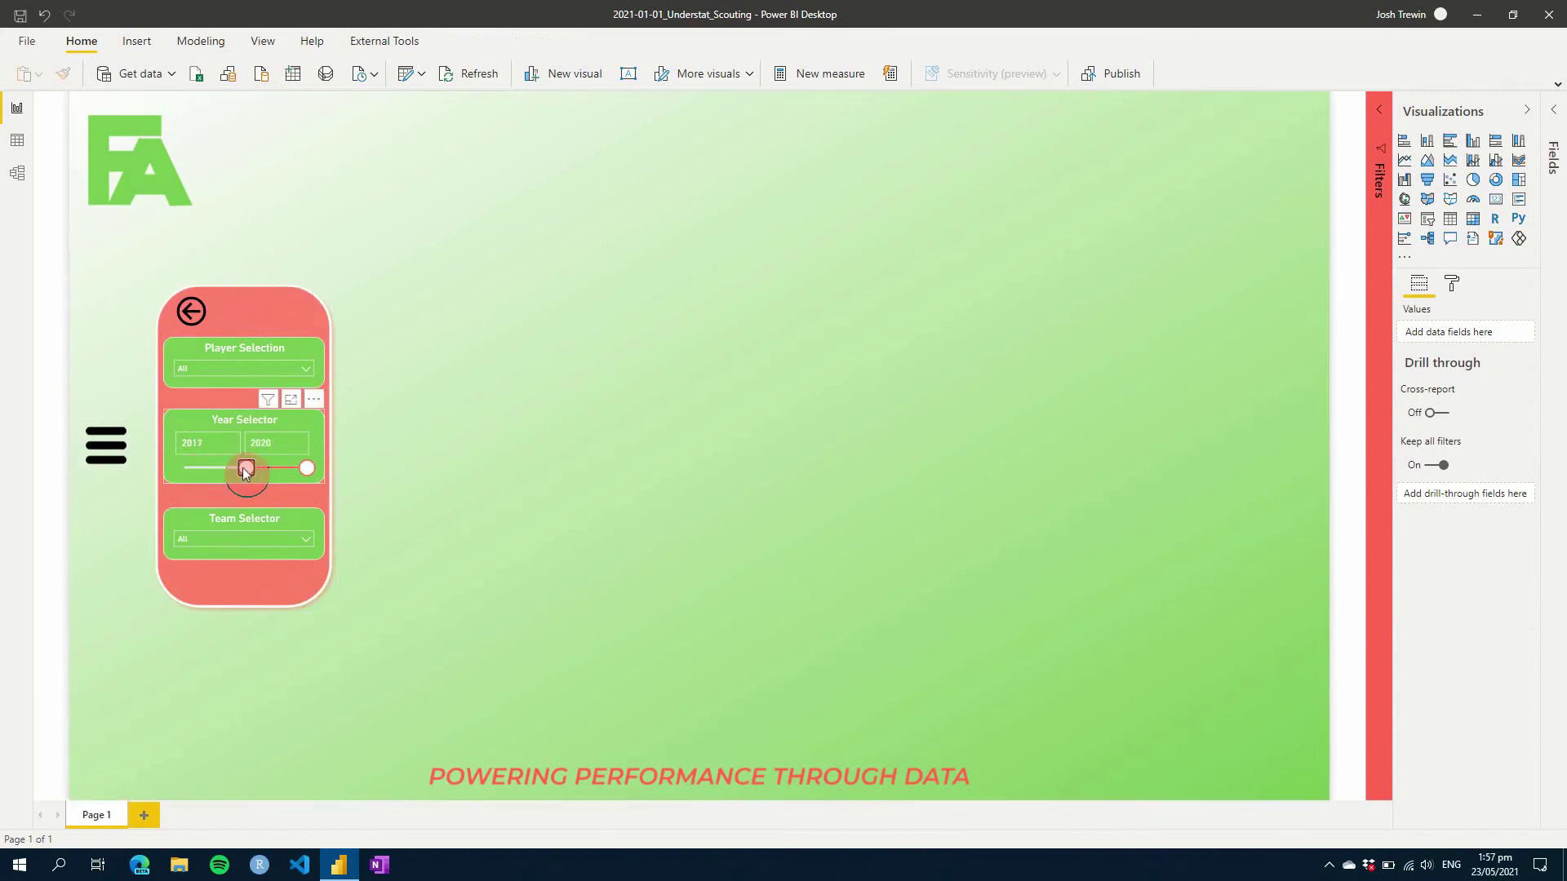
pyautogui.click(199, 371)
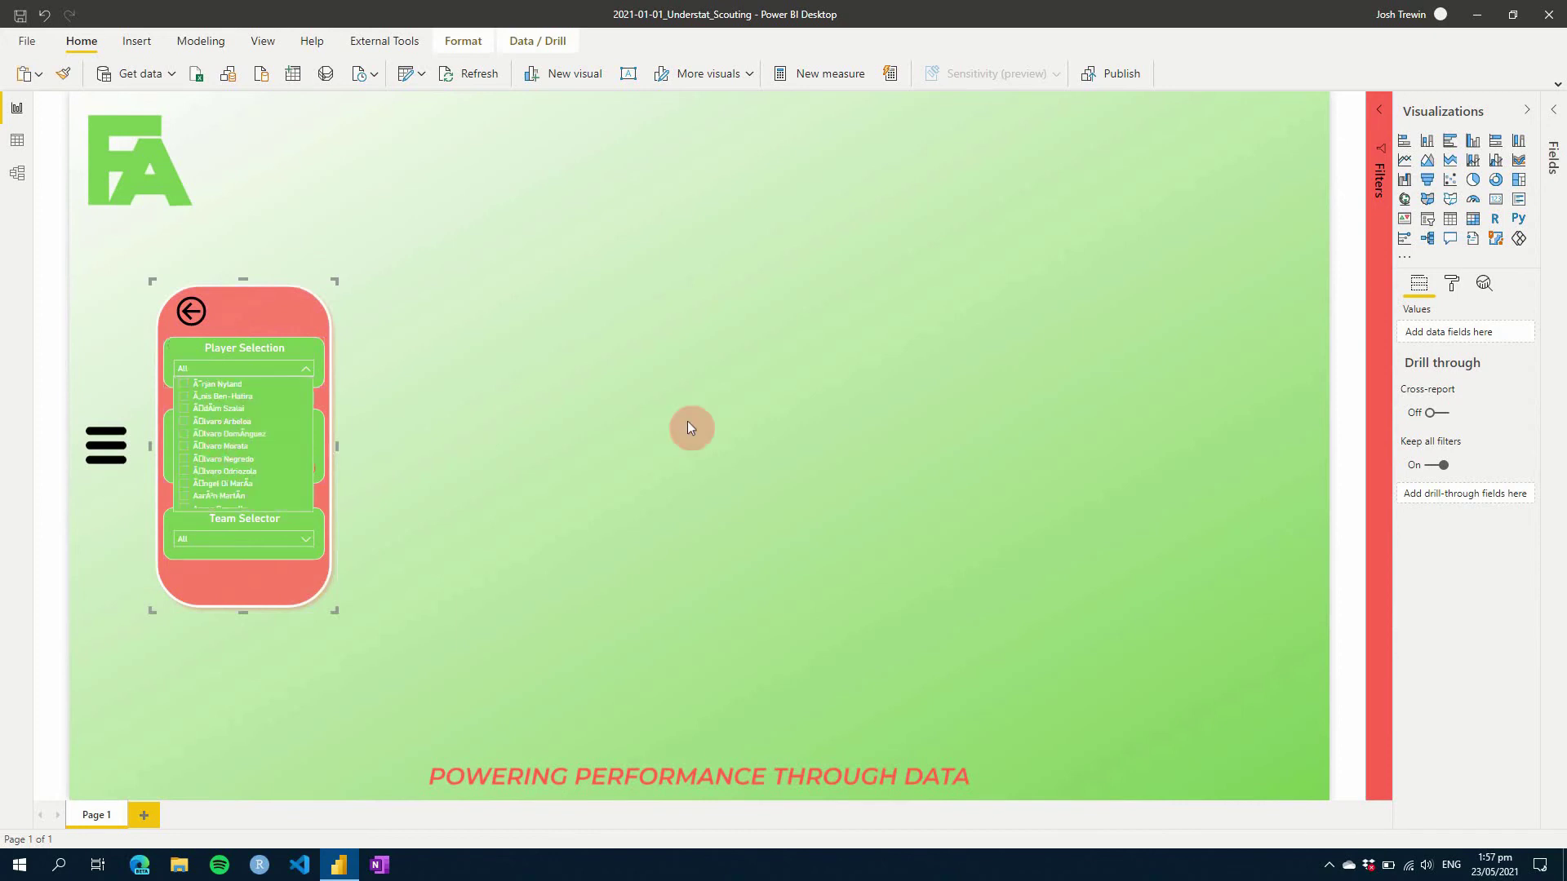
pyautogui.click(733, 511)
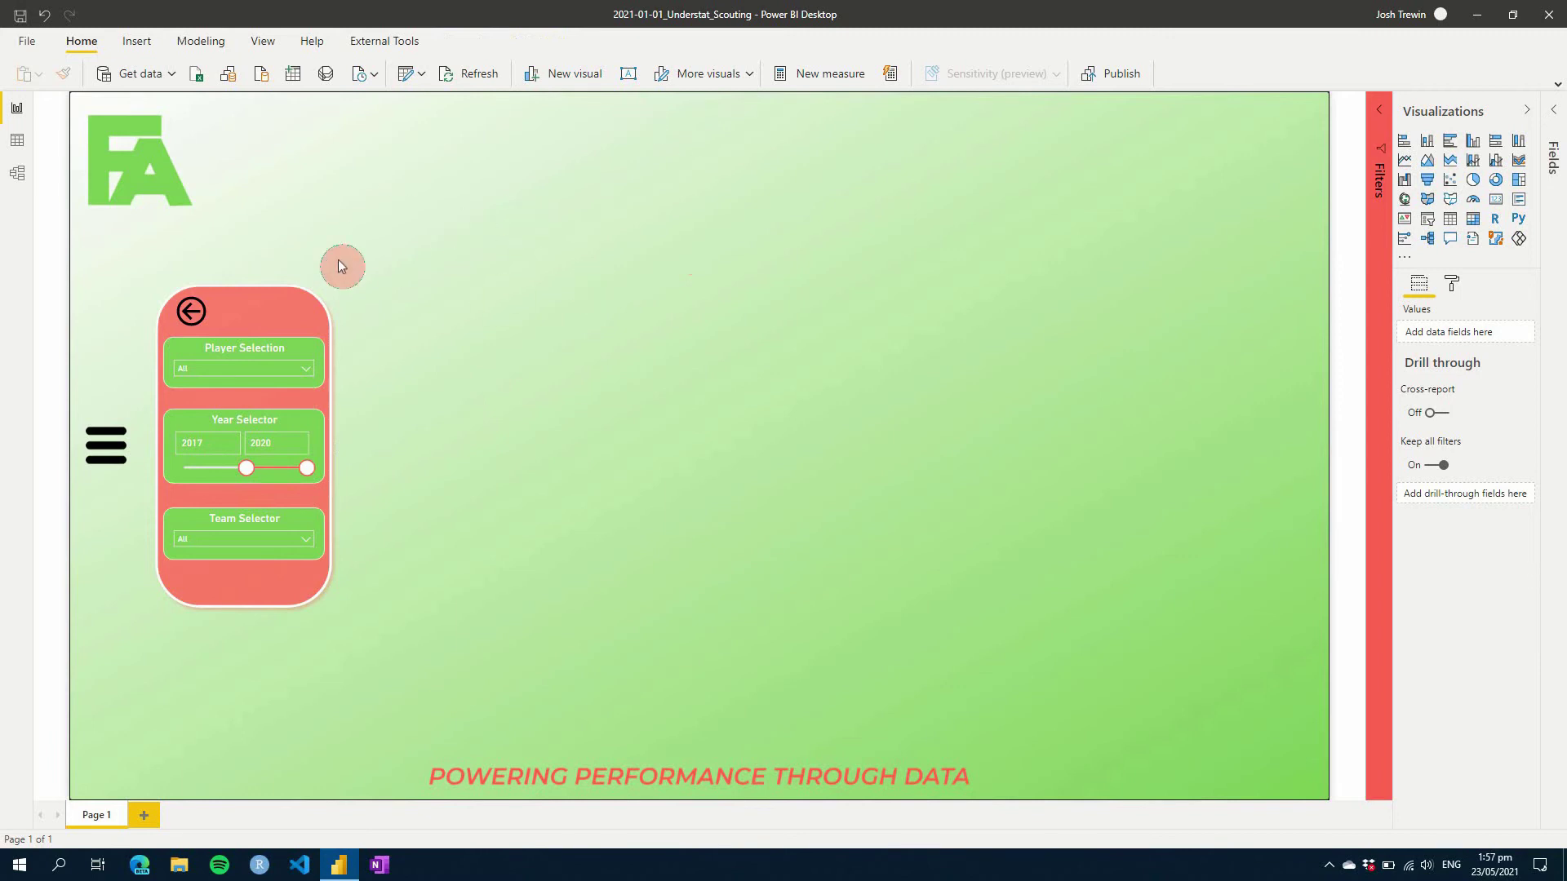
# Step: Hide and show the slicer pane with the back and hamburger buttons to check that the year filter persists
pyautogui.keyDown('ctrl'); pyautogui.click(193, 314); pyautogui.keyUp('ctrl')
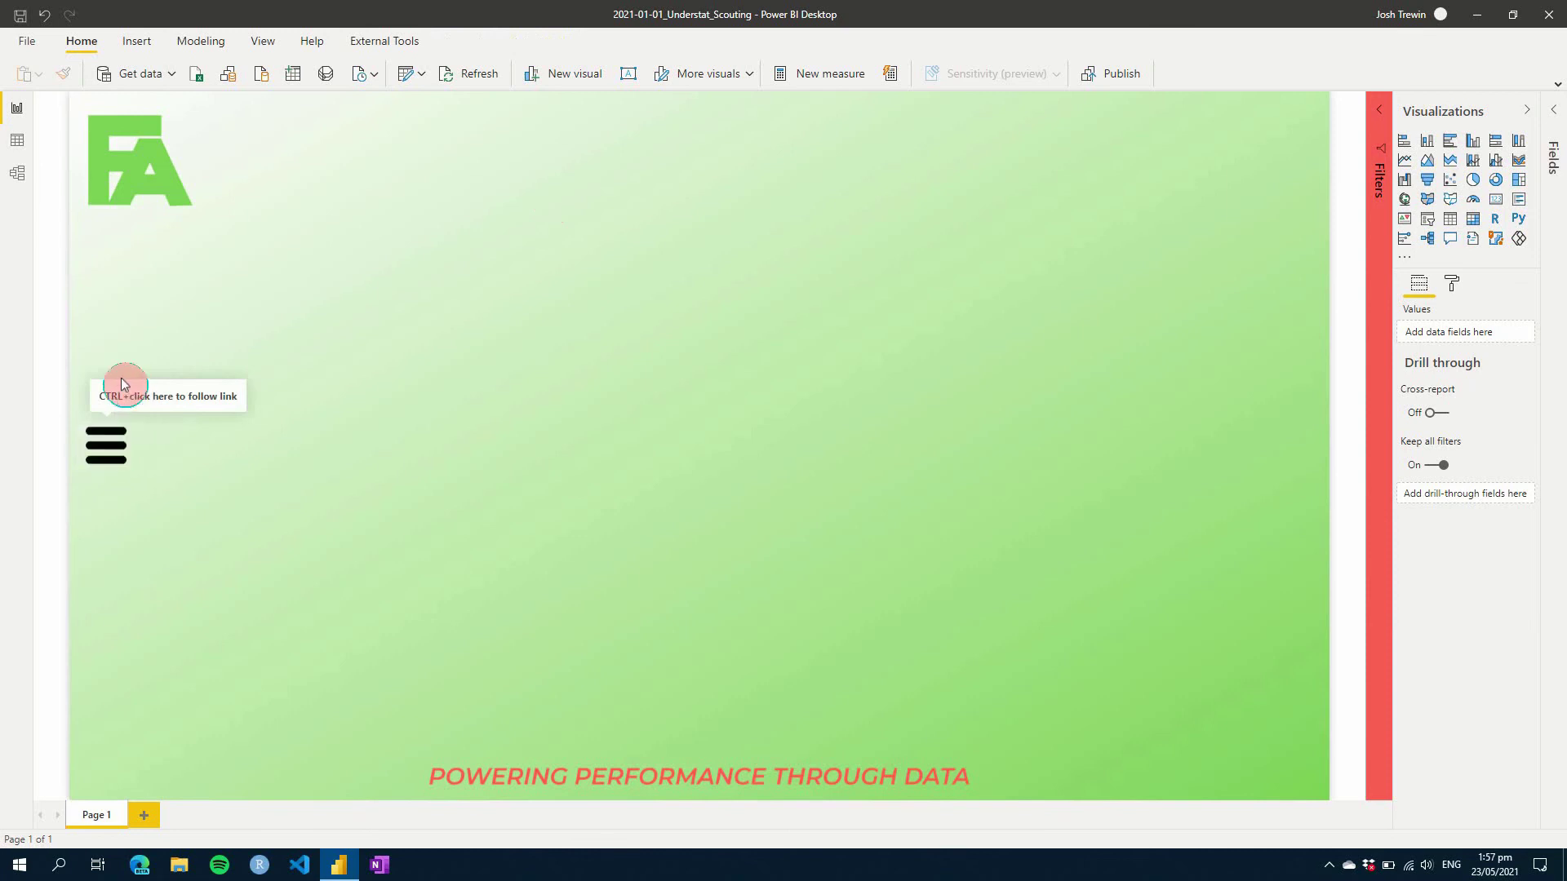
pyautogui.keyDown('ctrl'); pyautogui.click(107, 459); pyautogui.keyUp('ctrl')
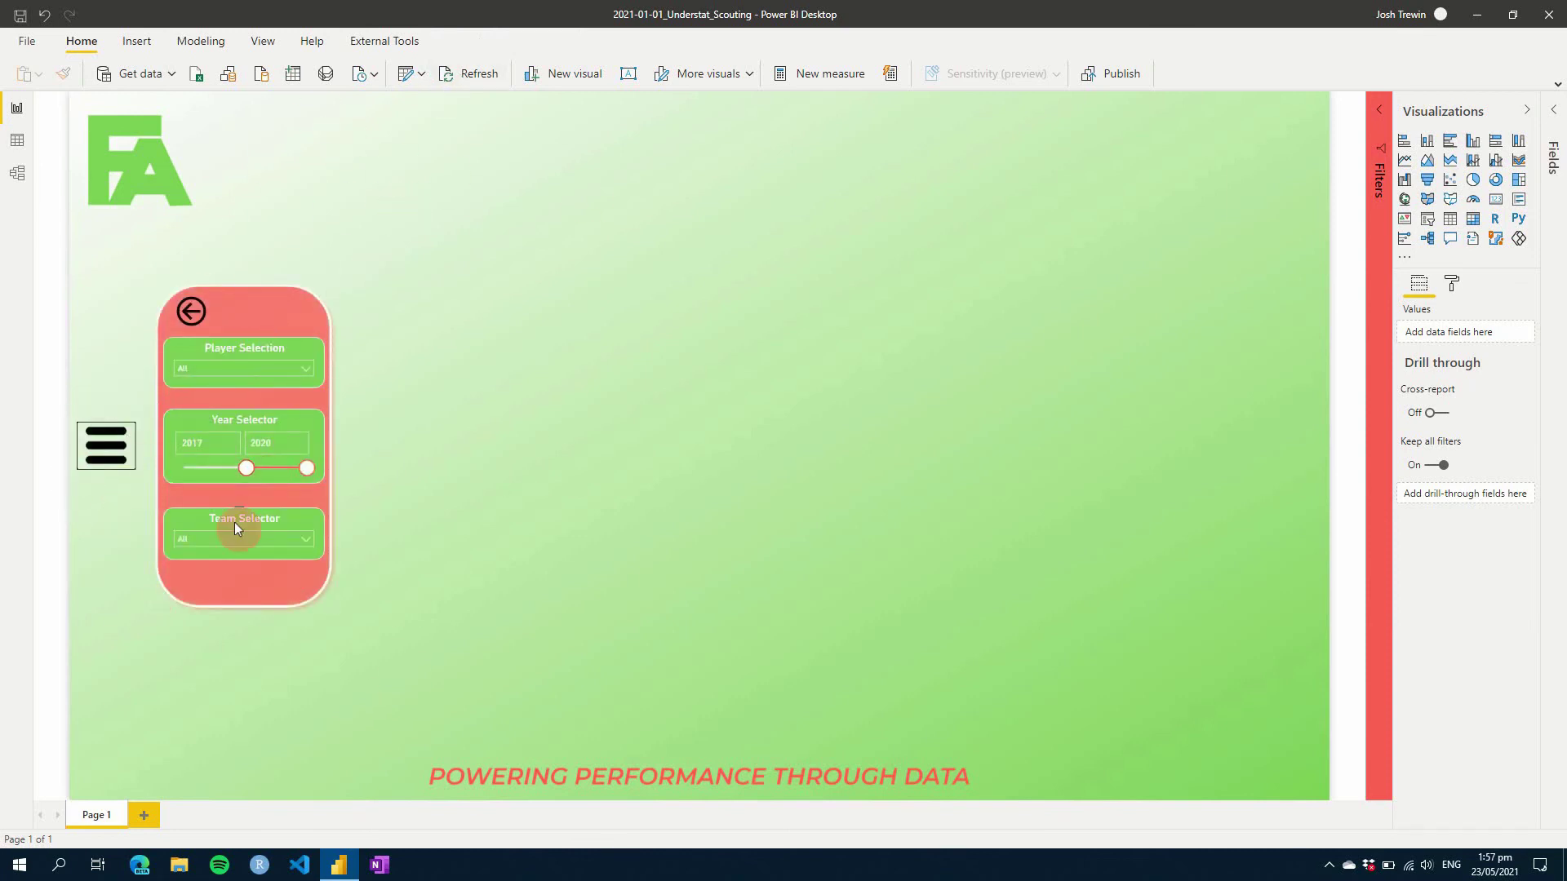
pyautogui.keyDown('ctrl'); pyautogui.click(190, 311); pyautogui.keyUp('ctrl')
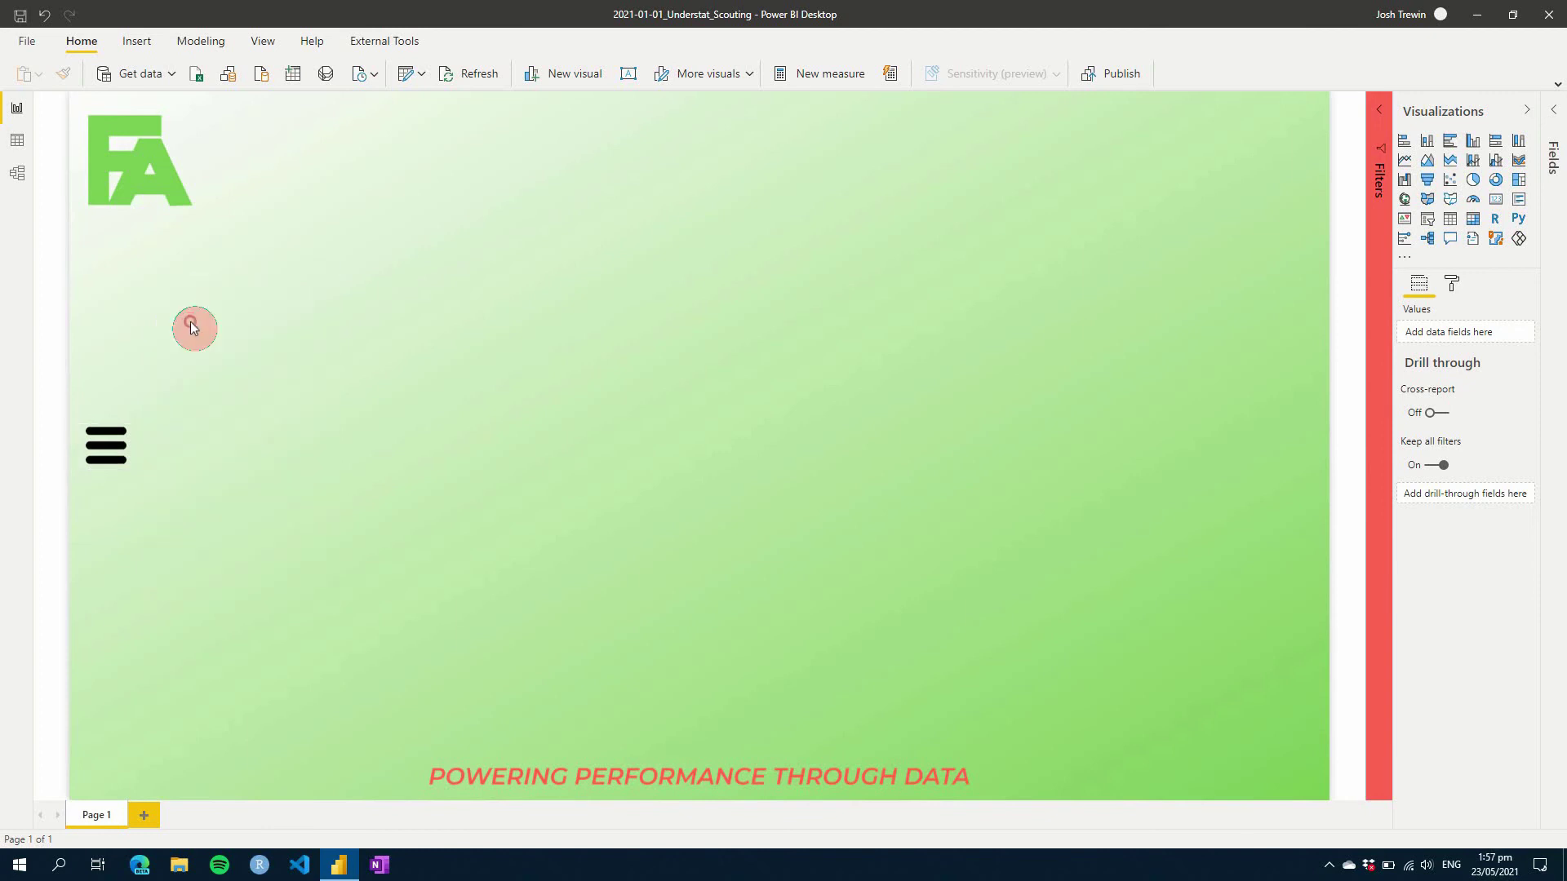
pyautogui.click(481, 346)
pyautogui.click(105, 445)
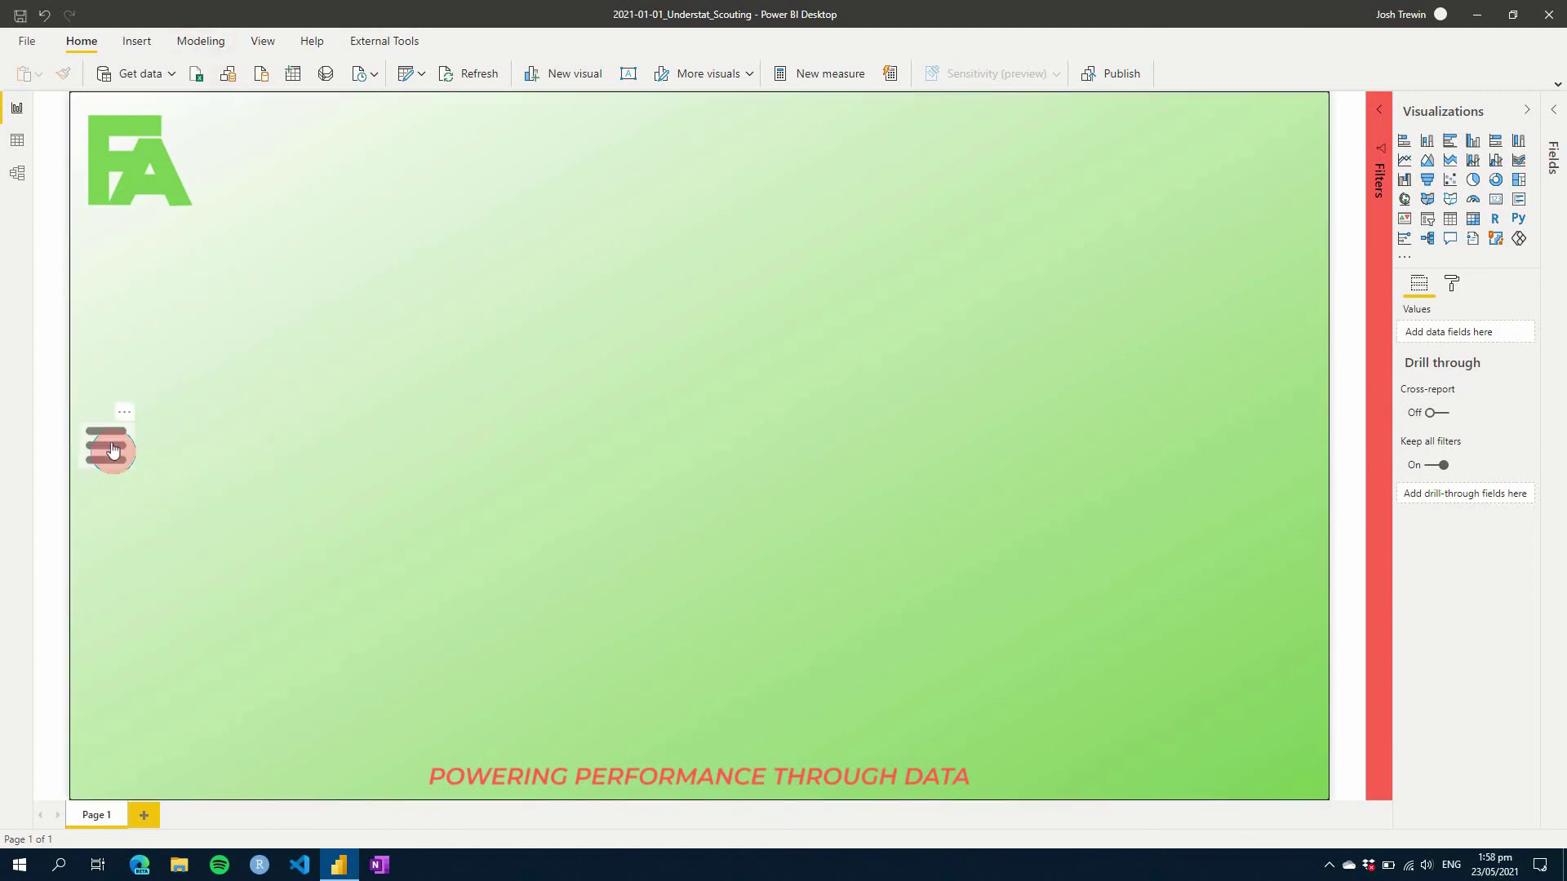
# Step: Examine which slicers, button and shape belong to the Slicer Pane group in the layer order
pyautogui.click(263, 38)
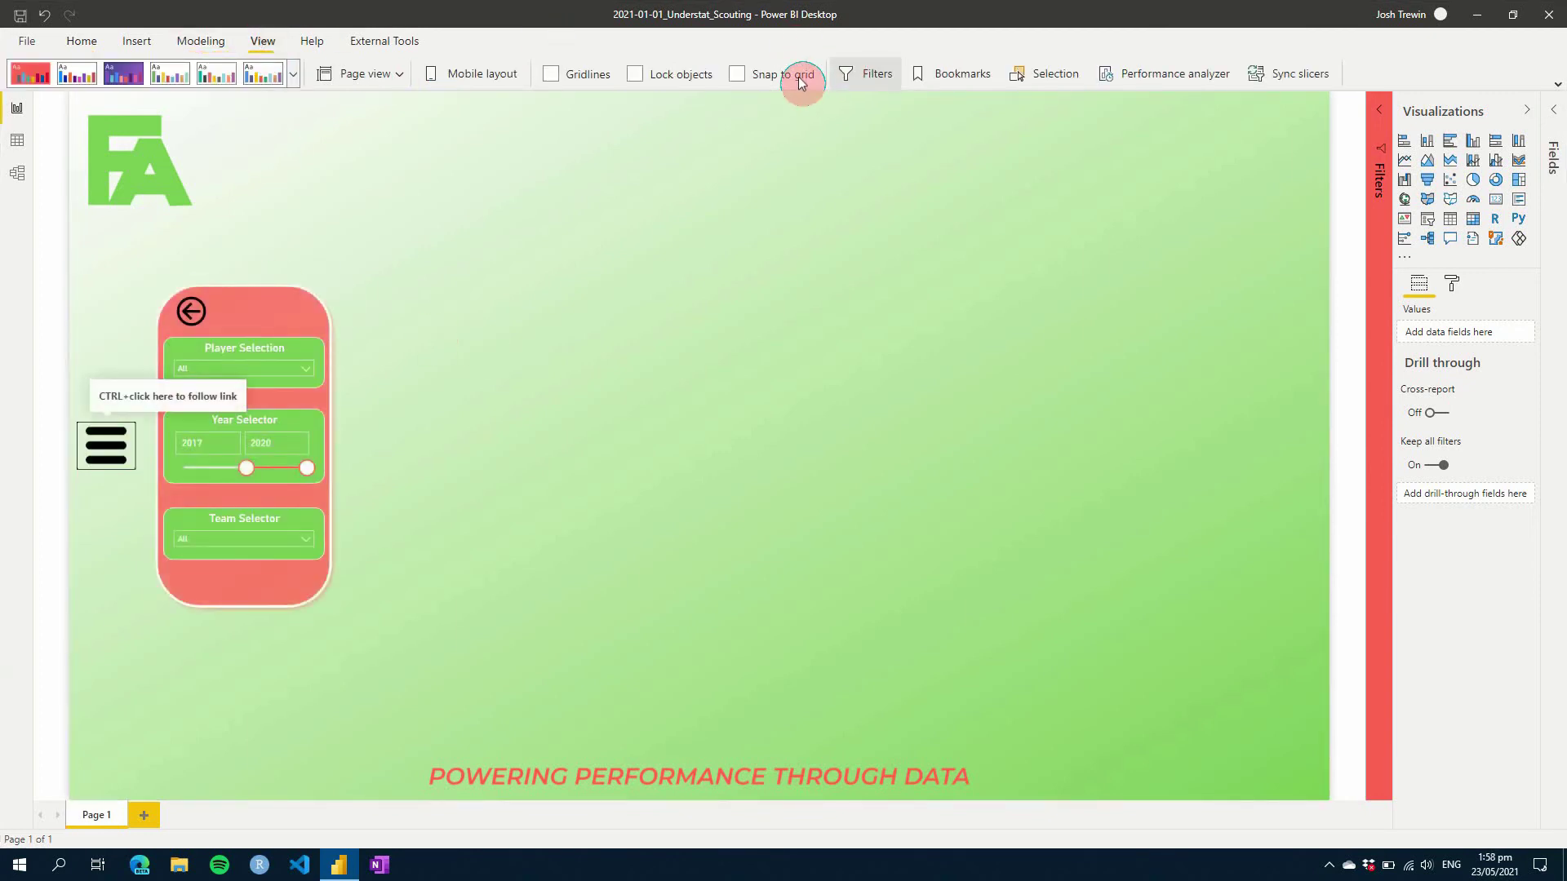
pyautogui.click(1041, 77)
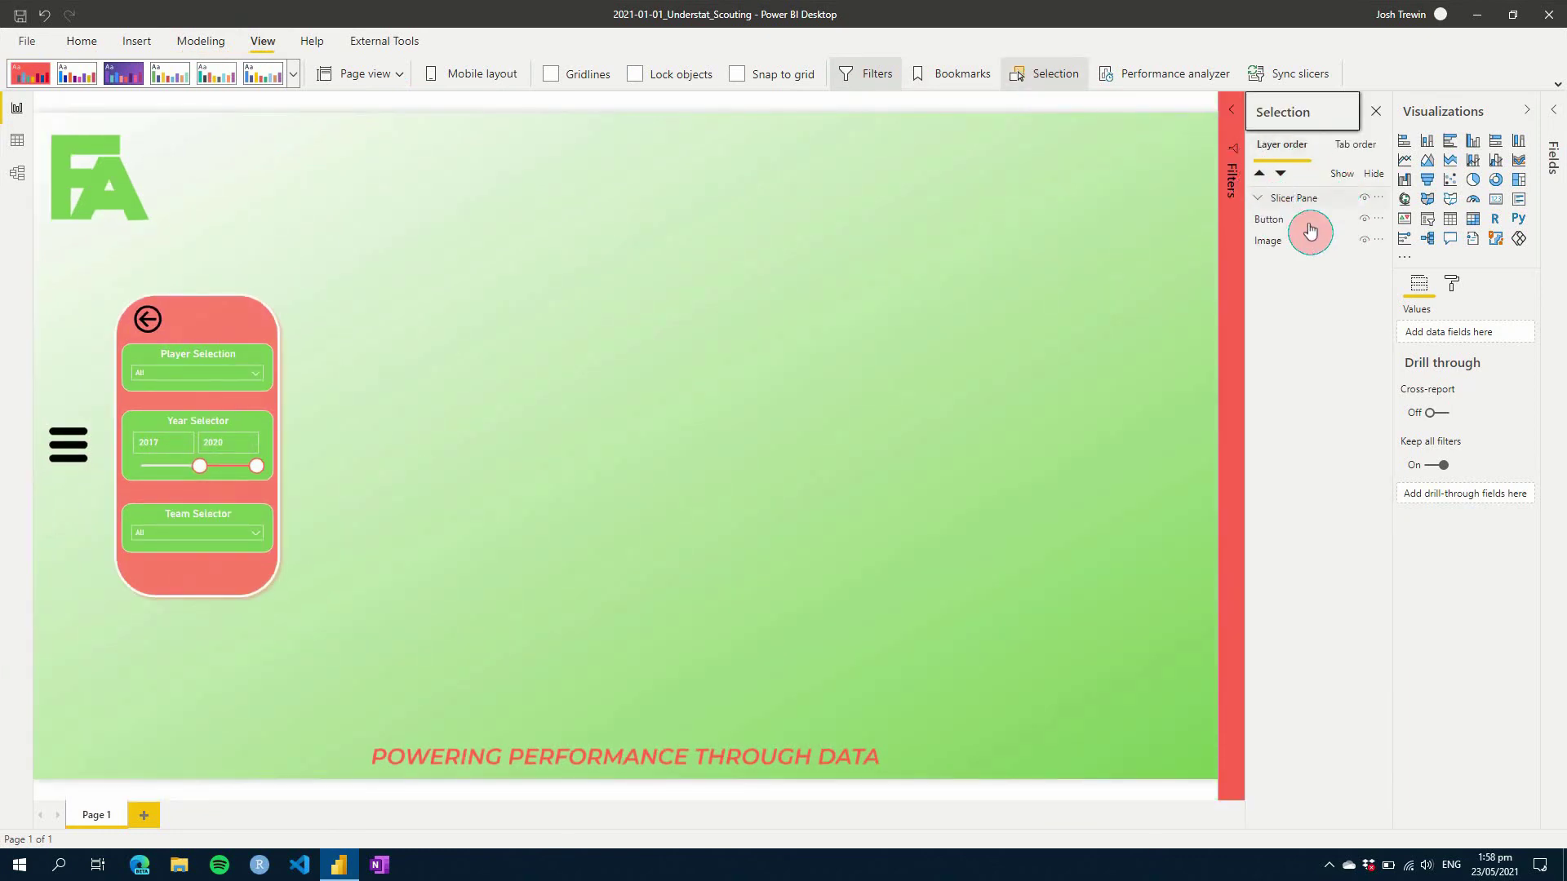
pyautogui.click(1266, 203)
pyautogui.click(1259, 198)
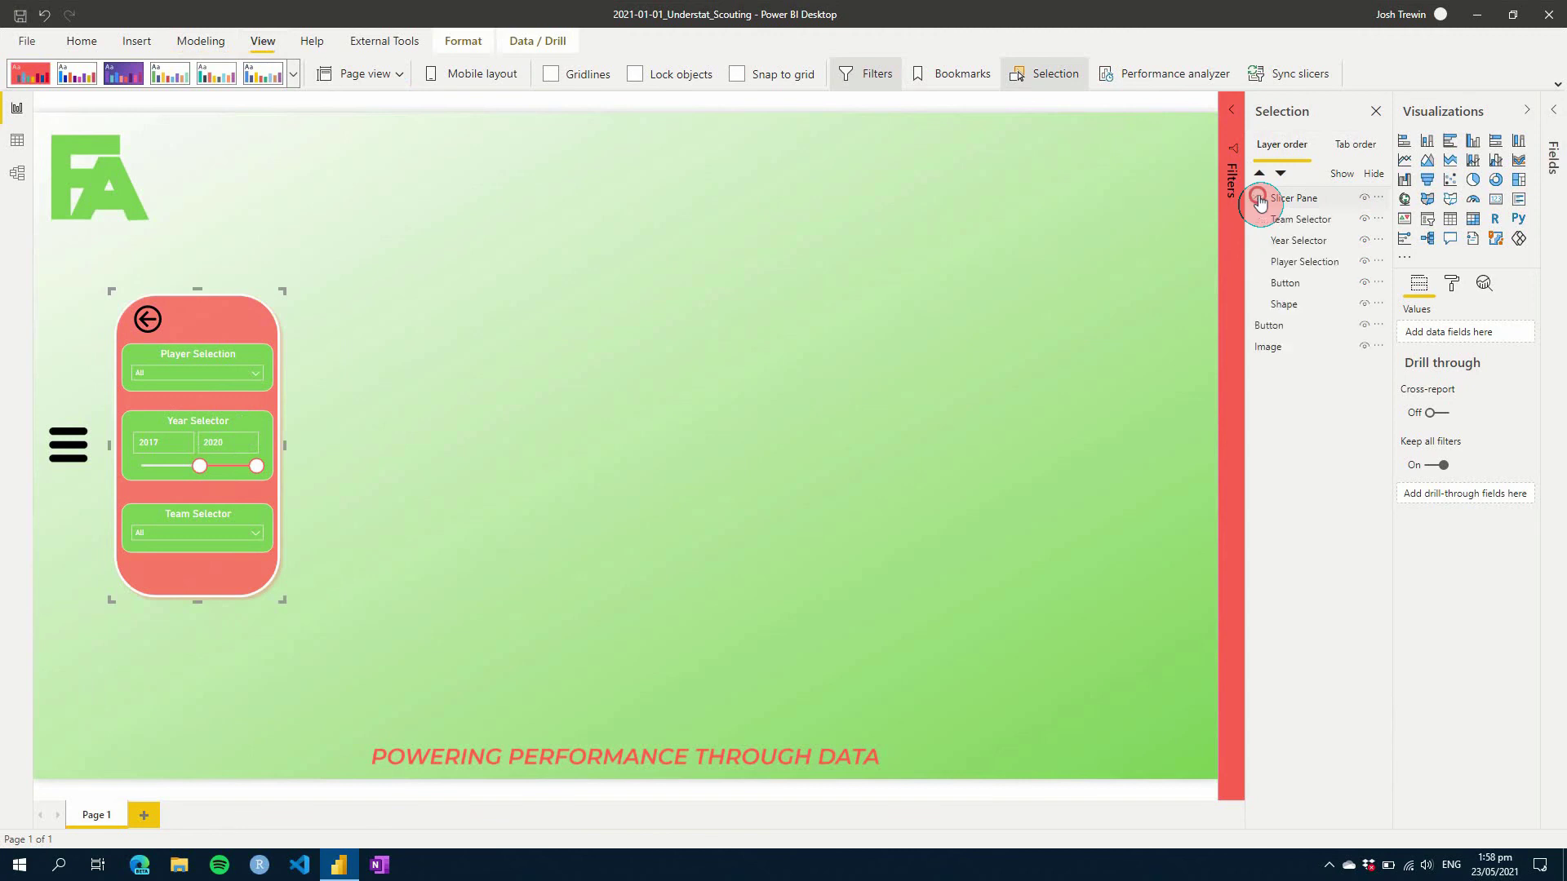
pyautogui.click(1294, 223)
pyautogui.click(1302, 266)
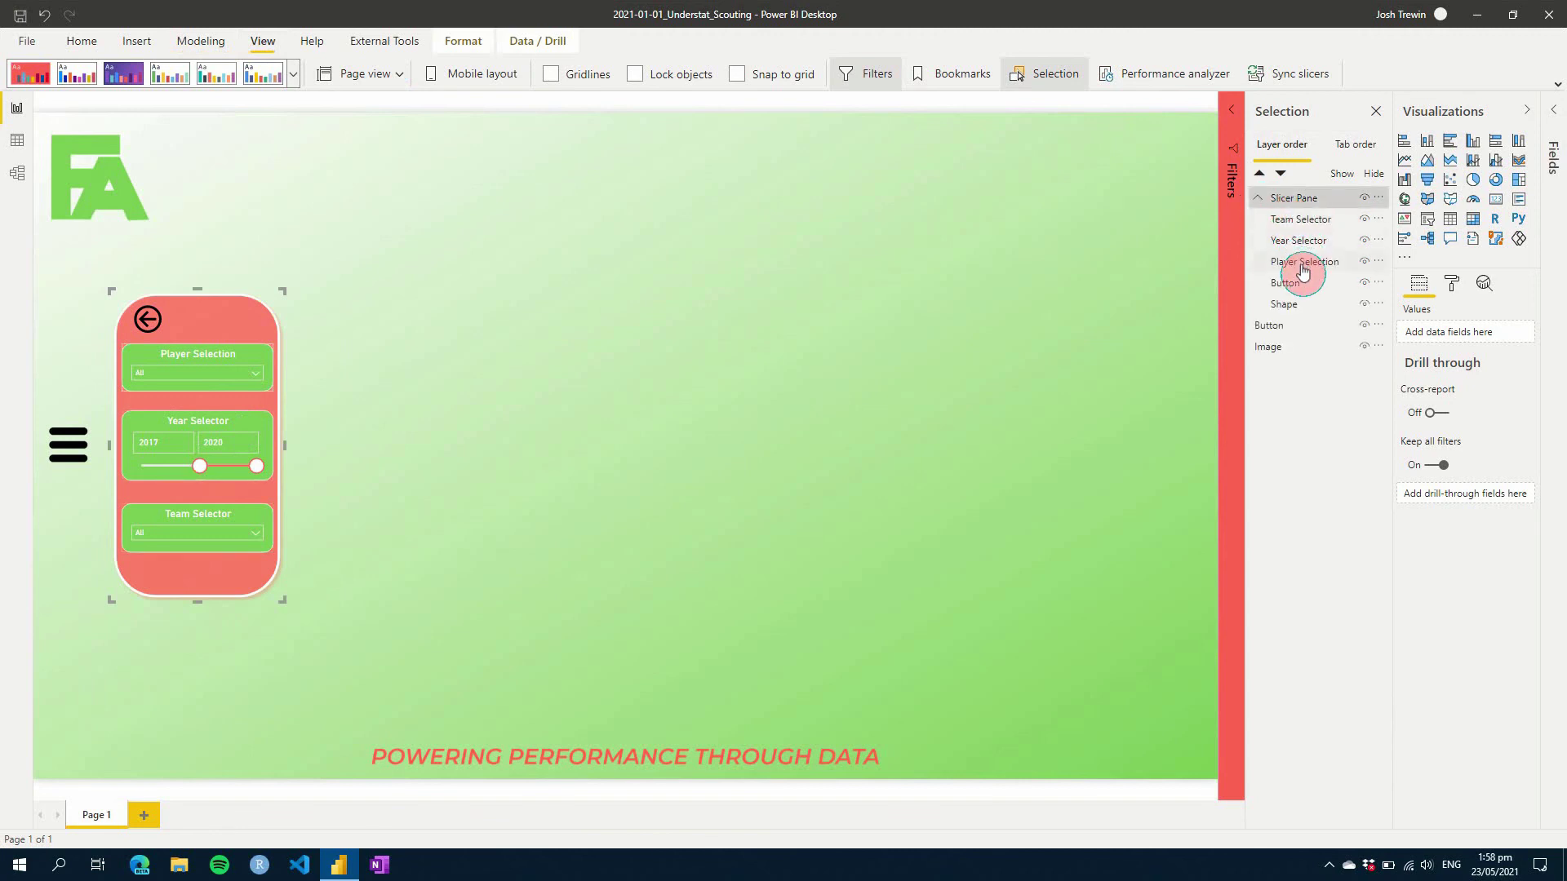
pyautogui.click(1287, 283)
pyautogui.click(1293, 302)
pyautogui.click(1262, 204)
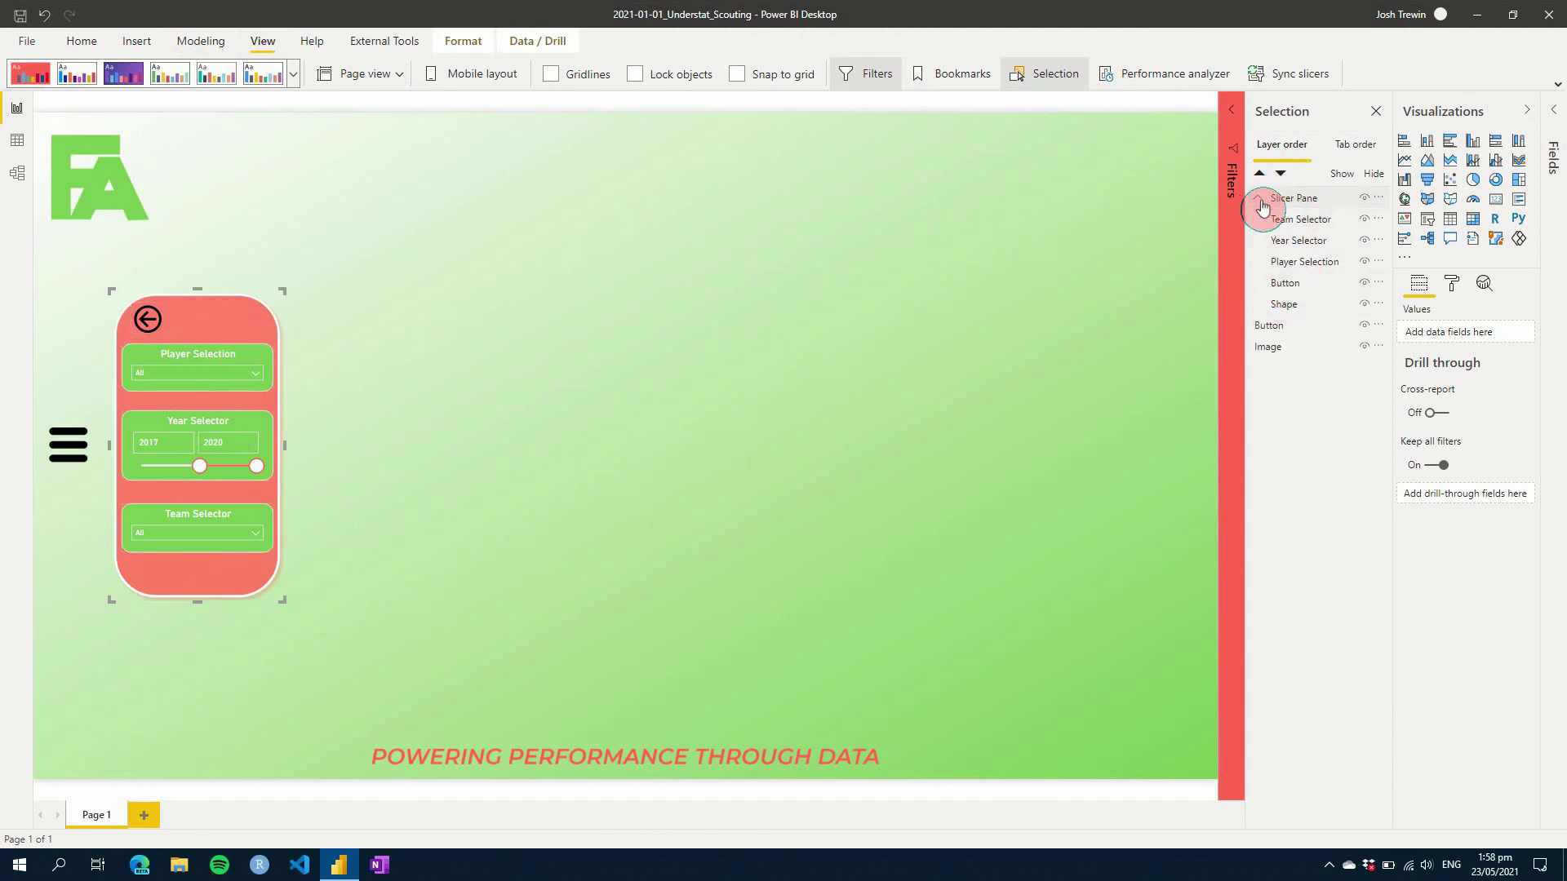
# Step: Review the Slicers Hide bookmark's pane visibility and options, and apply the Slicers Show bookmark
pyautogui.click(947, 77)
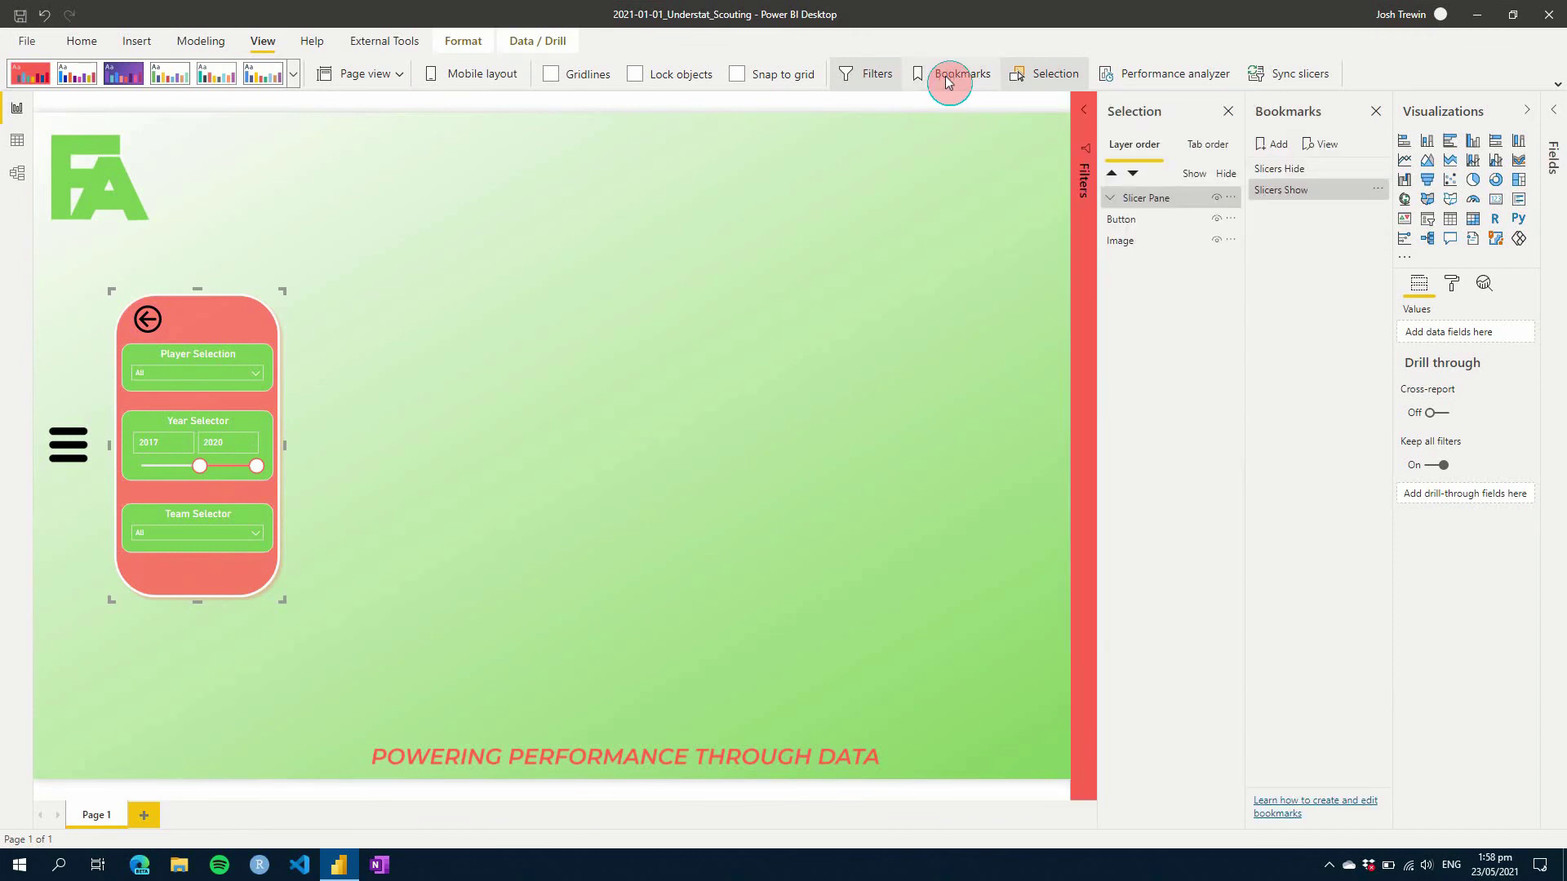
pyautogui.click(1305, 172)
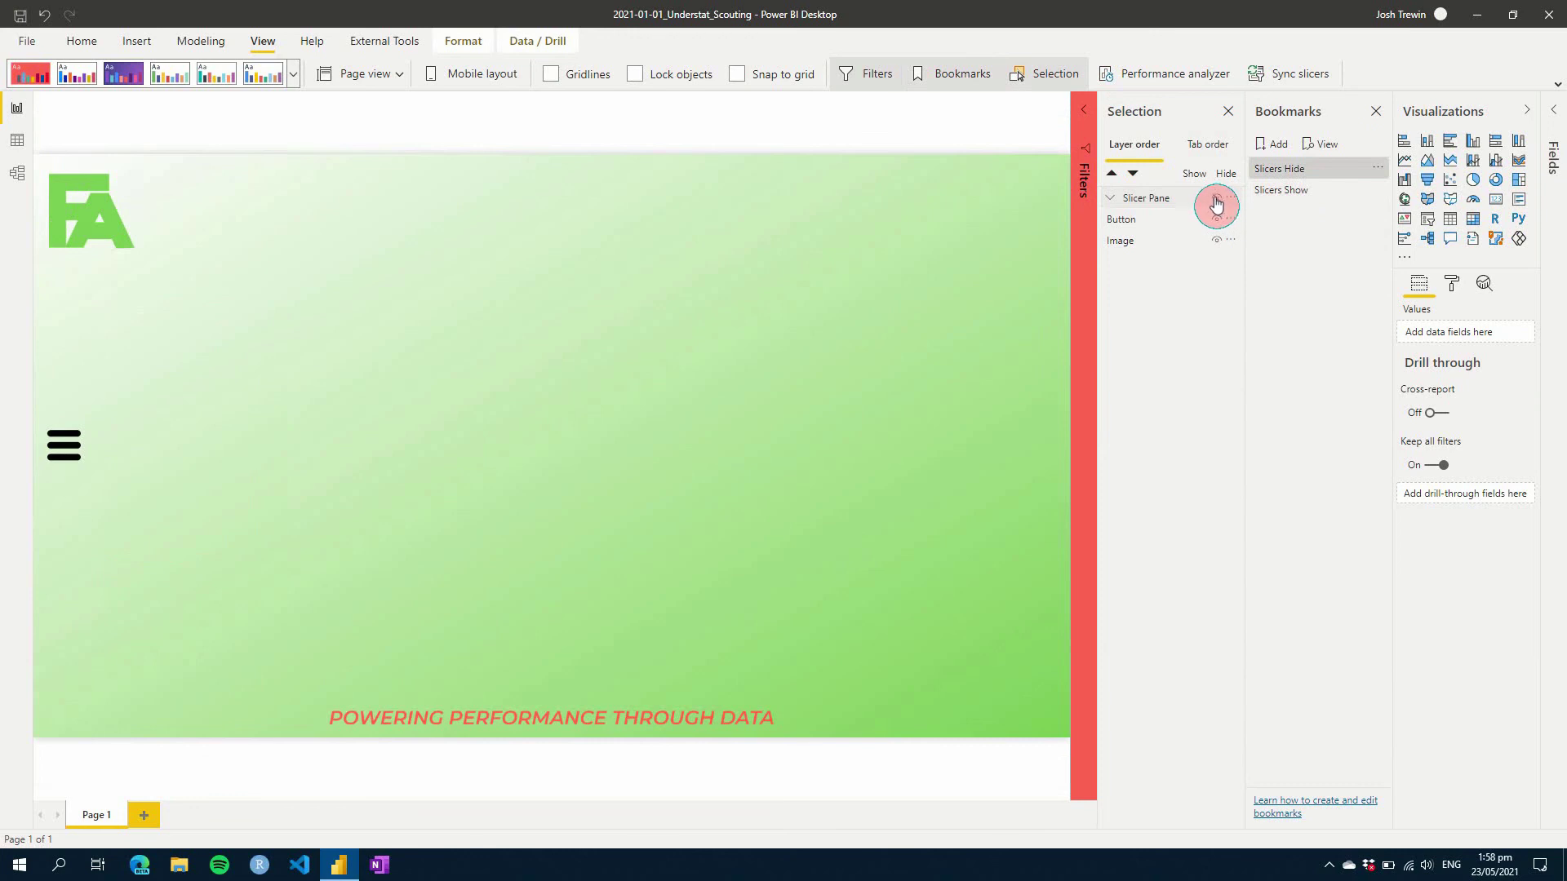
pyautogui.click(1218, 206)
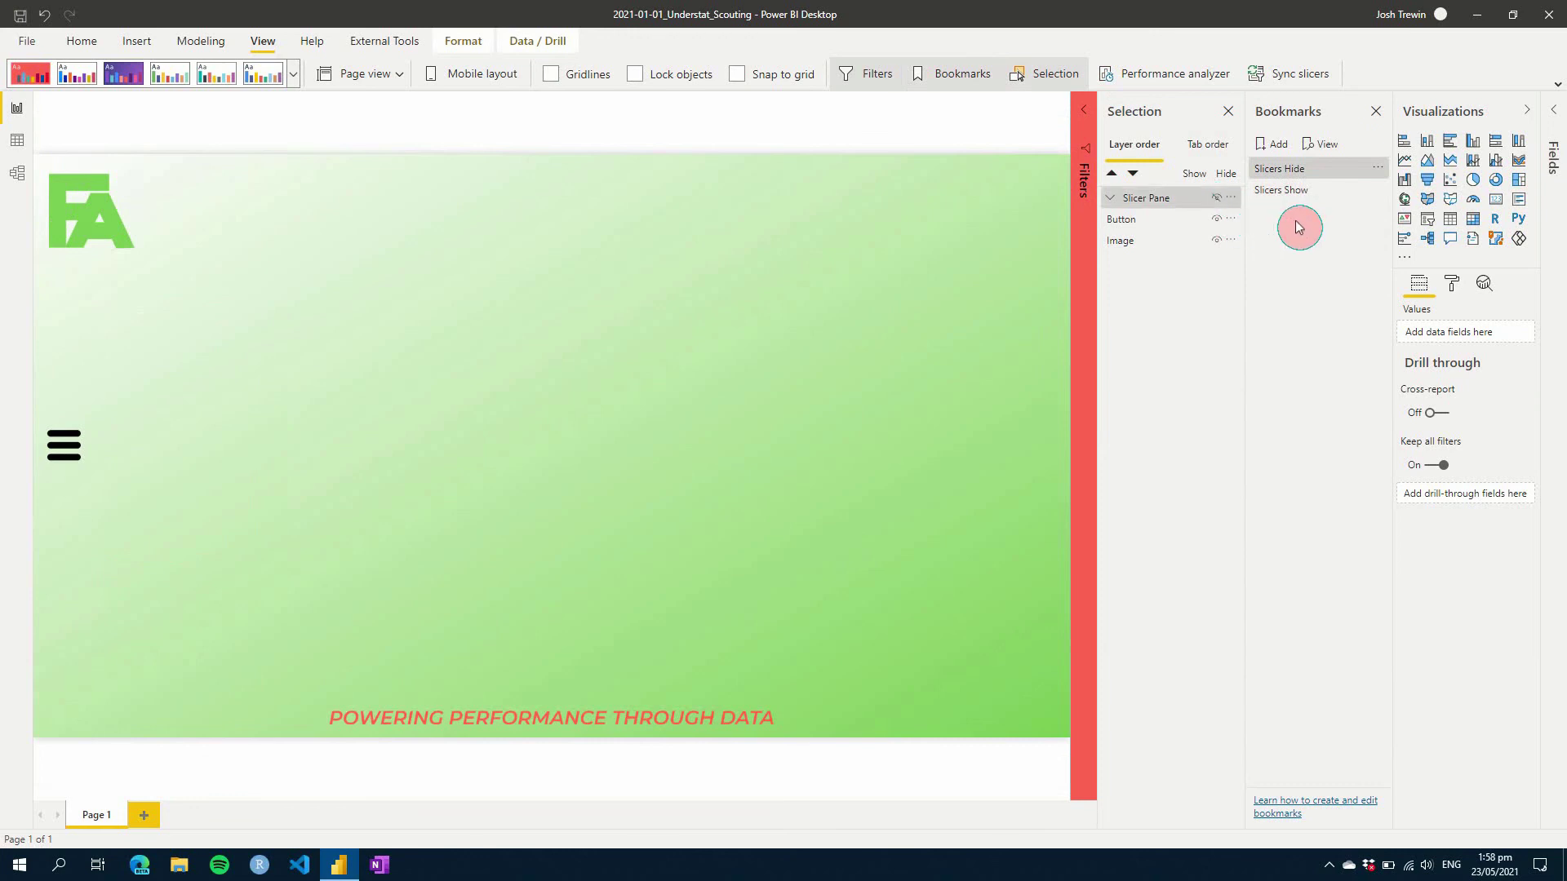
pyautogui.click(1378, 168)
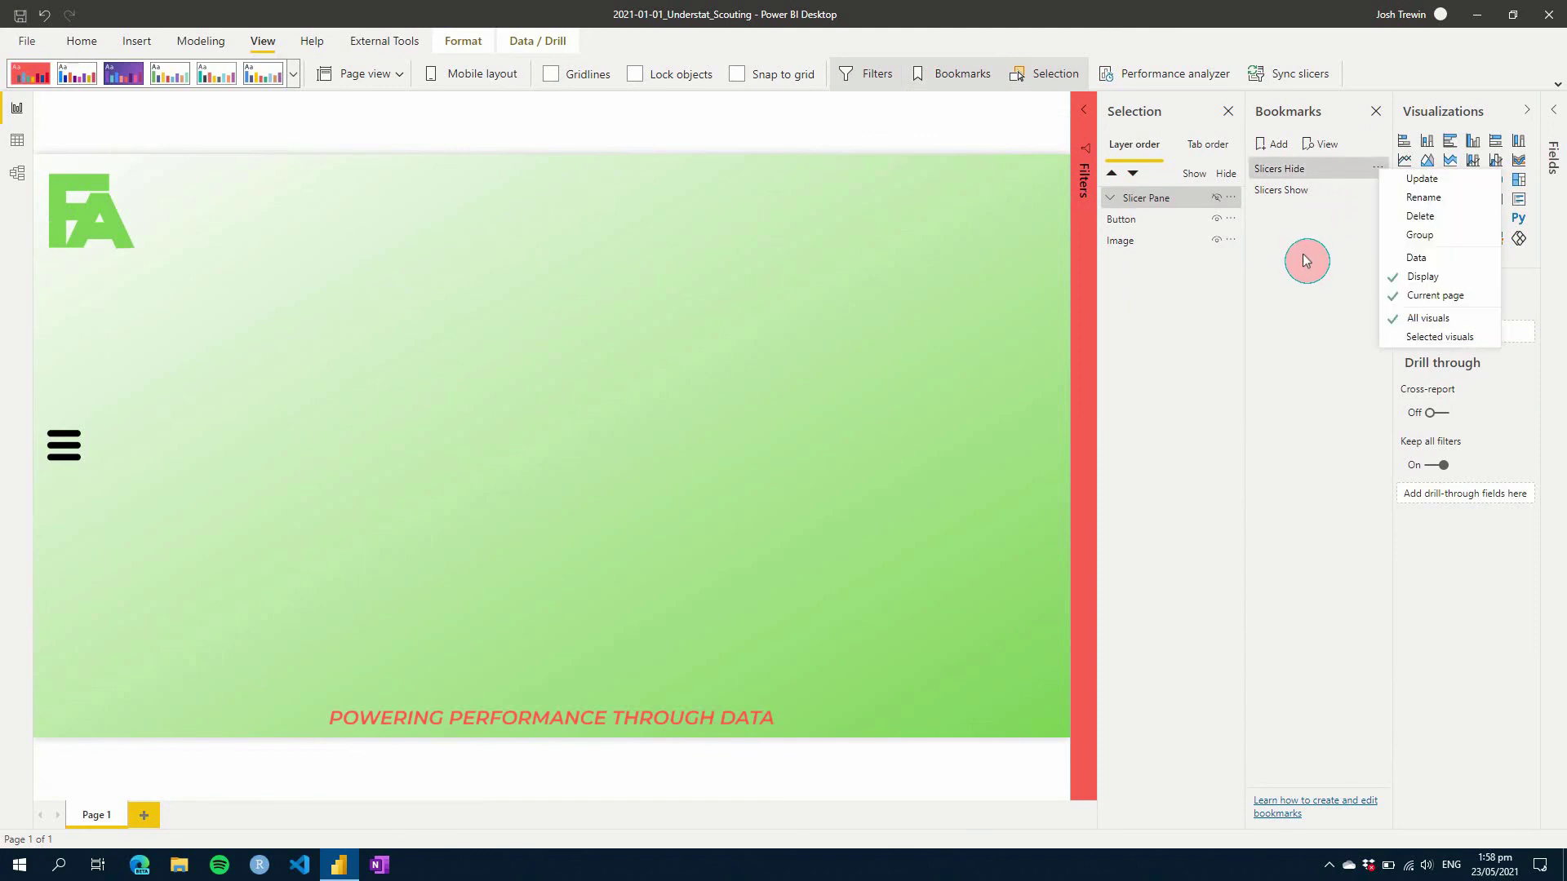
pyautogui.click(1303, 192)
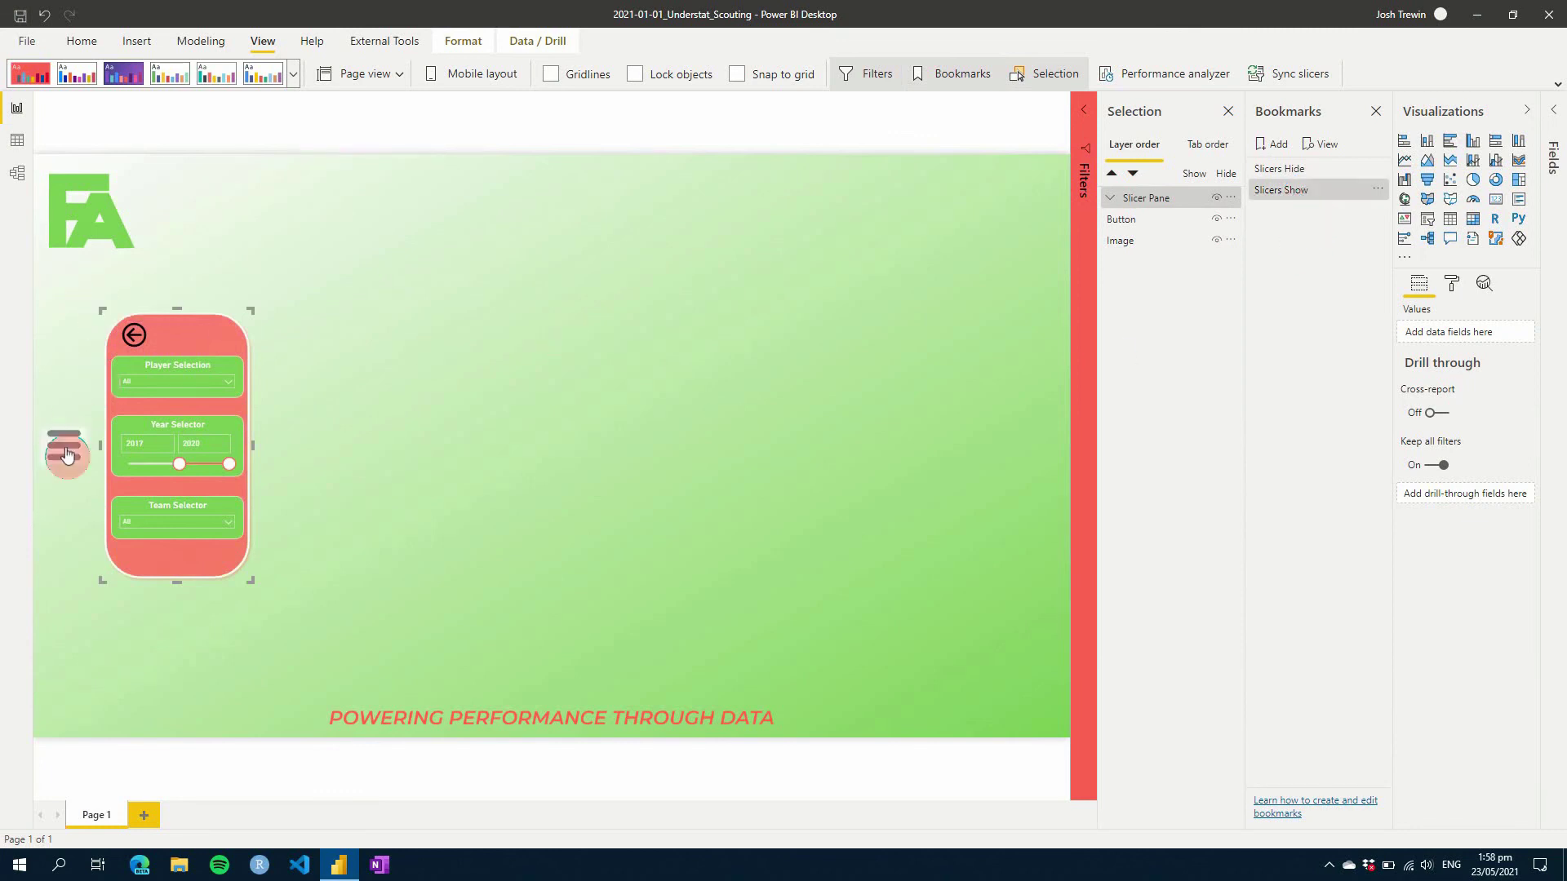
# Step: Review the bookmark action assigned to the back button
pyautogui.click(140, 339)
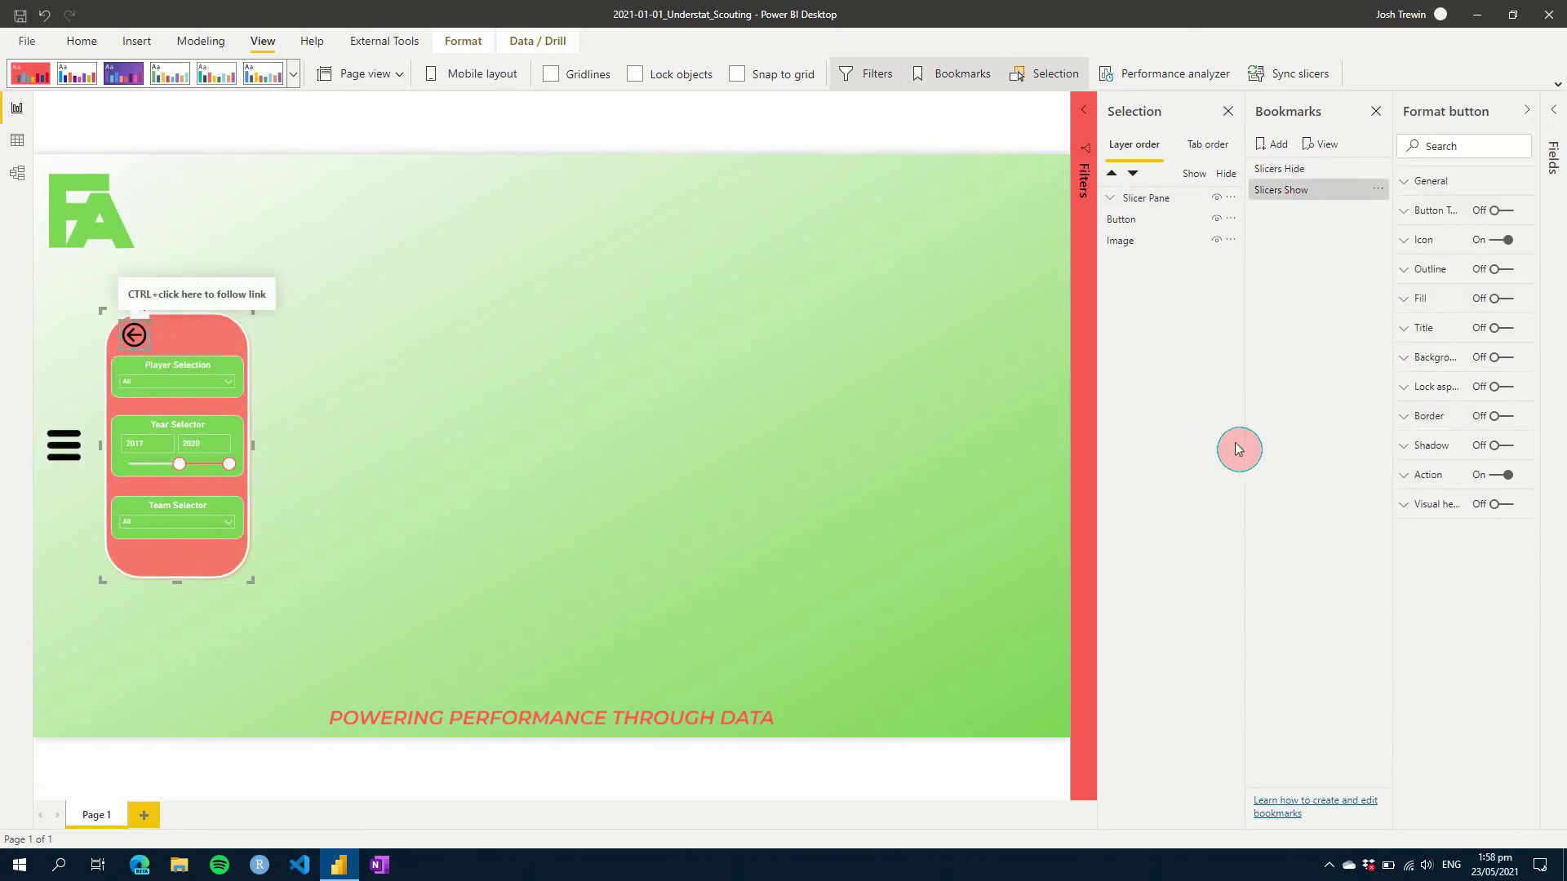
pyautogui.click(1437, 478)
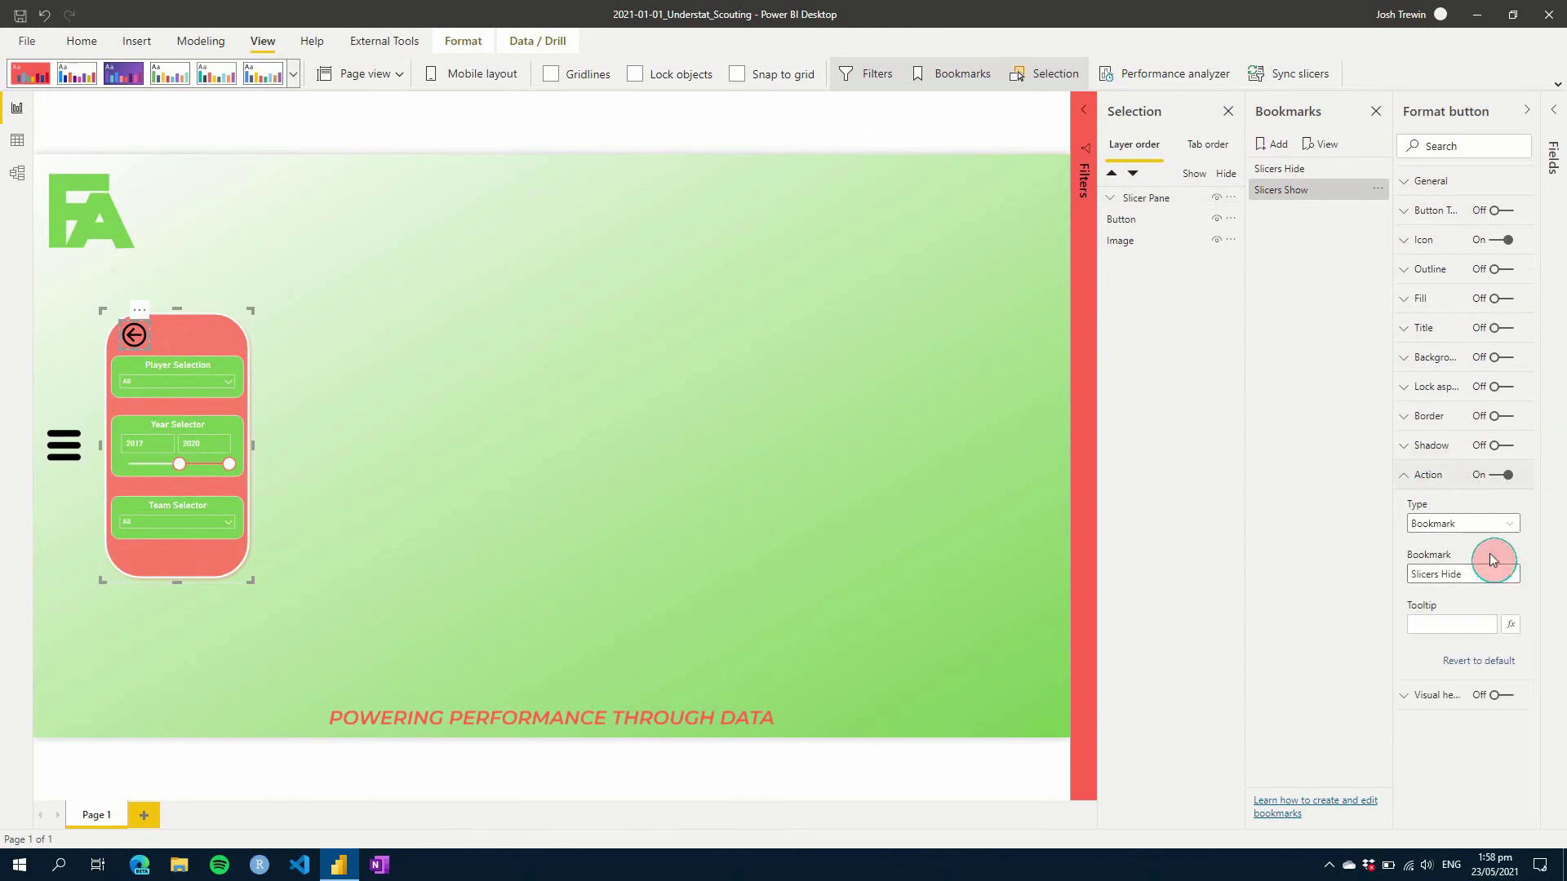